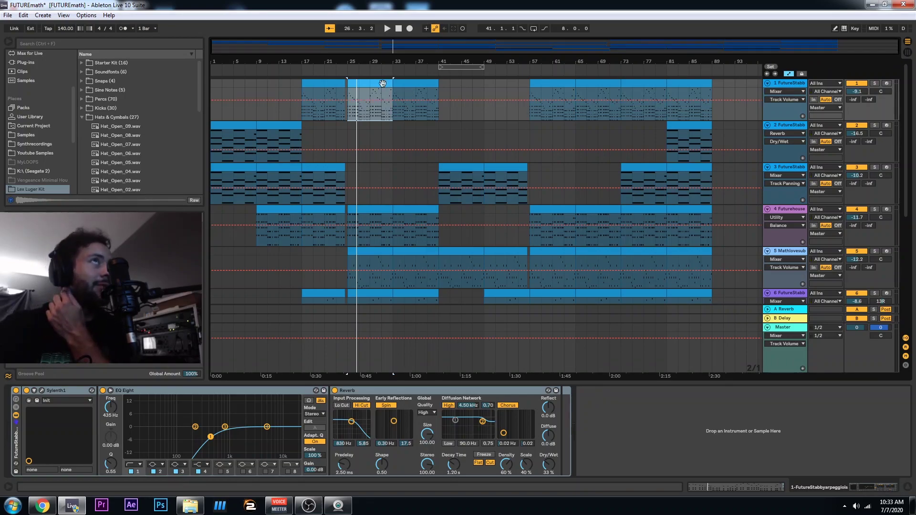
- Play the arrangement from the beginning and open the first track's clip at bar 25 to view its notes
left_click(395, 28)
left_click(388, 28)
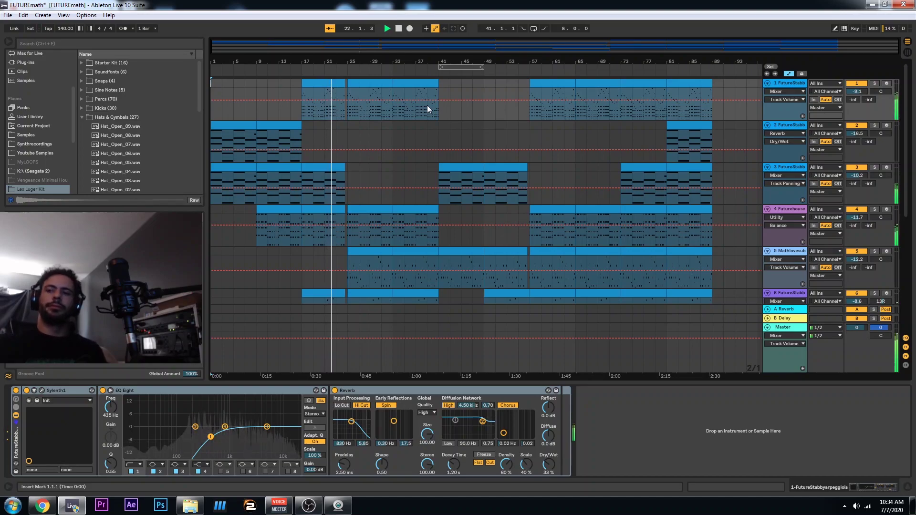
left_click(378, 83)
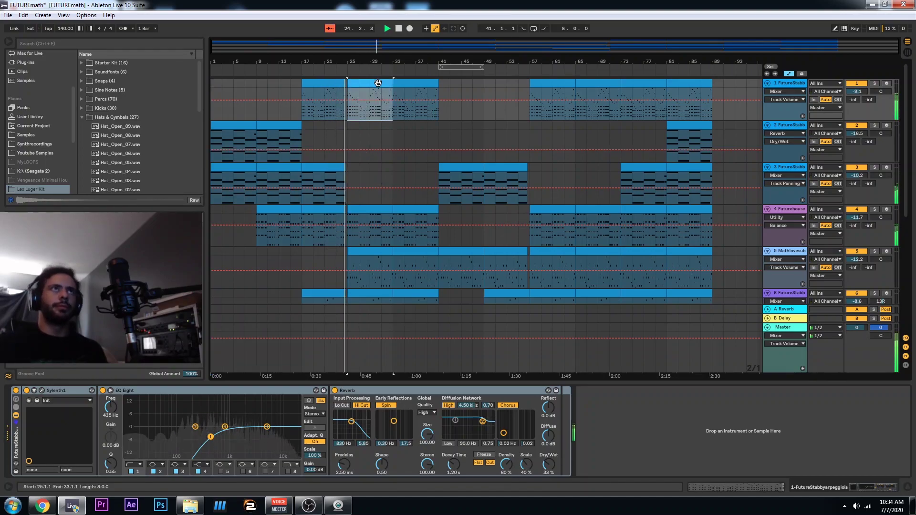
double_click(378, 83)
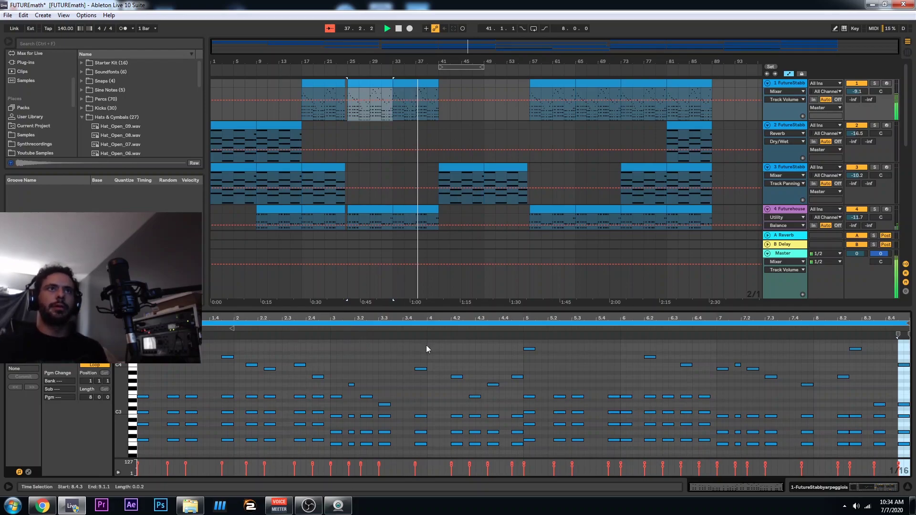
- Open the Mathlovesubbass clip at bar 33 and examine its bass notes during playback
double_click(437, 308)
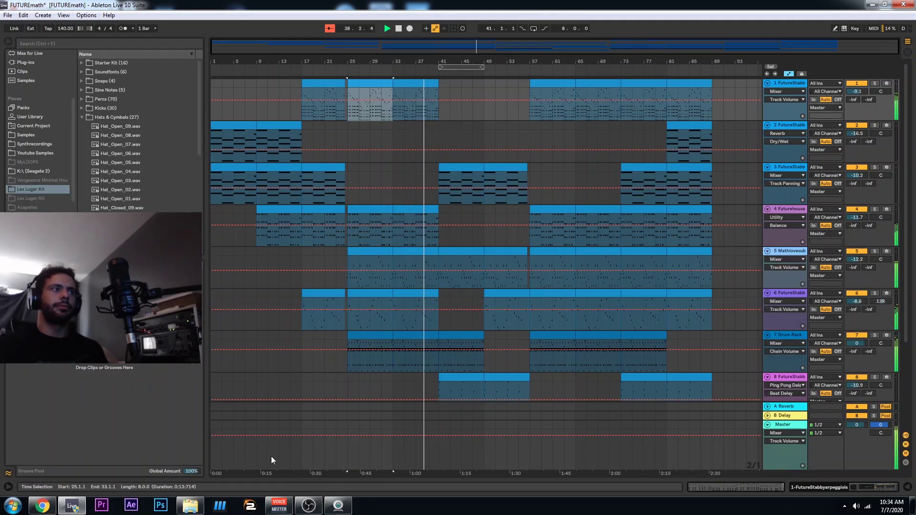
double_click(418, 251)
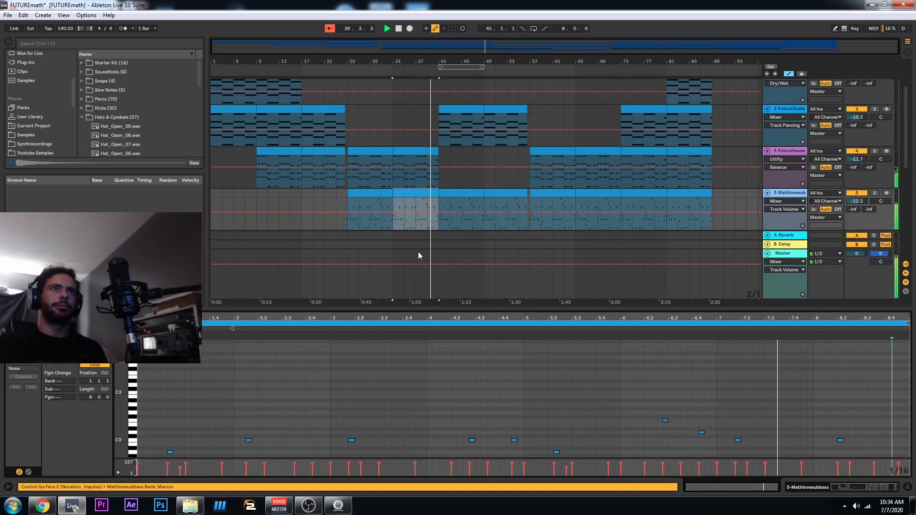
scroll(420, 352, "down", 3)
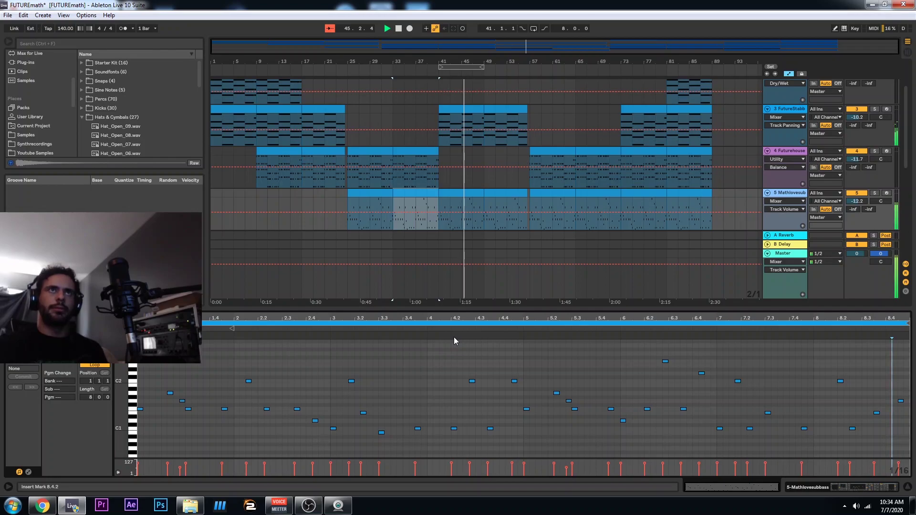
scroll(487, 188, "down", 5)
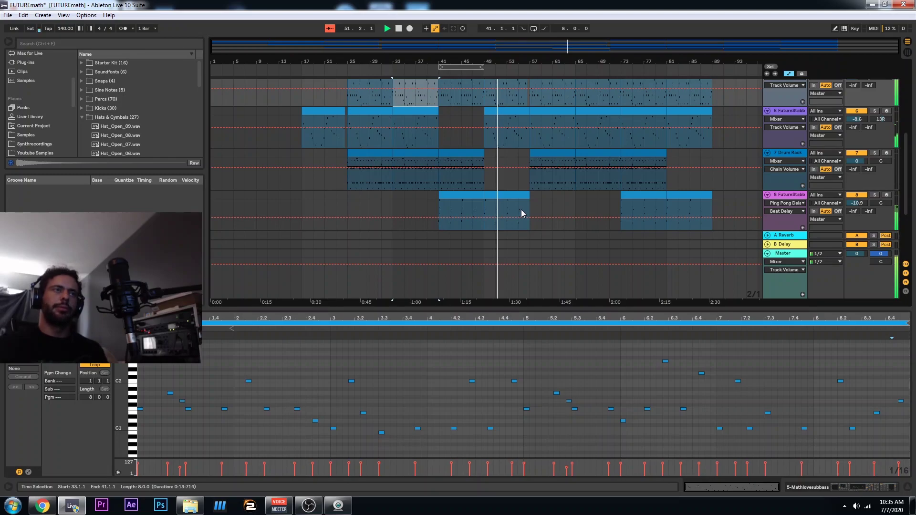
- View the notes of the track 6 clip at bar 49, and stop playback with the position reset to the start
left_click(514, 108)
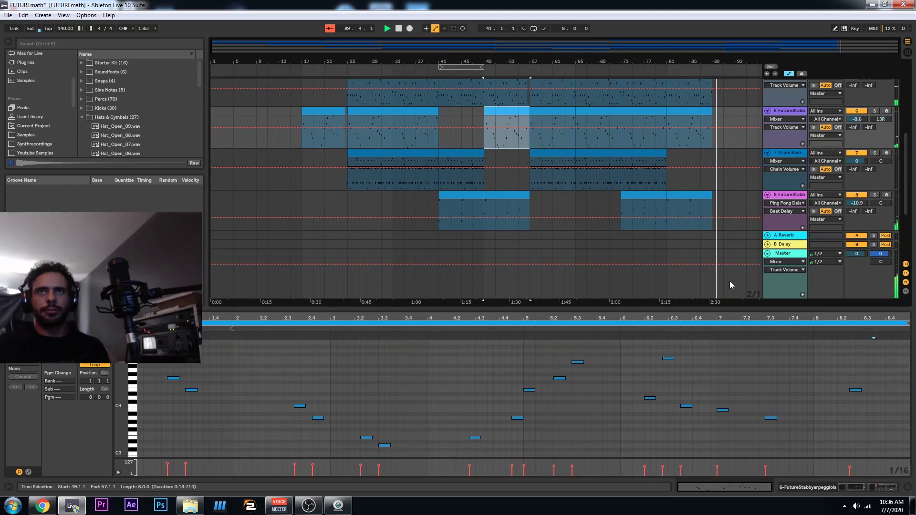
key("space")
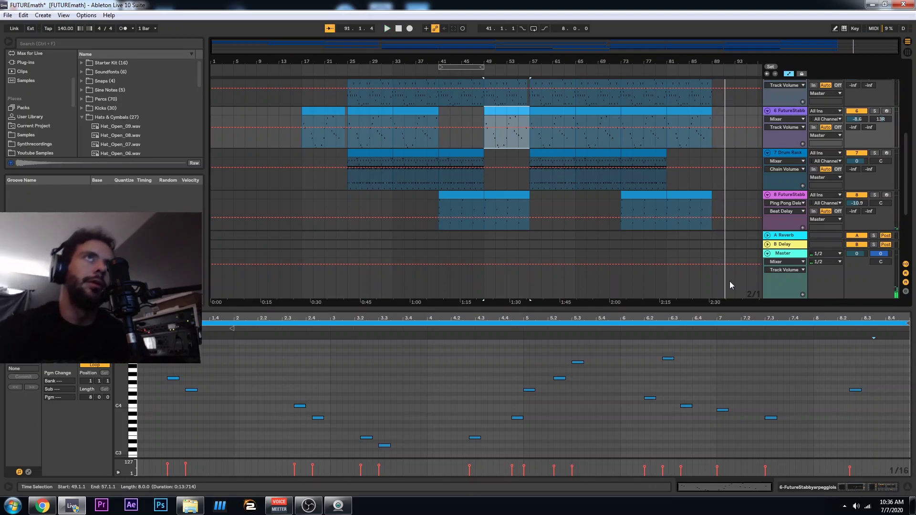
scroll(460, 112, "up", 5)
scroll(462, 178, "up", 4)
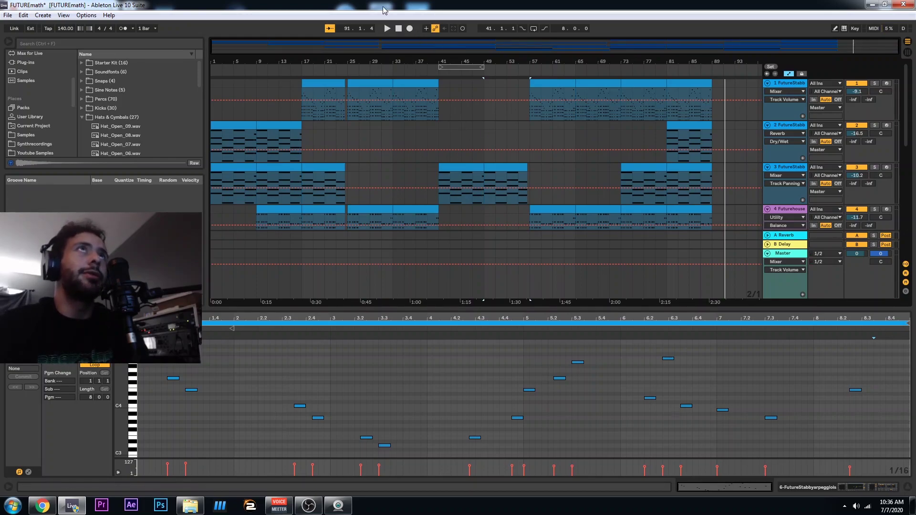
left_click(398, 29)
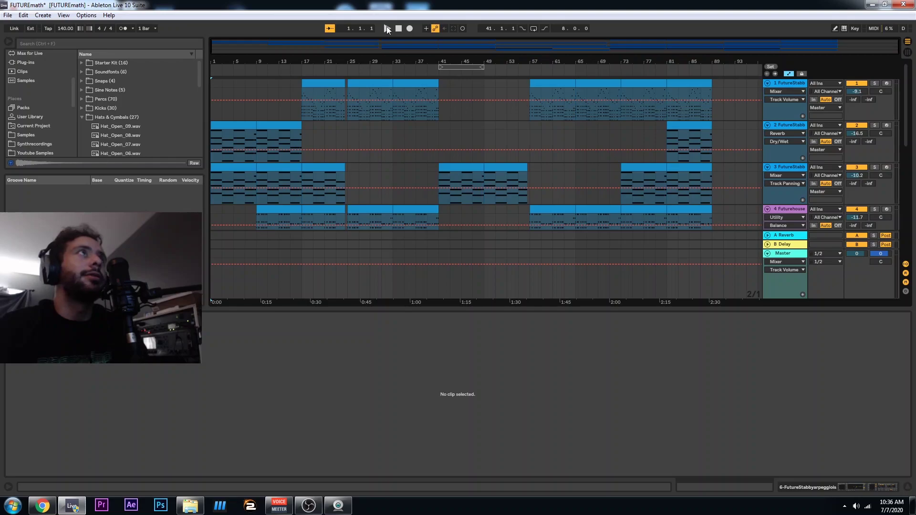
- Open the first clip on track 2 to show its notes and play the opening bars briefly
scroll(256, 147, "down", 3)
scroll(257, 148, "up", 1)
left_click(225, 104)
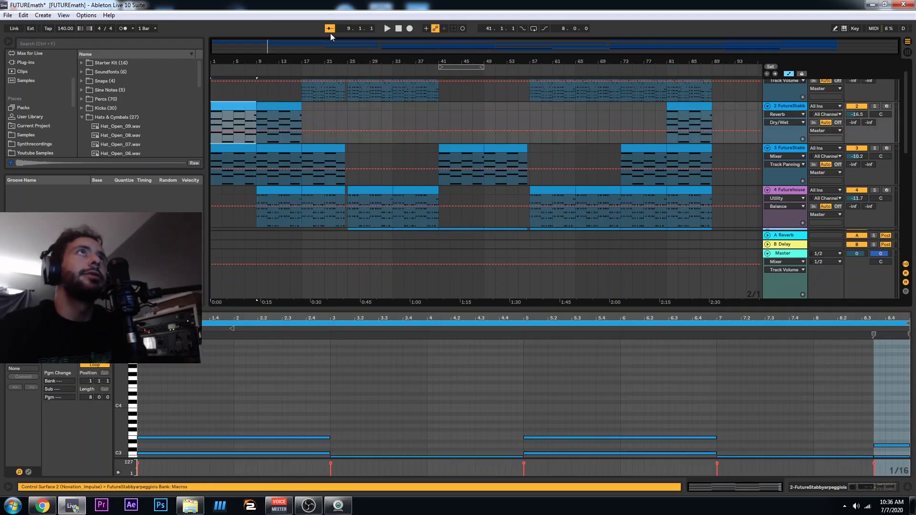
left_click(389, 26)
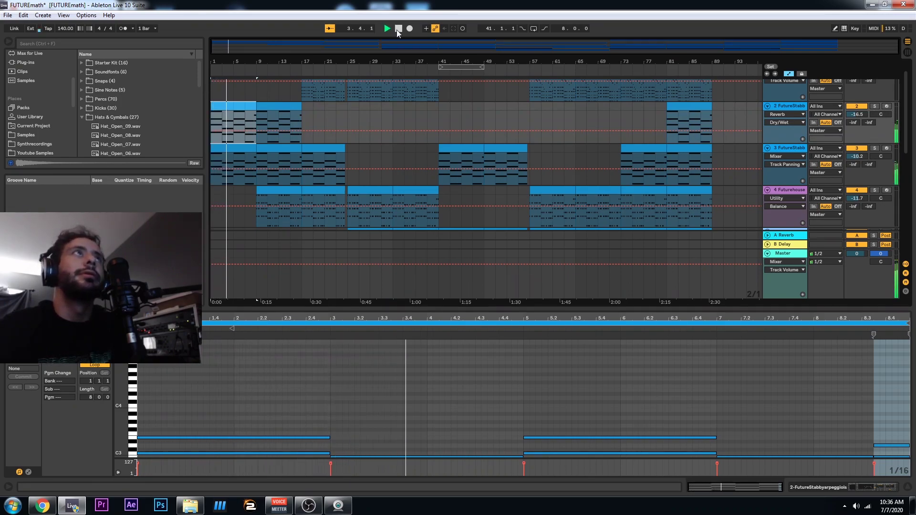
left_click(398, 29)
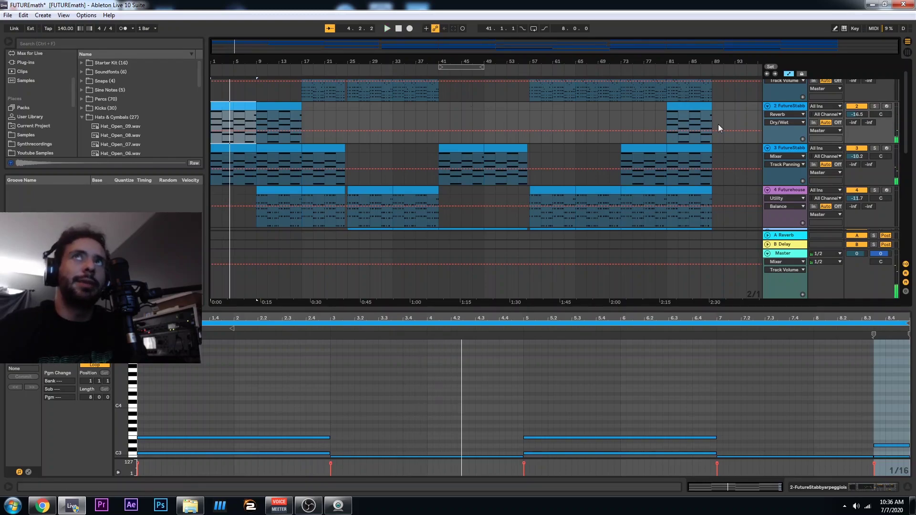
- Solo track 2, display its device chain and listen to it alone for a few bars
left_click(875, 106)
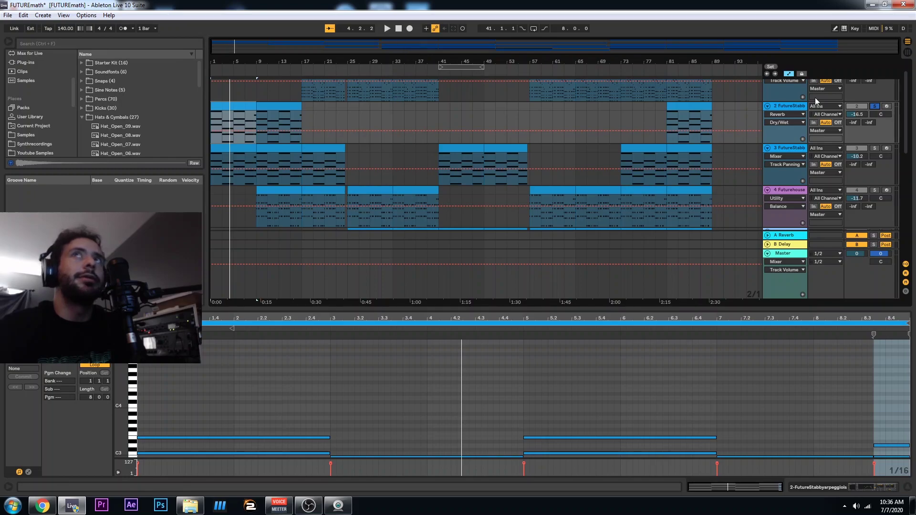
left_click(786, 106)
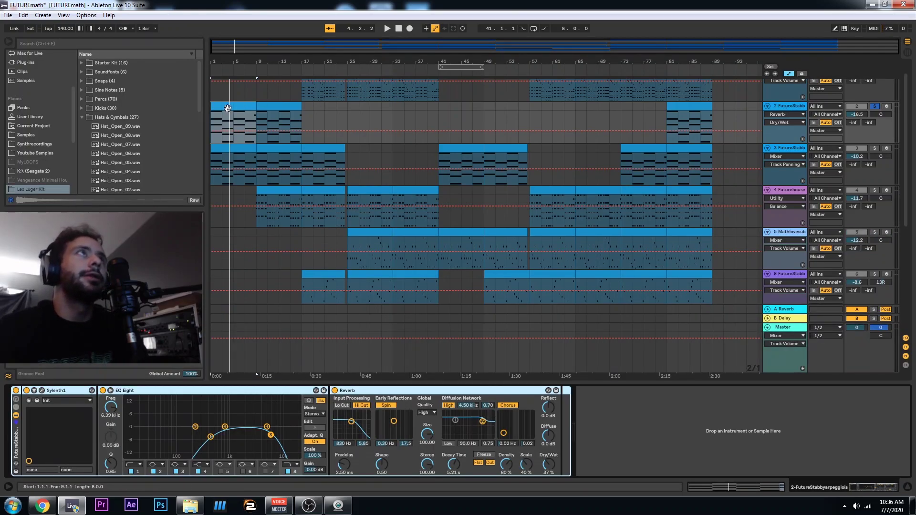
left_click(388, 28)
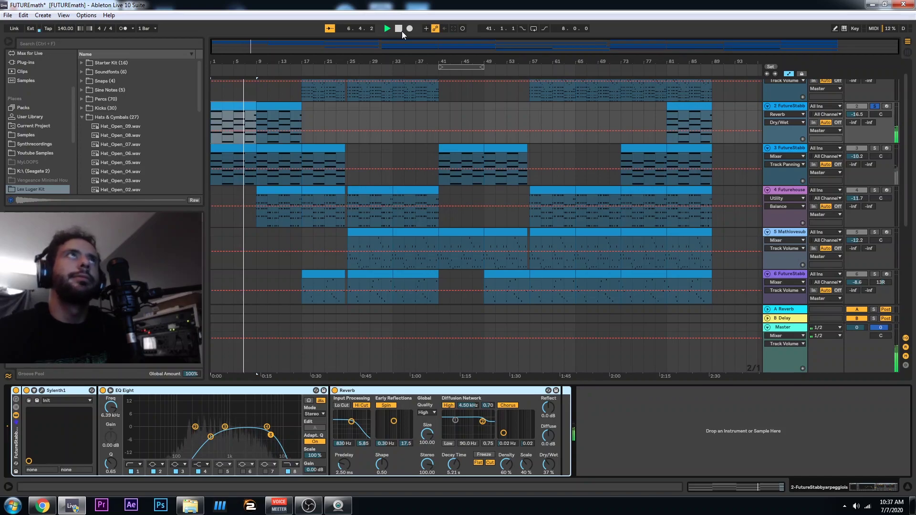
left_click(400, 30)
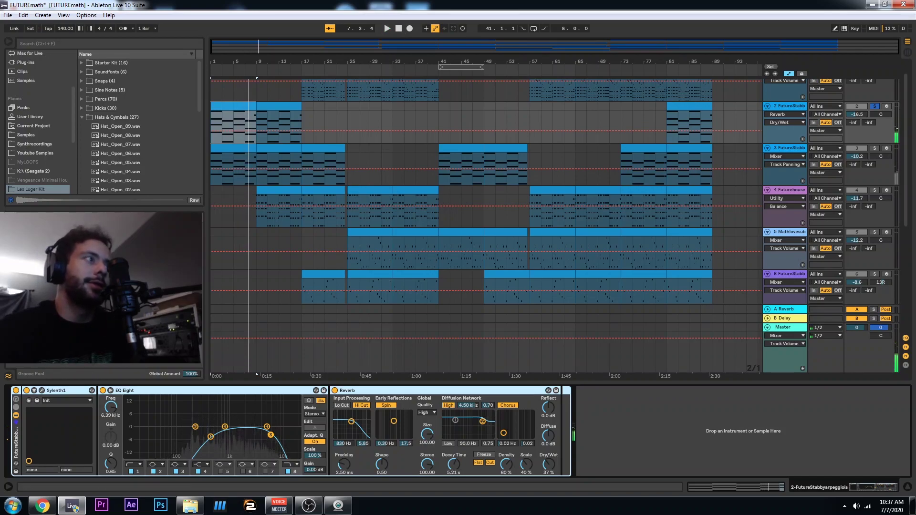
- Open the Sylenth1 synth interface on track 2 and arm the track for live playing
left_click(42, 391)
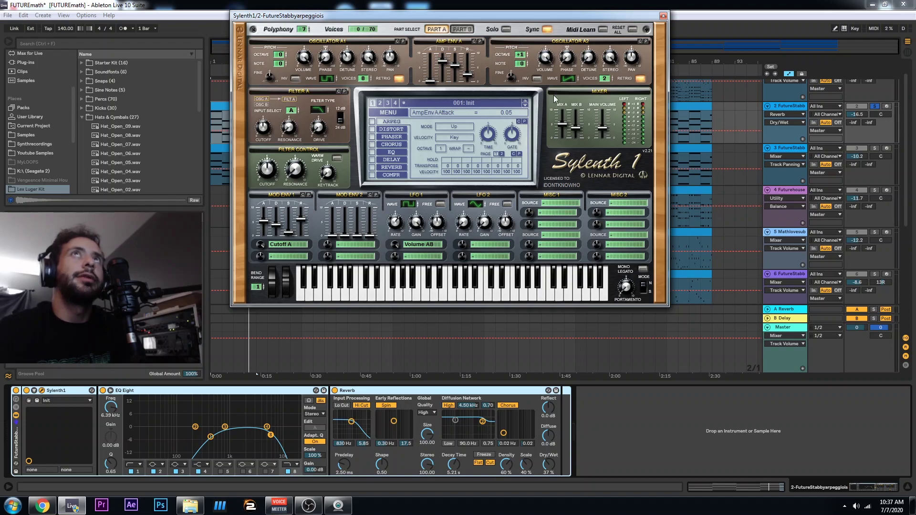
left_click(679, 86)
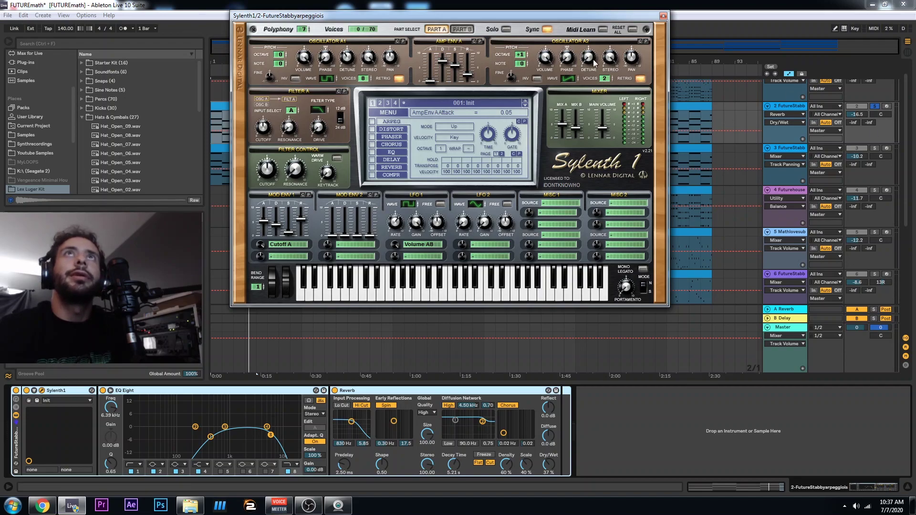
left_click(886, 106)
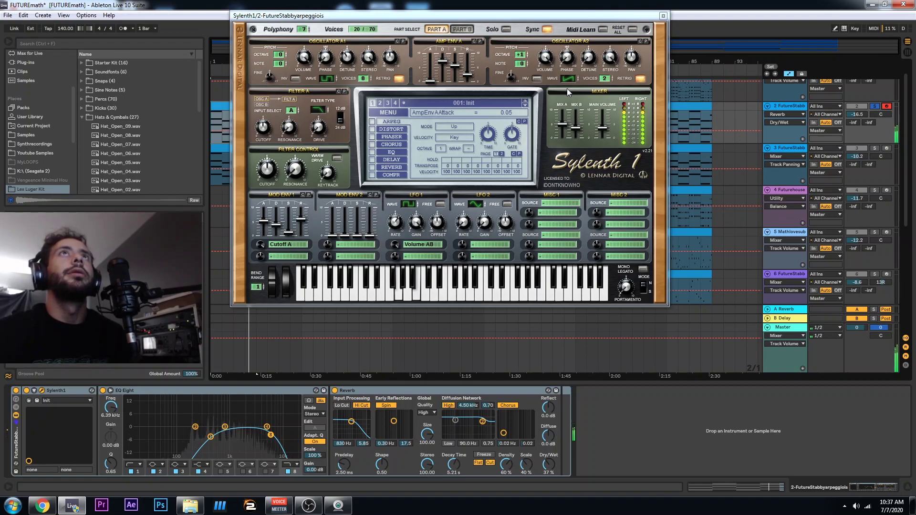
- Audition the Part A oscillators by varying their volumes, setting A2 to 8.52 and cutting A1 to 0 before raising it to 10
left_click_drag(544, 58, 557, 184)
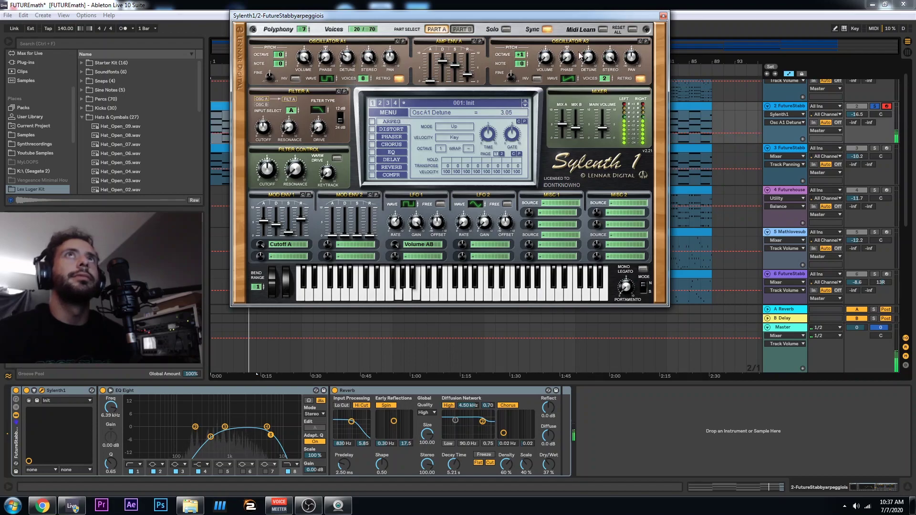
left_click(552, 60)
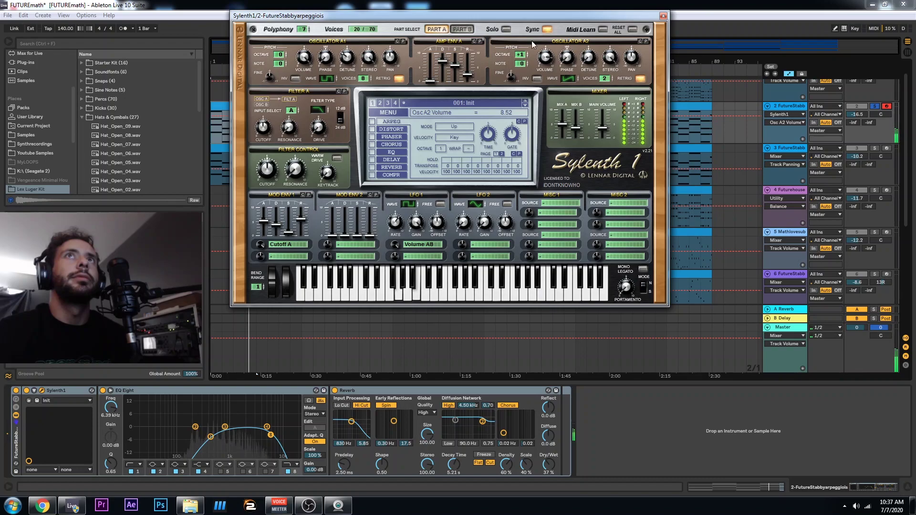
left_click(303, 56)
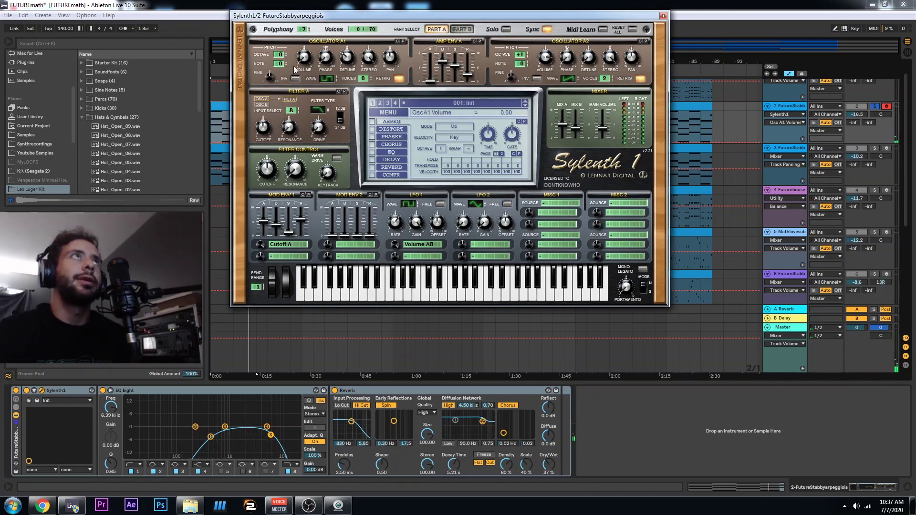
mouse_move(302, 61)
left_mouse_down()
mouse_move(306, 53)
mouse_move(301, 59)
left_mouse_up()
left_click_drag(348, 24, 315, 43)
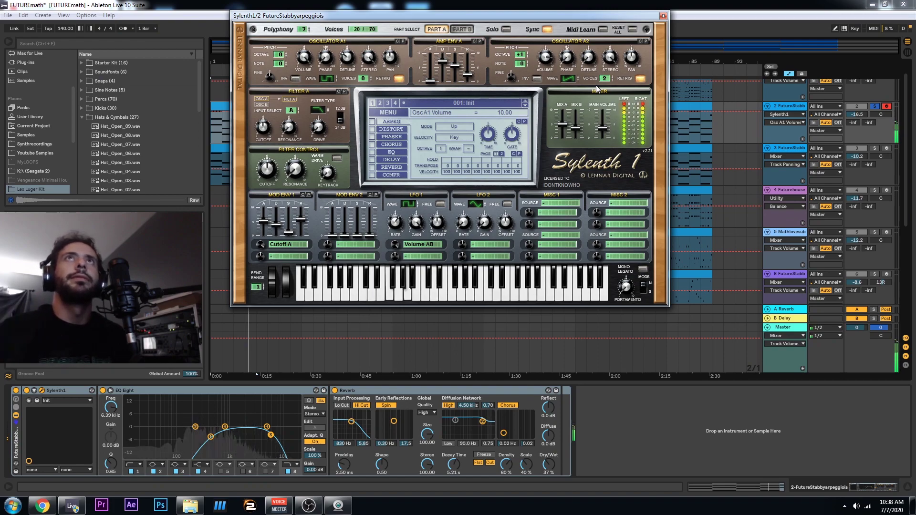
- Set oscillator A2's volume to 5.43 and Filter A's cutoff to 153.26 Hz
left_click(546, 60)
left_click_drag(550, 62, 550, 93)
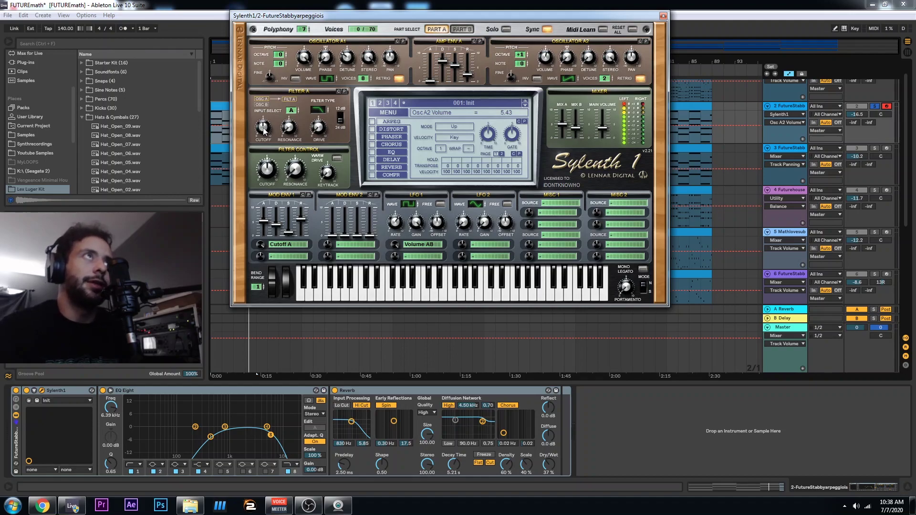
left_click_drag(263, 131, 283, 149)
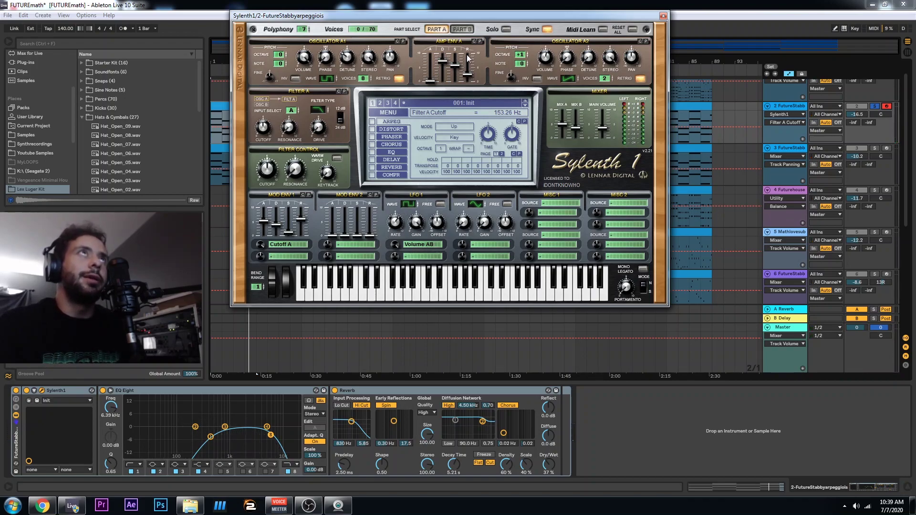
- Check Part B, return to Part A and lower LFO 1's Volume AB modulation amount to -0.10
left_click(462, 29)
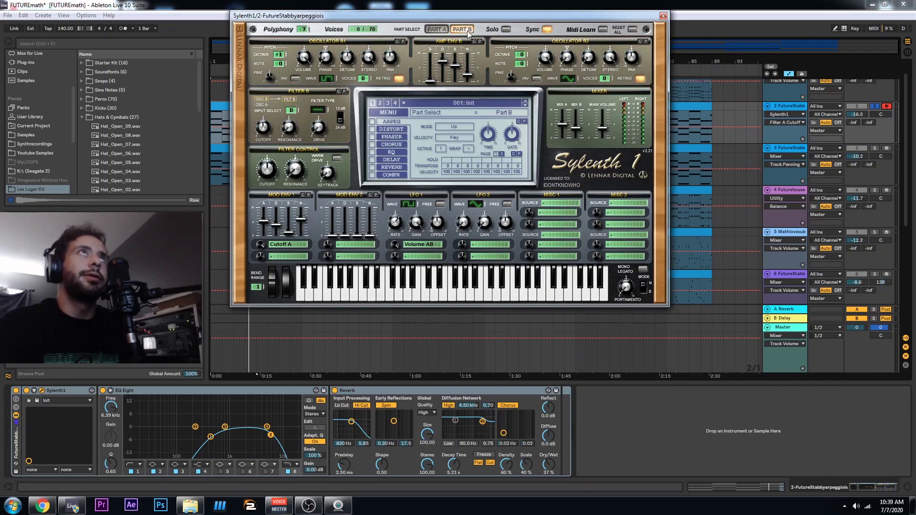
left_click(437, 29)
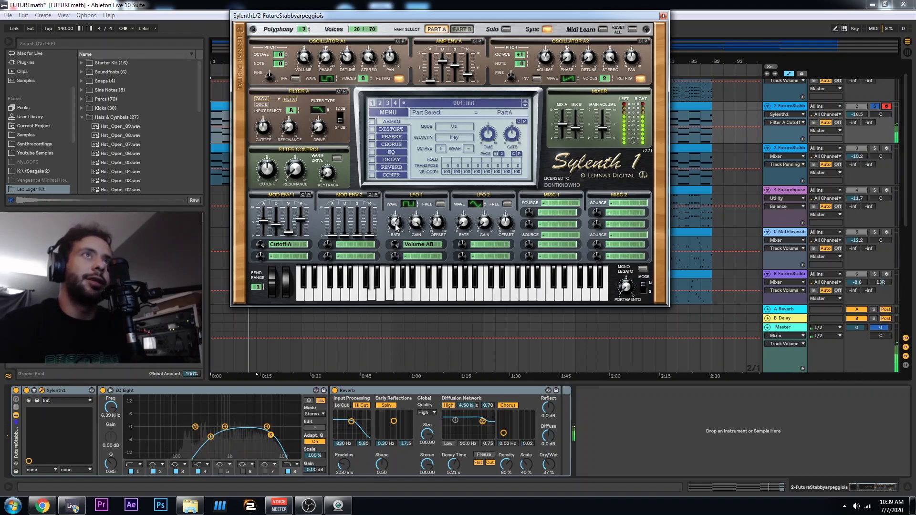
left_click_drag(397, 244, 395, 293)
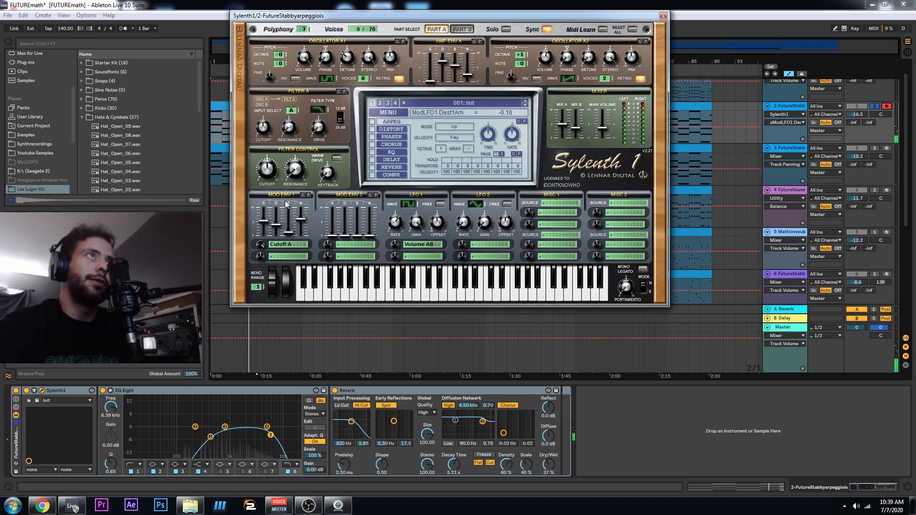
- Set LFO 1's rate to 1/16 and its Volume AB modulation amount to 10
left_click_drag(398, 247, 397, 246)
left_click(399, 222)
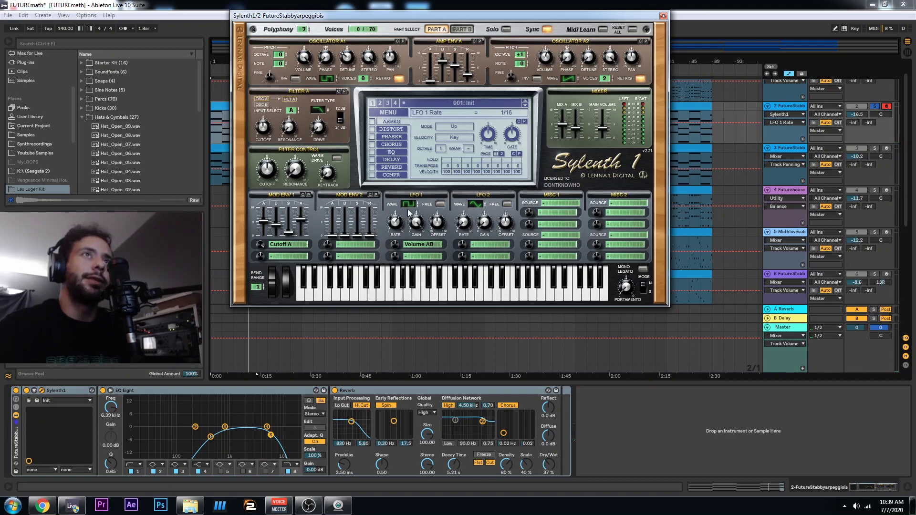
left_click_drag(397, 244, 397, 202)
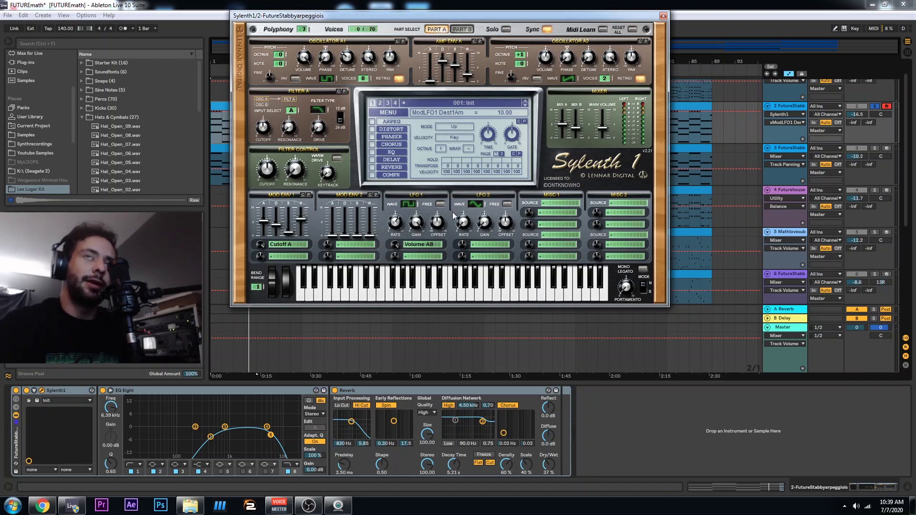
- Close the Sylenth1 window and bypass the Reverb on track 2
key("space")
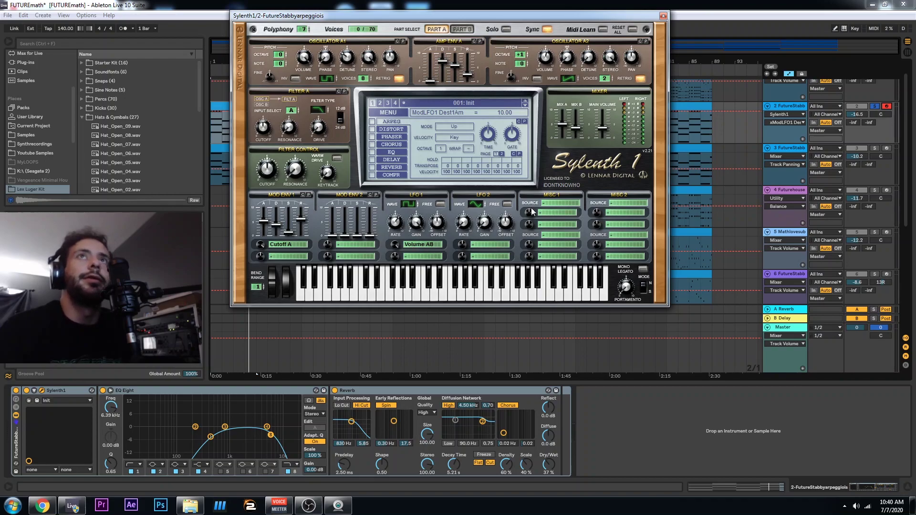
left_click(663, 16)
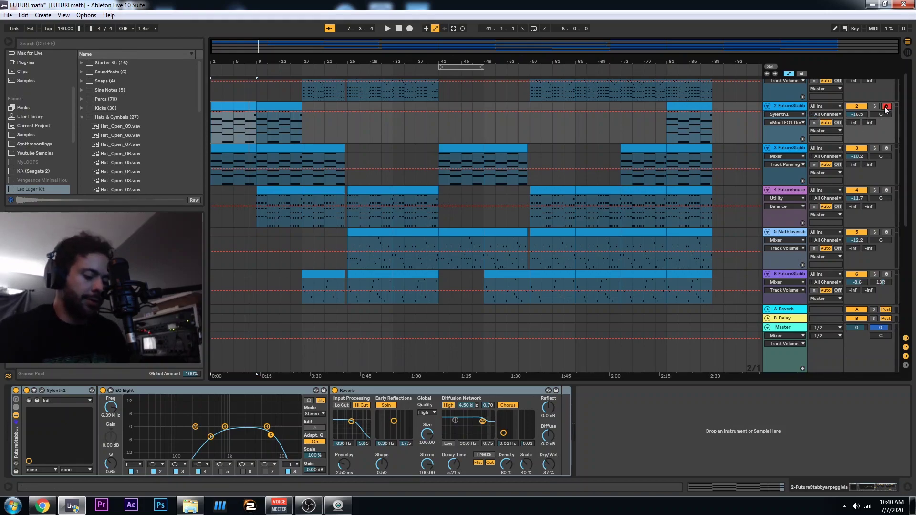
left_click(335, 390)
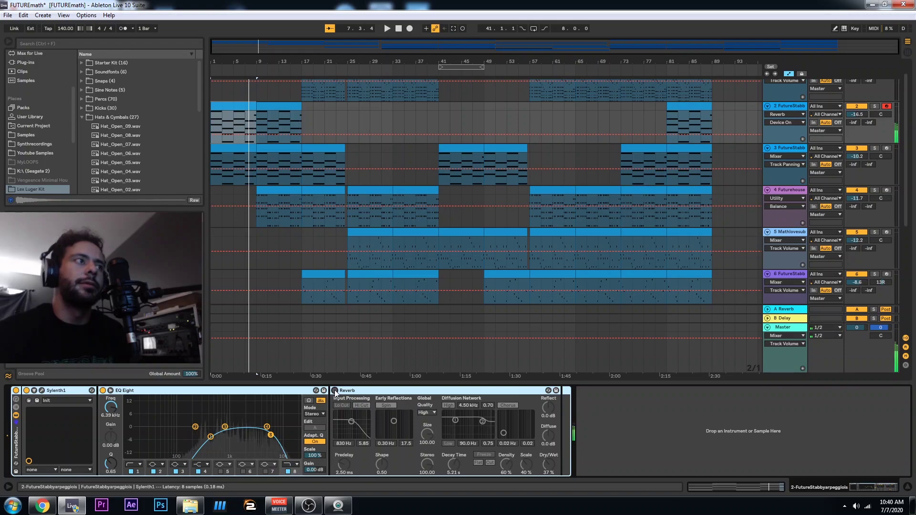
- Turn the Reverb on track 2 back on and disarm the track
left_click(334, 391)
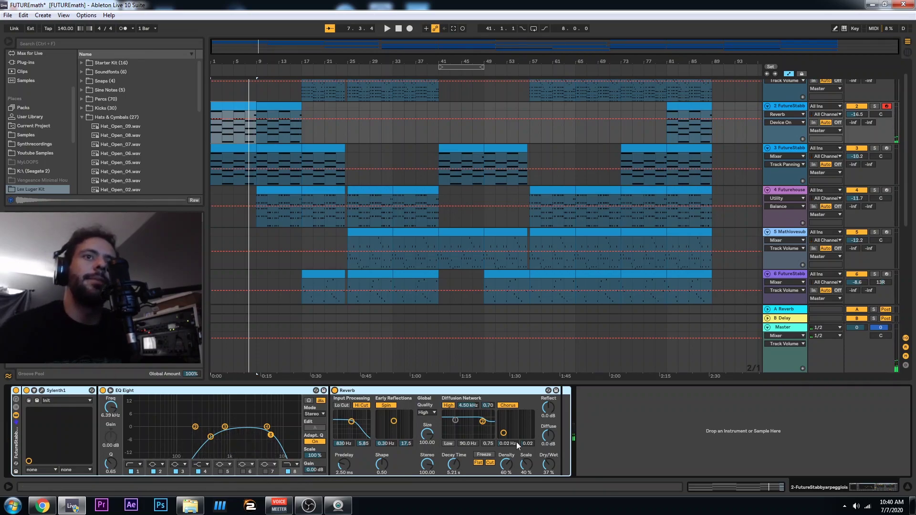
left_click(888, 106)
- Solo track 3 and play it from the start of the arrangement
left_click(876, 148)
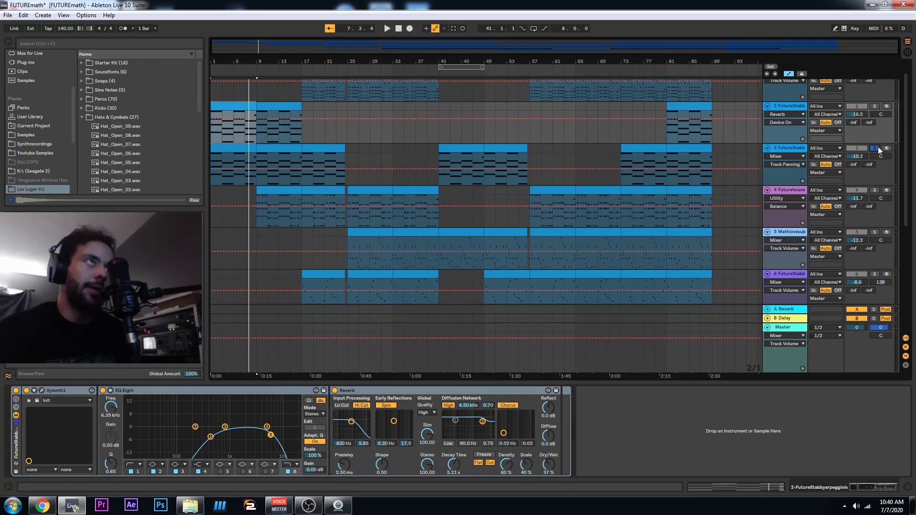
key("space")
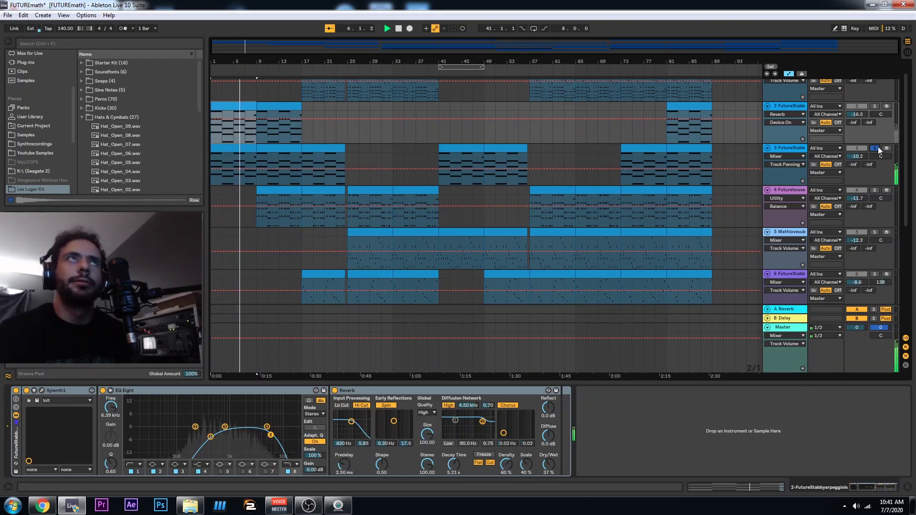
key("space")
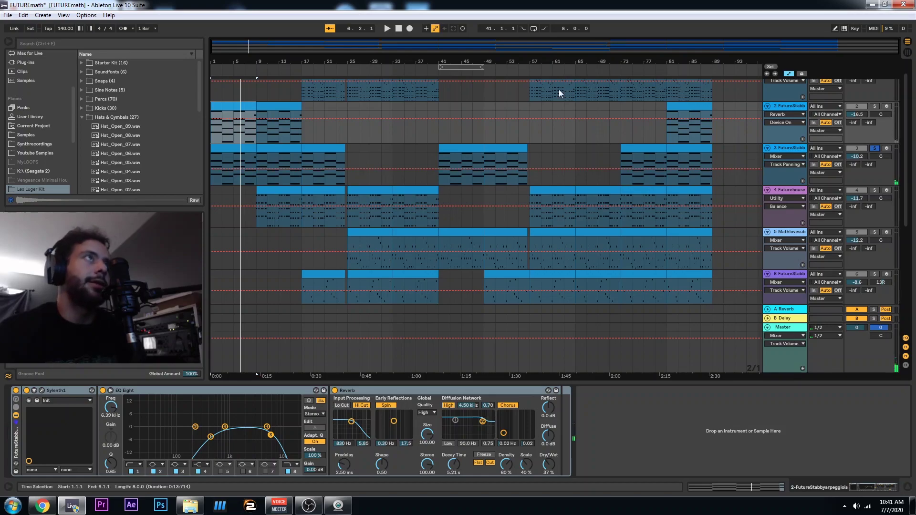
- Open track 3's Sylenth1 patch with the track soloed and armed to try its sound, and close the plug-in window
left_click(224, 148)
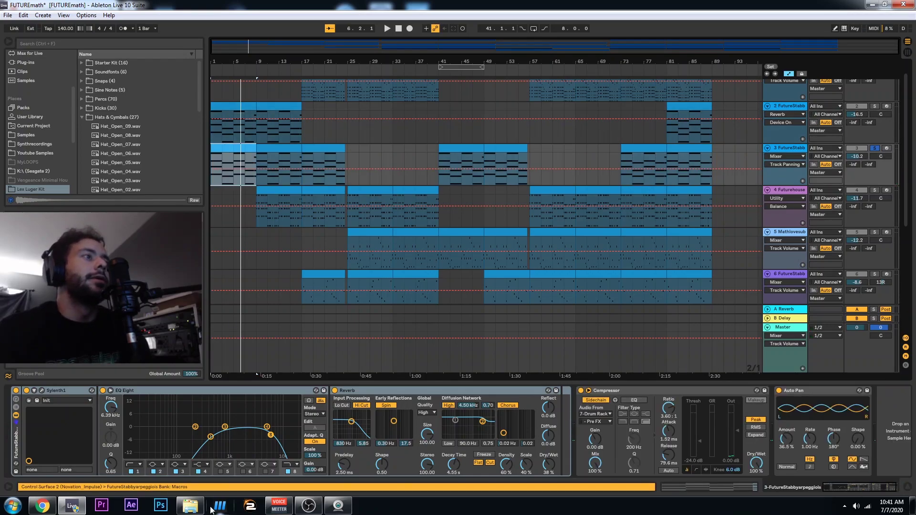
left_click(42, 390)
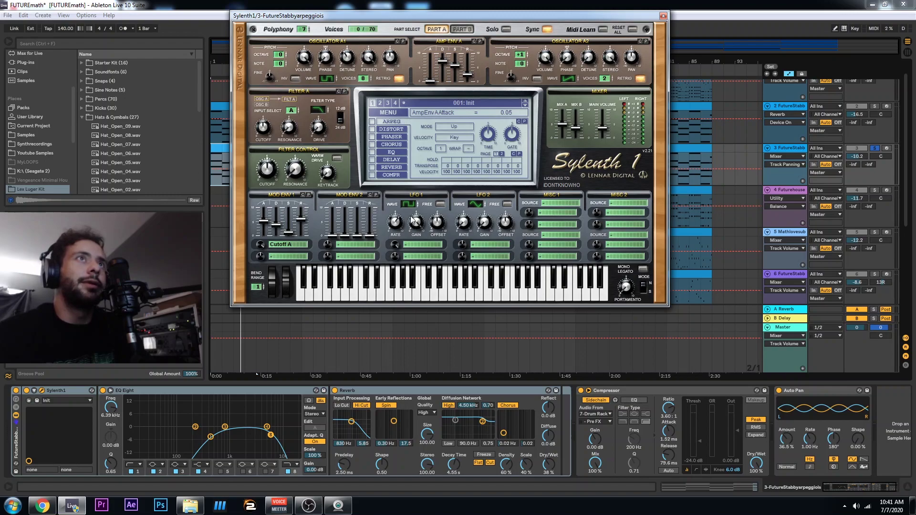
left_click(877, 147)
left_click(877, 148)
left_click(887, 148)
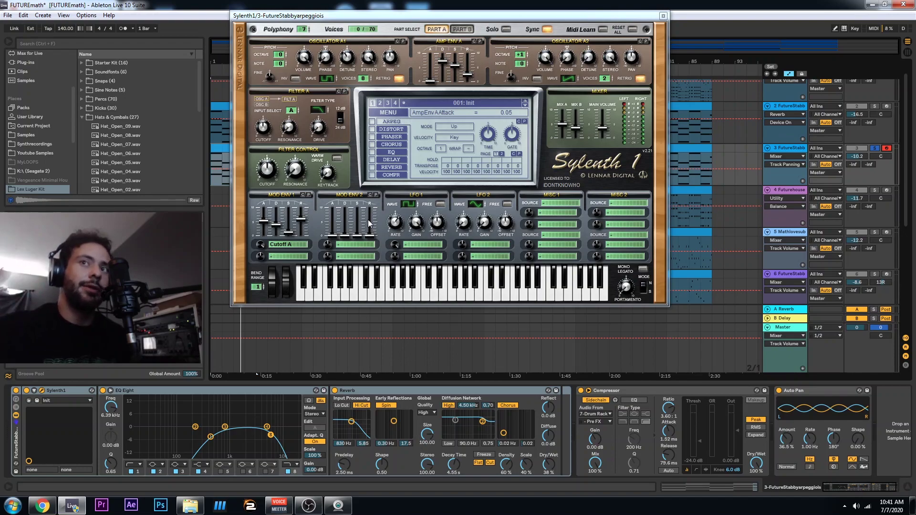
left_click(662, 16)
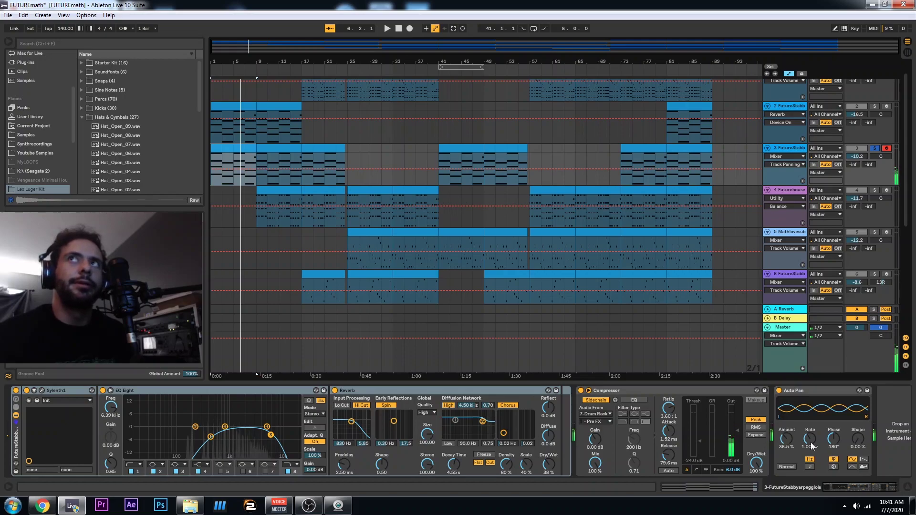
- Arm and solo track 2 alongside track 3, and open the notes of its first clip
left_click(887, 106)
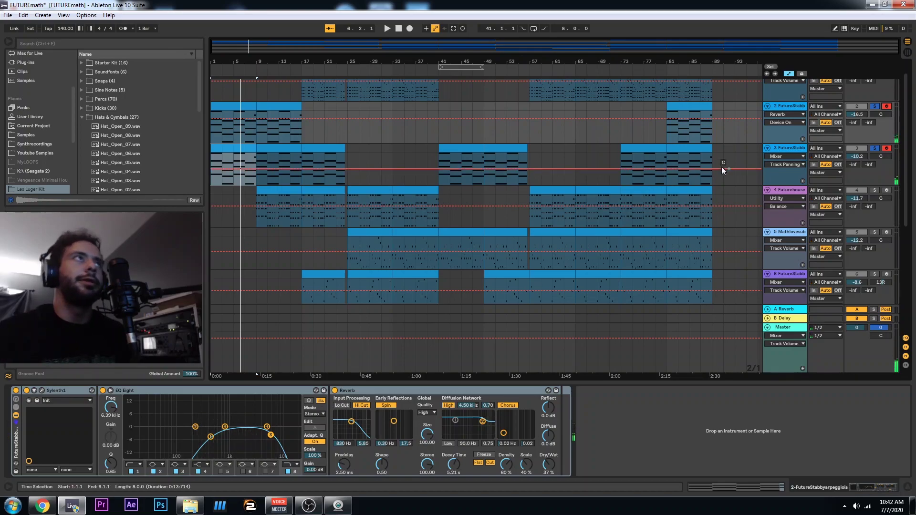
double_click(224, 110)
scroll(303, 420, "down", 3)
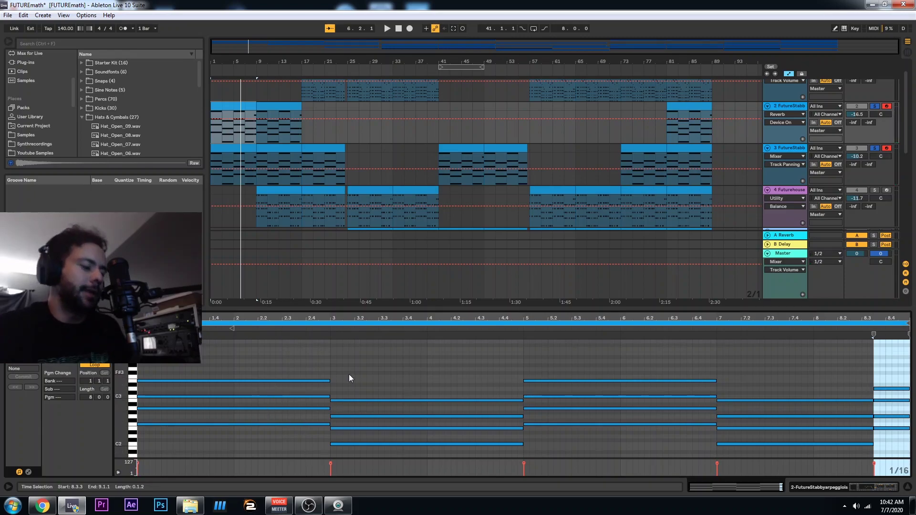
- Play tracks 2 and 3 together from the start, and unsolo both after stopping
key("space")
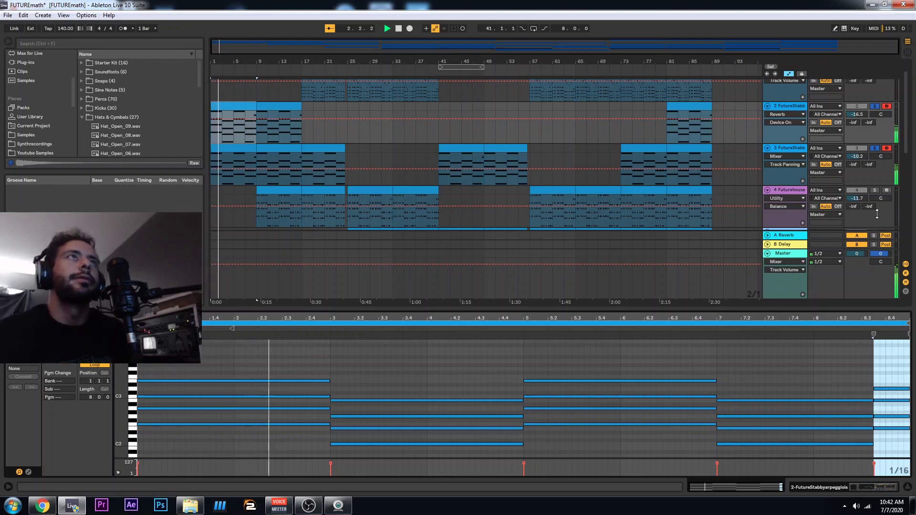
key("space")
left_click(874, 148)
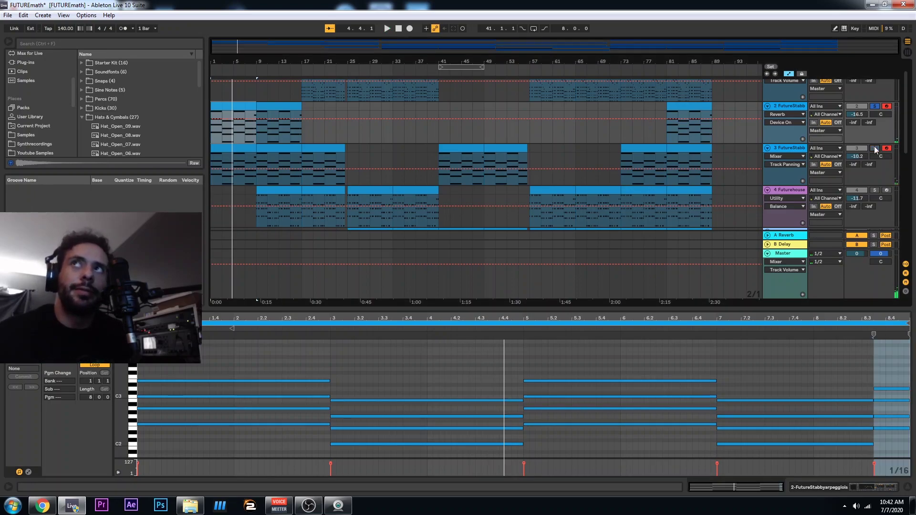
left_click(876, 107)
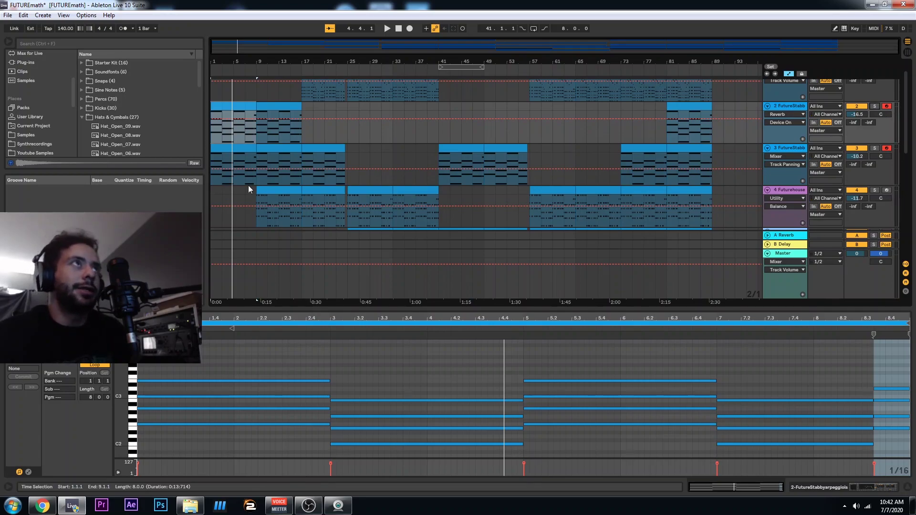
- Play the arrangement from the start with no track soloed
scroll(319, 391, "down", 3)
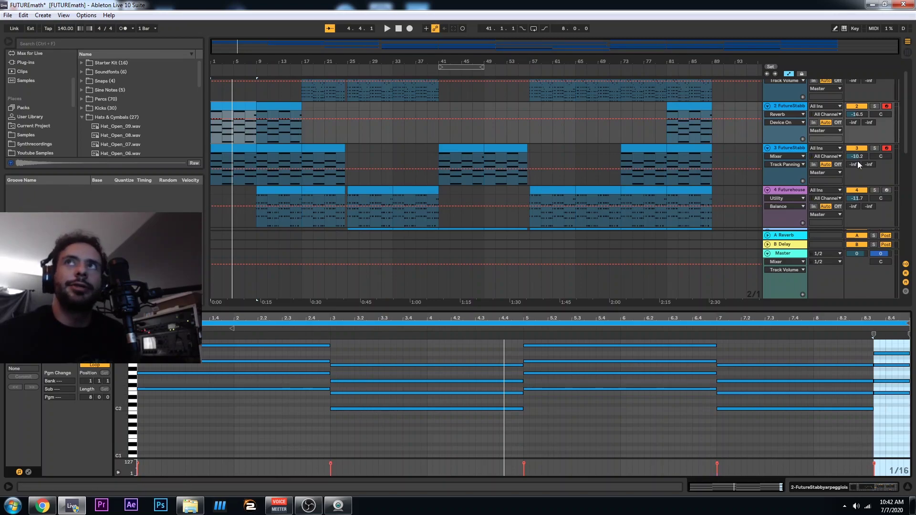
scroll(861, 152, "up", 2)
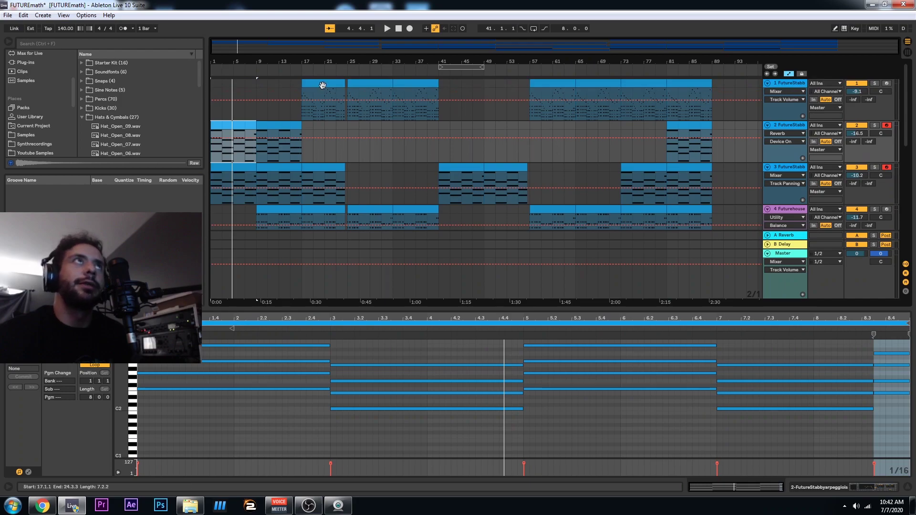
scroll(291, 171, "down", 3)
left_click(386, 29)
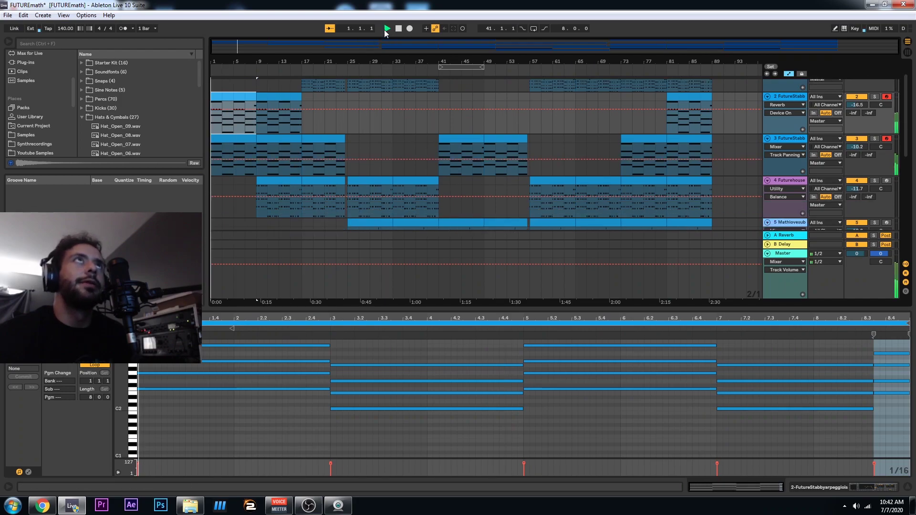
- Solo track 4 and play its first clip from bar 9
left_click(270, 183)
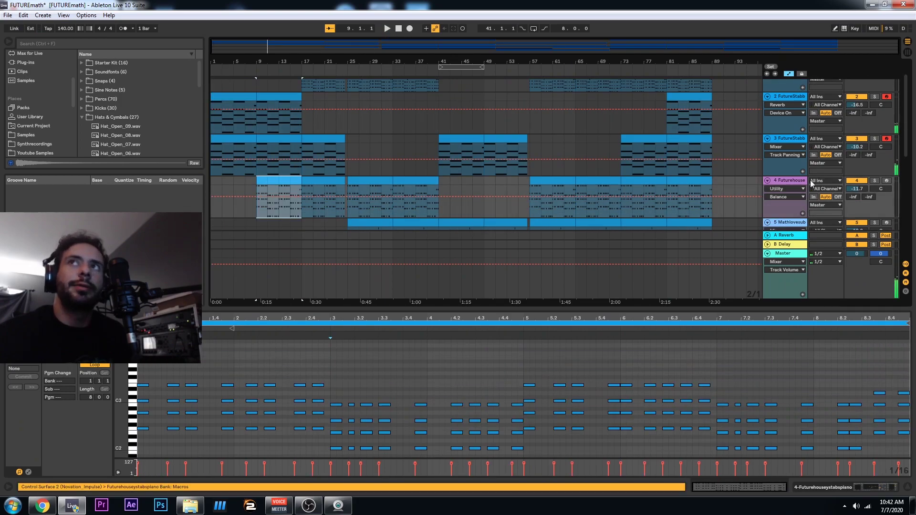
left_click(875, 181)
key("space")
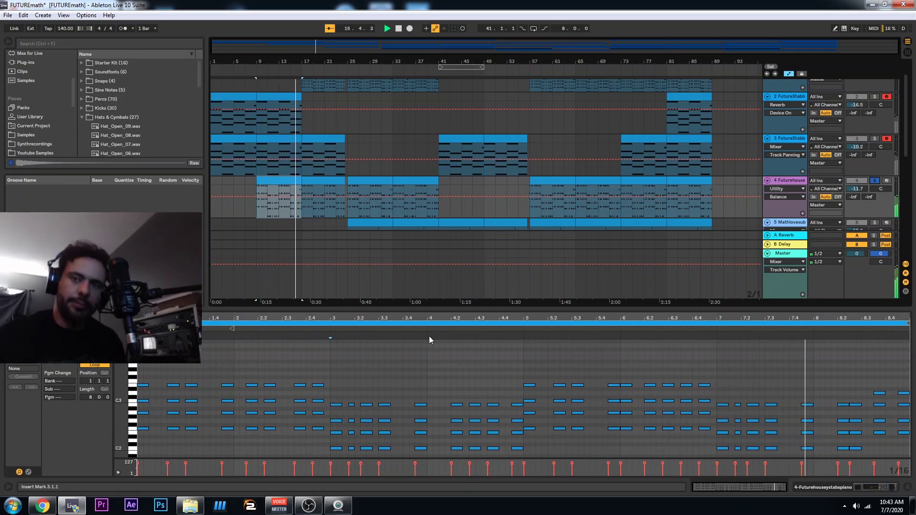
key("space")
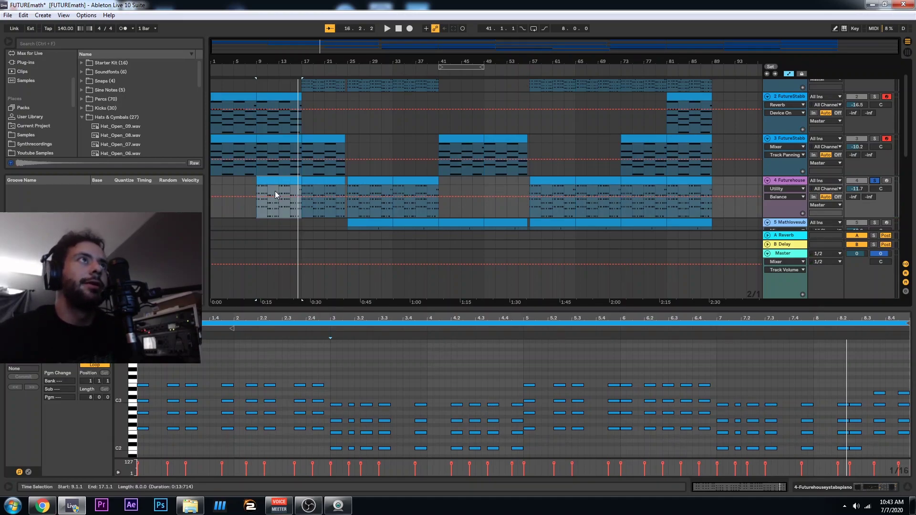
- Review the chord notes of track 4's clip and open its M1 piano instrument, checking the preset browser
scroll(275, 190, "down", 1)
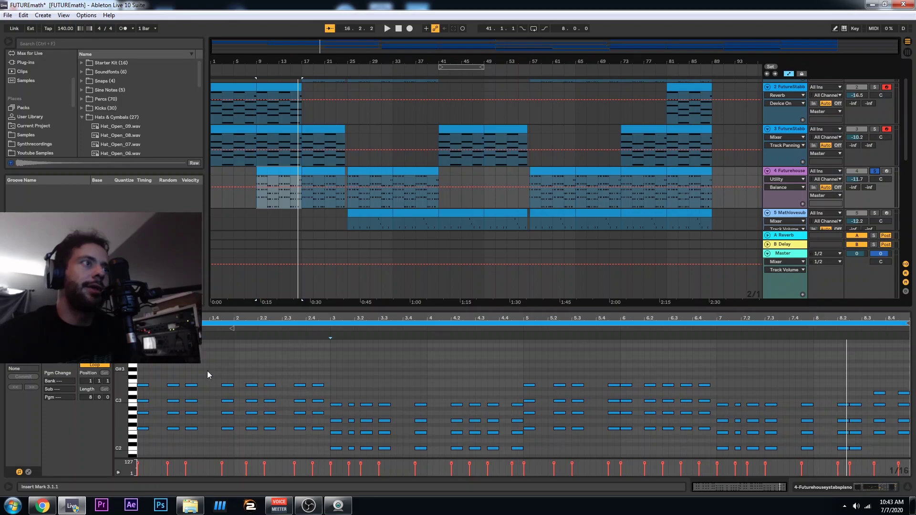
scroll(208, 371, "down", 1)
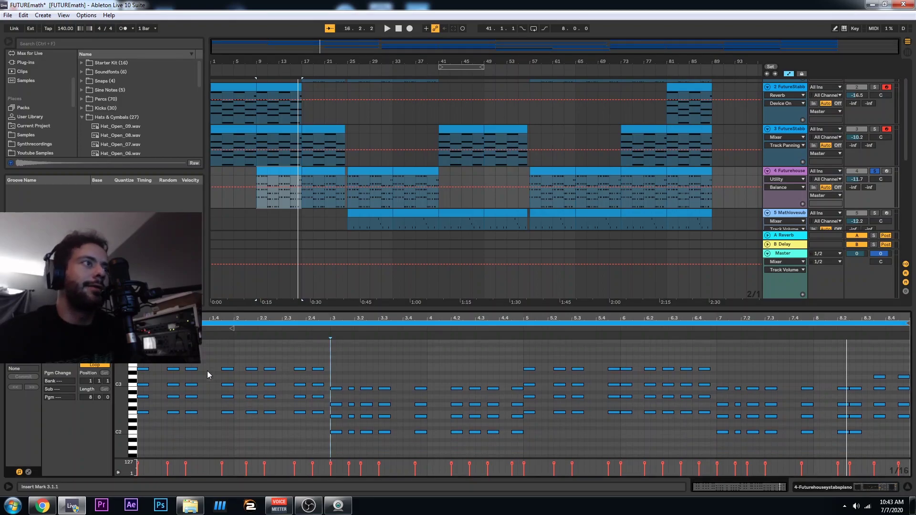
scroll(207, 371, "up", 1)
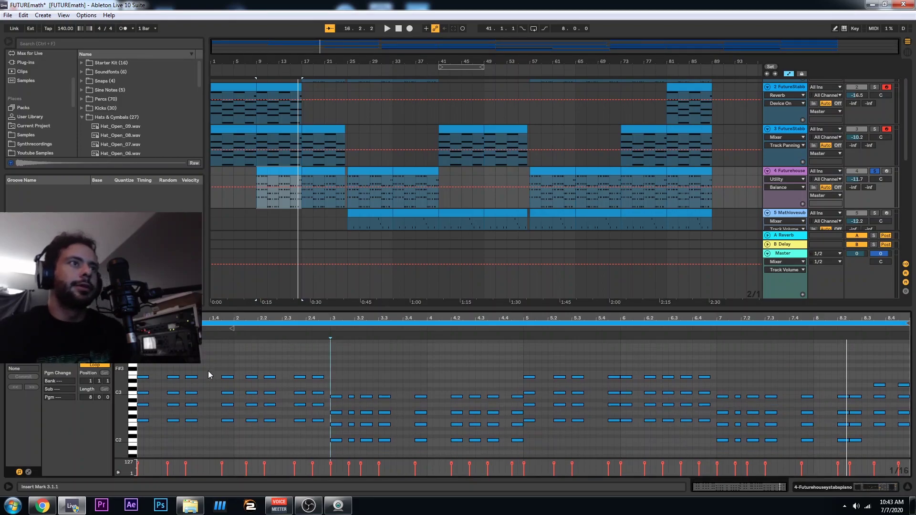
left_click(801, 171)
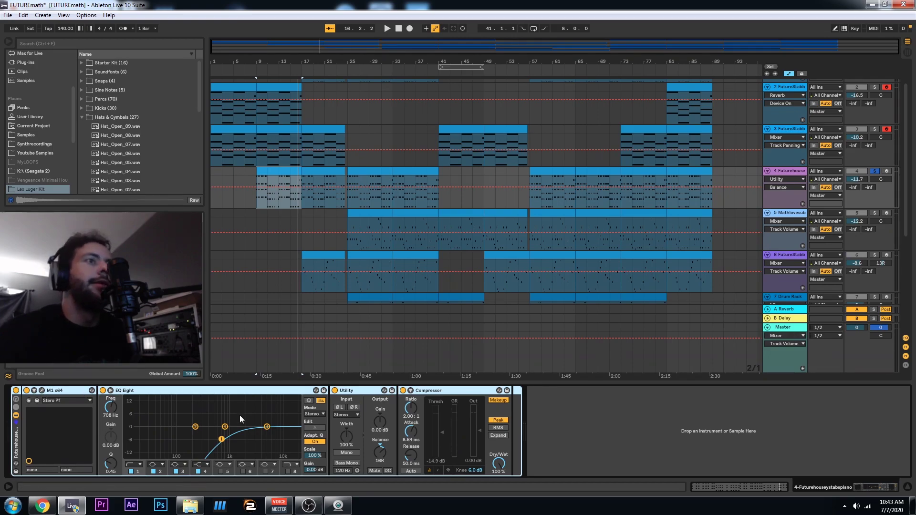
left_click(43, 391)
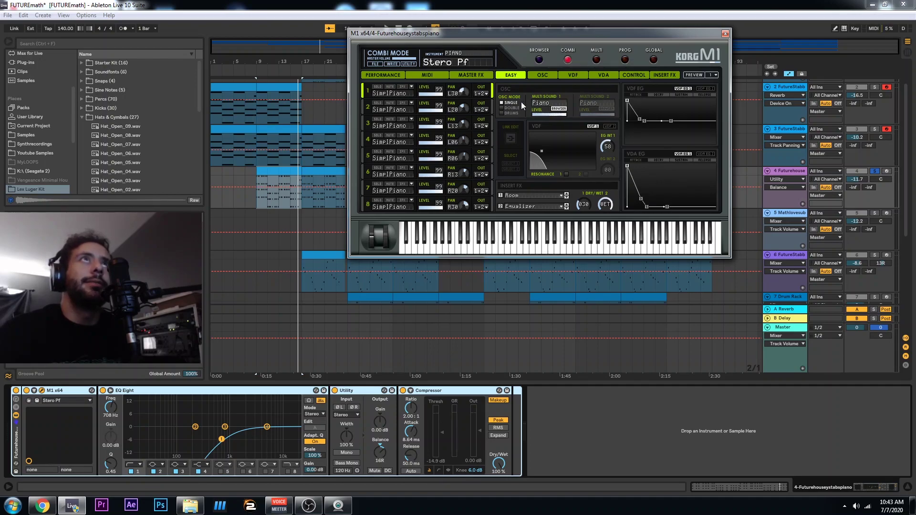
left_click(539, 59)
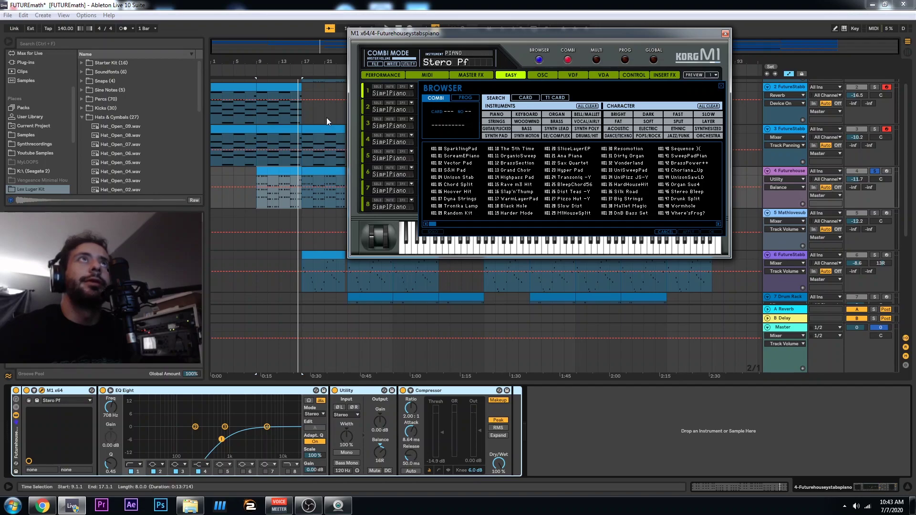
left_click(539, 60)
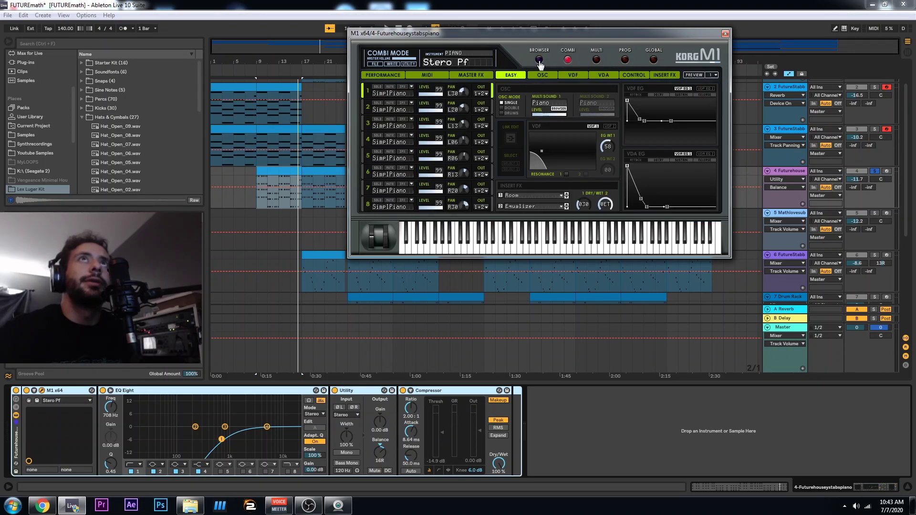
- Arm track 4, inspect the M1's OSC and Performance pages, and close the plug-in window
left_click(887, 171)
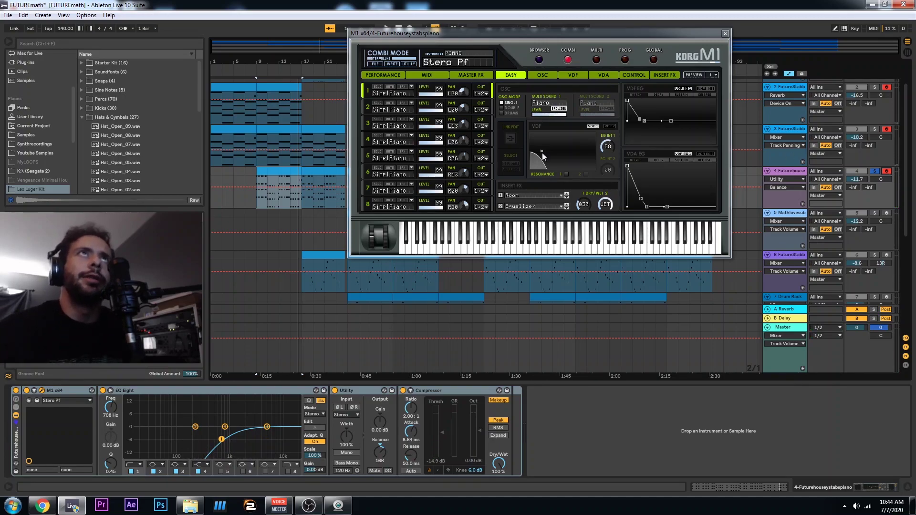
scroll(525, 143, "down", 3)
scroll(508, 153, "up", 4)
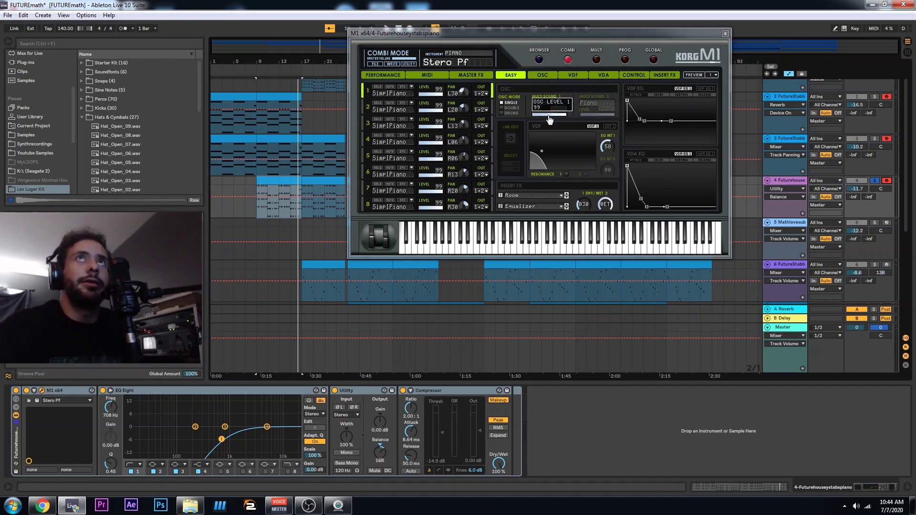
left_click(542, 75)
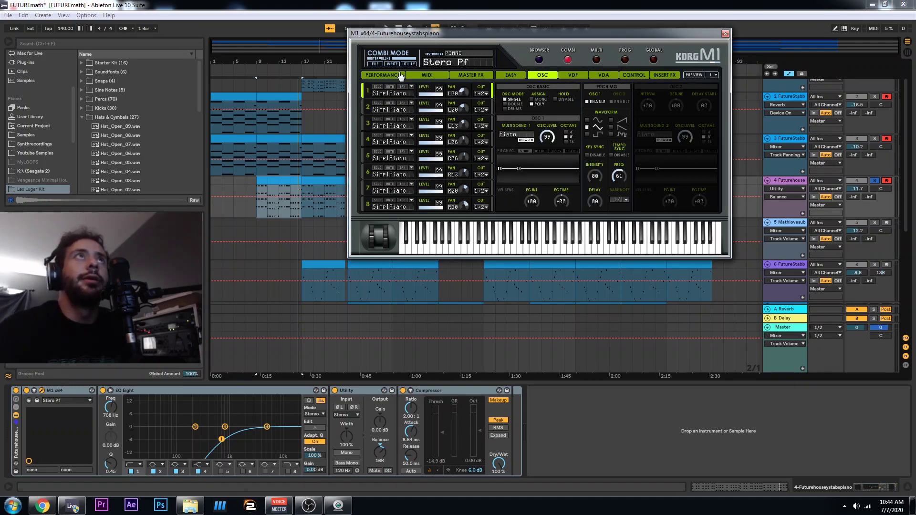
left_click(380, 76)
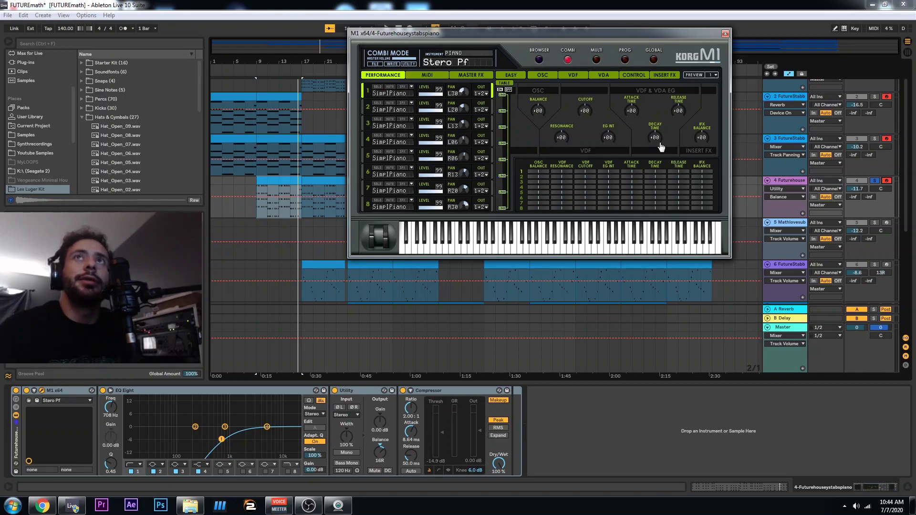
left_click(725, 34)
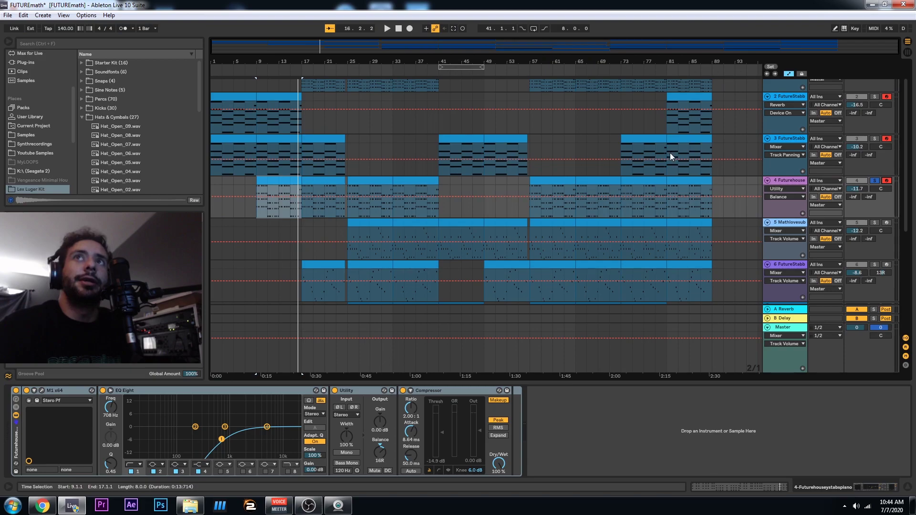
- Unsolo track 4 and play the arrangement from track 2's second clip at bar 9
left_click(877, 180)
left_click(270, 139)
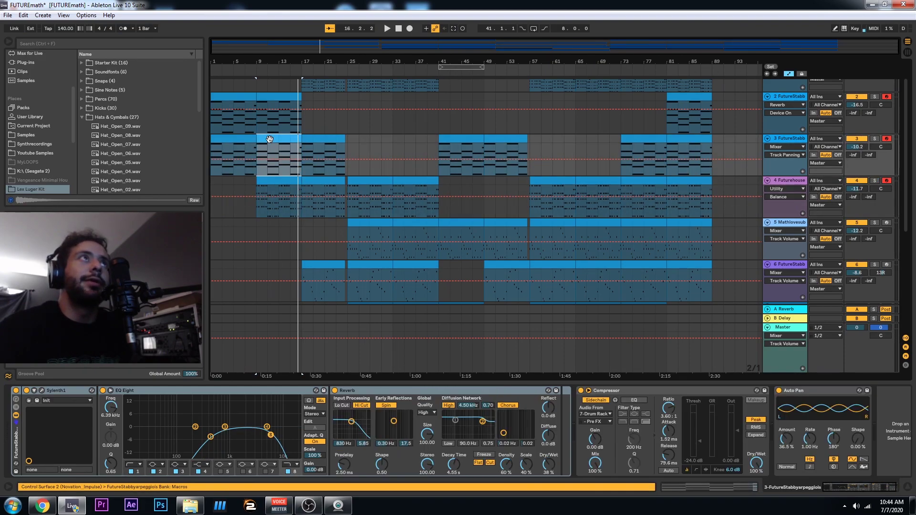
left_click(399, 30)
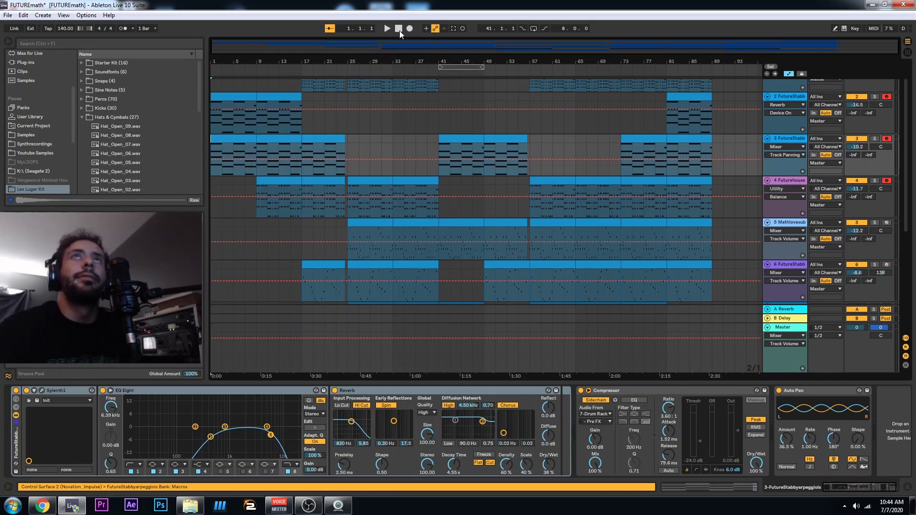
left_click(292, 94)
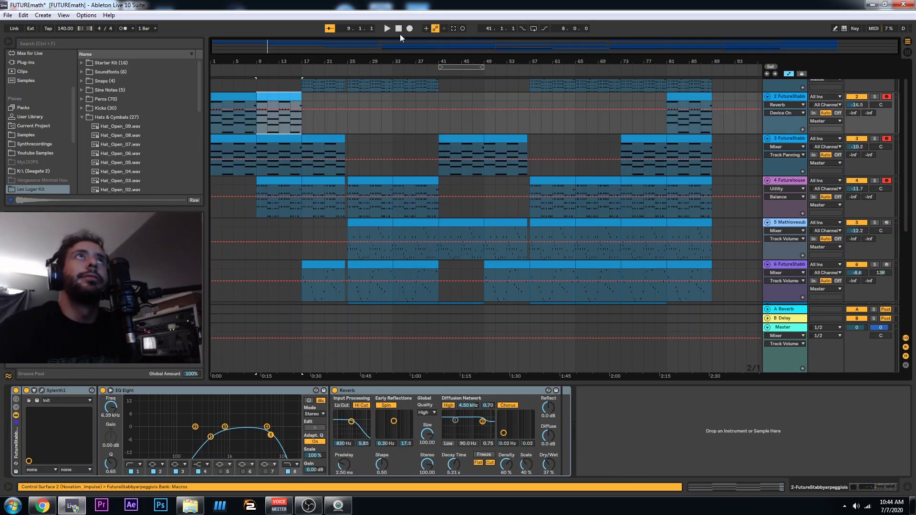
left_click(387, 28)
left_click(886, 181)
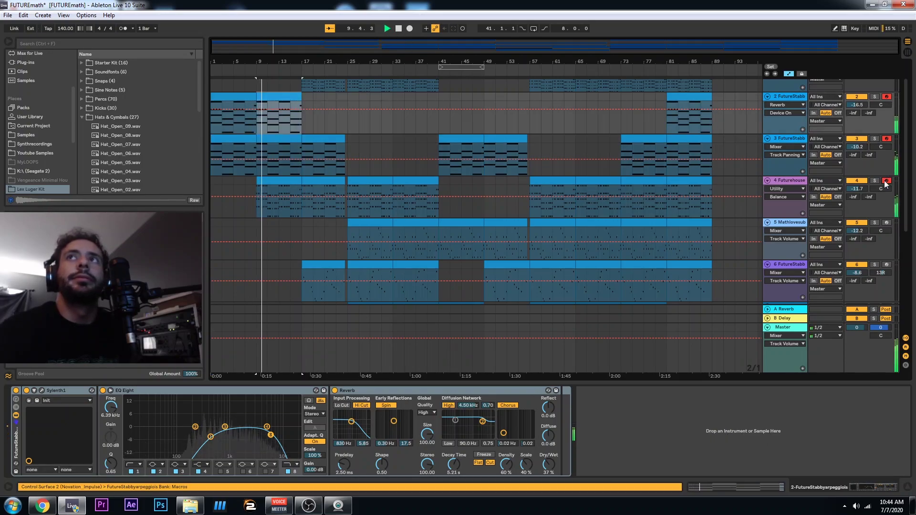
- Disarm tracks 2 and 3 and show the device chain of track 4
left_click(887, 140)
left_click(887, 96)
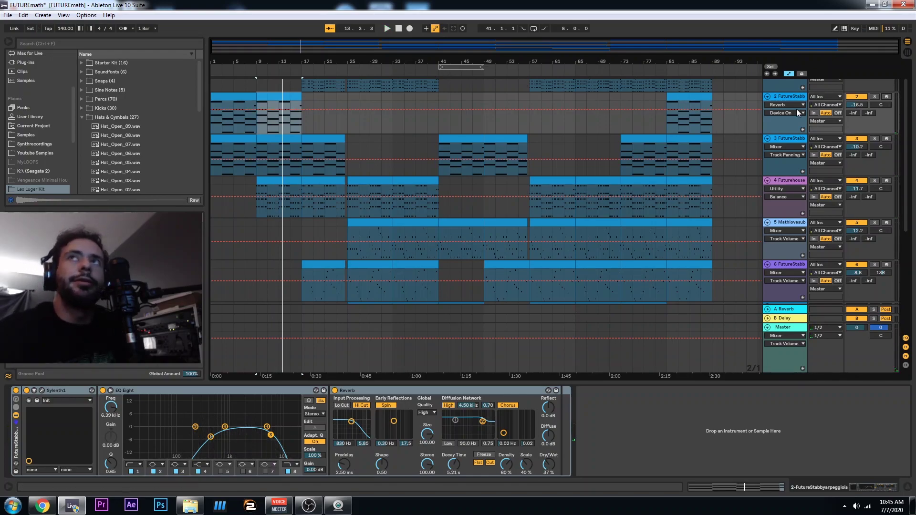
left_click(788, 182)
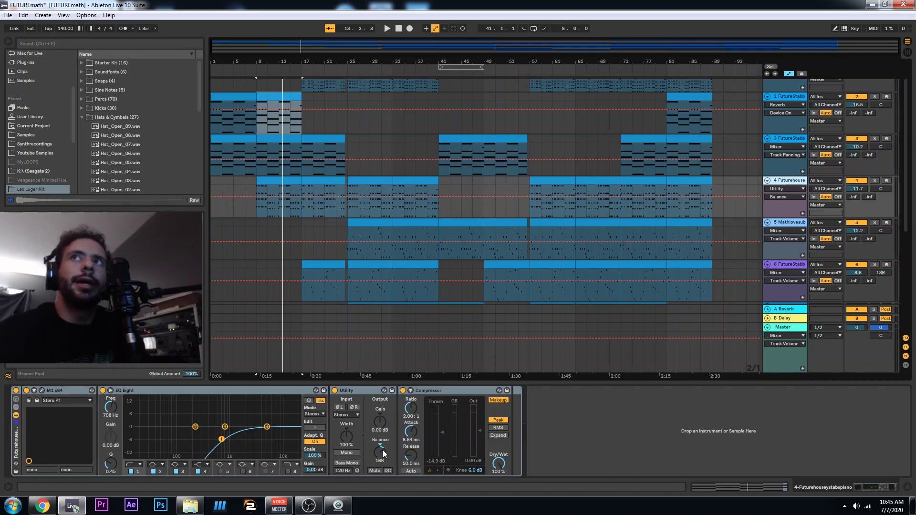
- Solo track 4 and play its piano part from bar 9
left_click(876, 181)
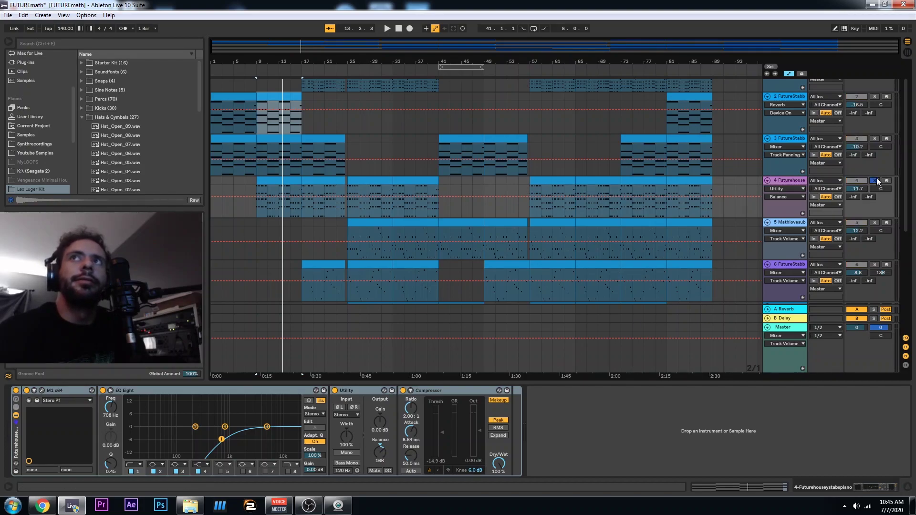
key("space")
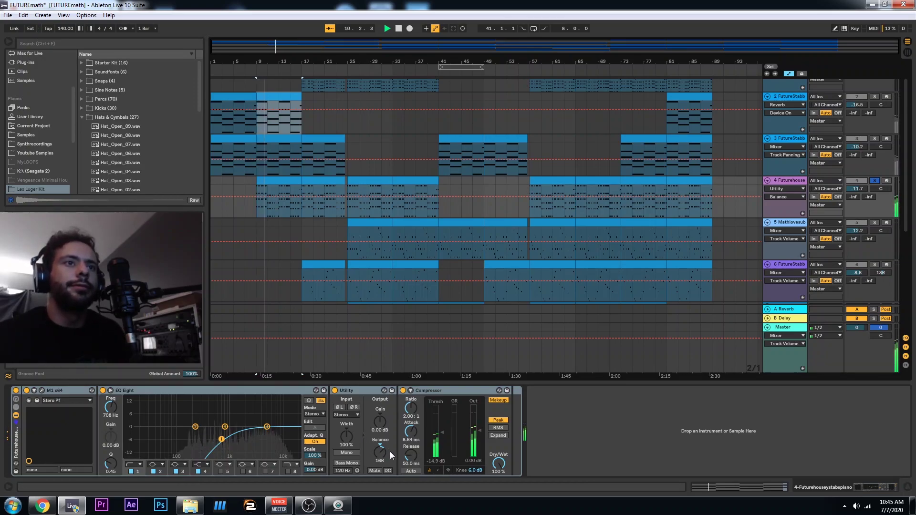
key("space")
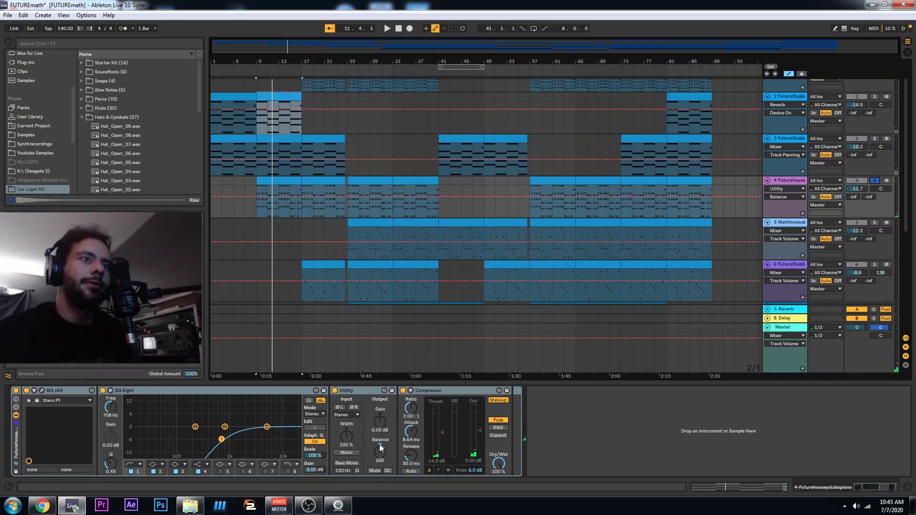
- Audition track 4 with the Utility's balance reset to centre and set the balance to 13R during playback
left_click(379, 444)
key("Delete")
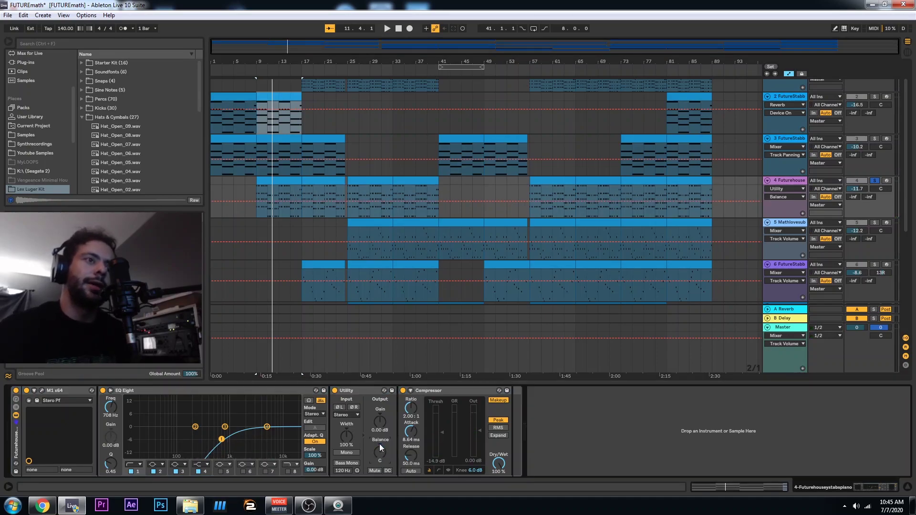
key("space")
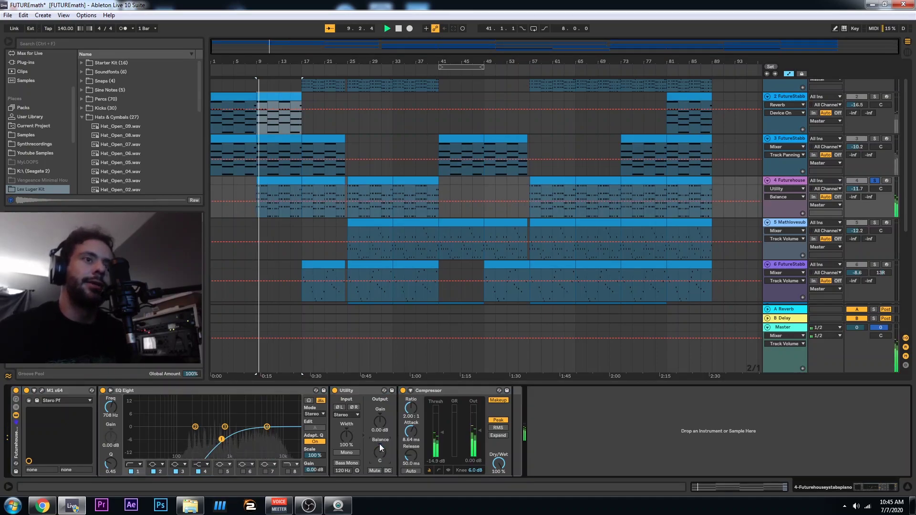
left_click_drag(379, 457, 380, 447)
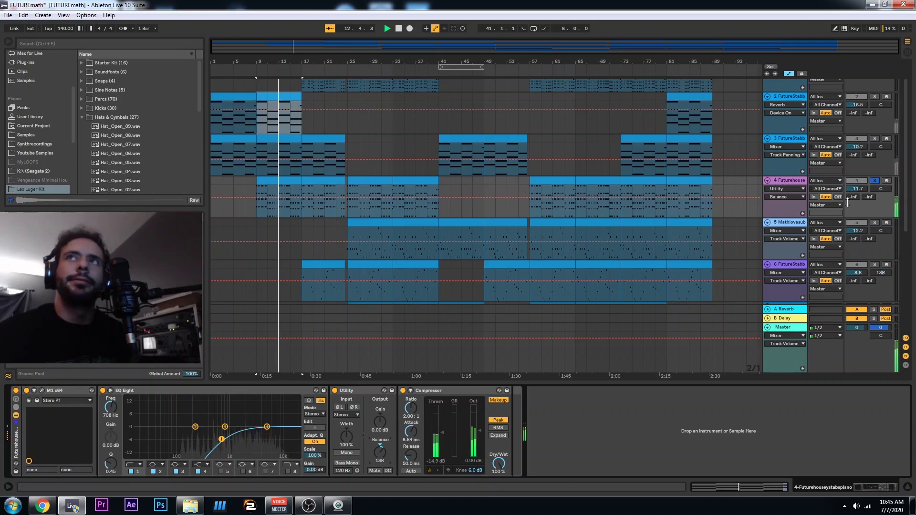
- Unsolo track 4 and move track 6 up to sit directly below track 1
left_click(876, 184)
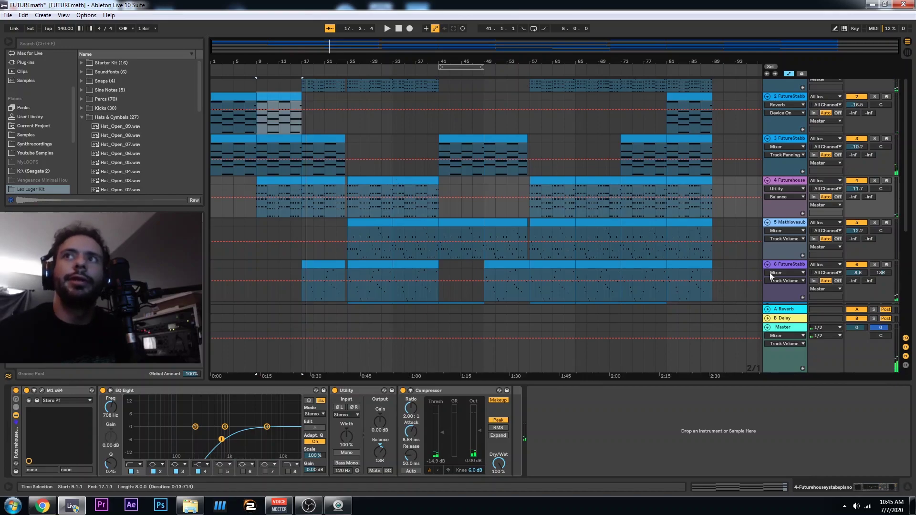
left_click_drag(796, 262, 779, 99)
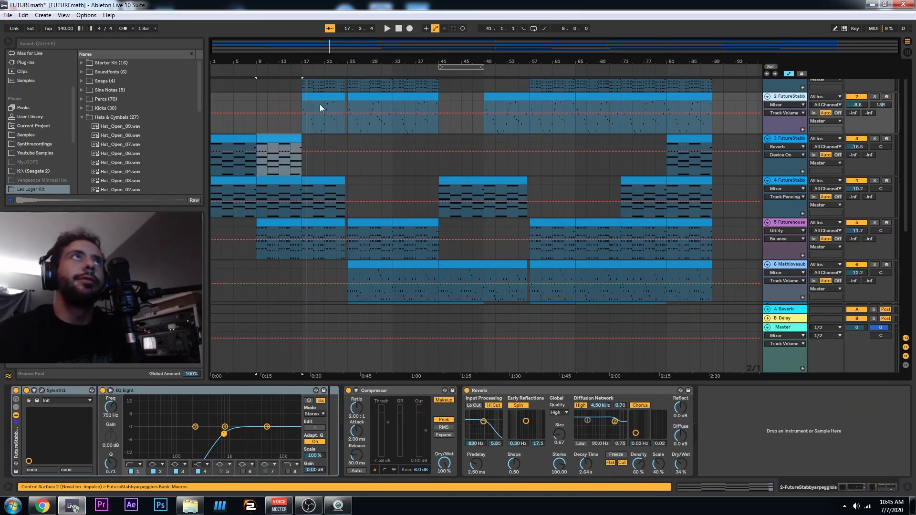
scroll(328, 138, "up", 2)
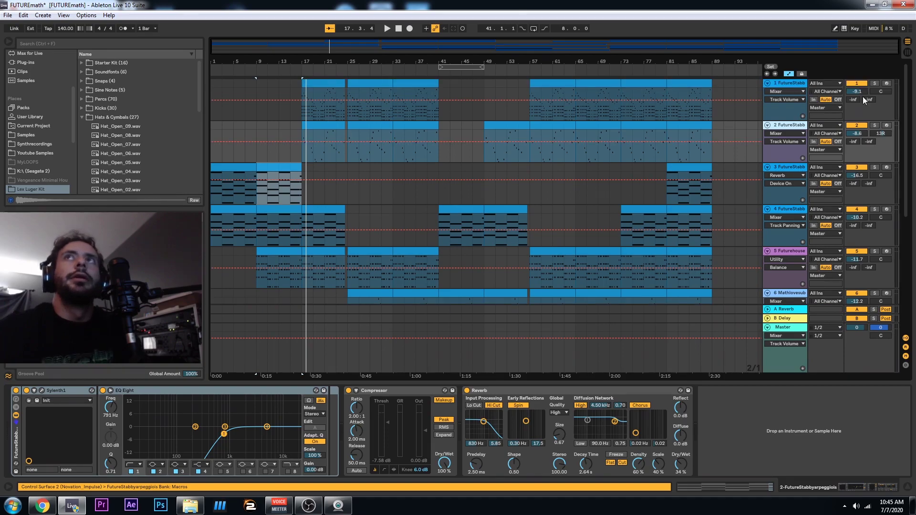
- Solo track 1, play from its first clip at bar 17, and open its clips at bars 17 and 25
left_click(875, 84)
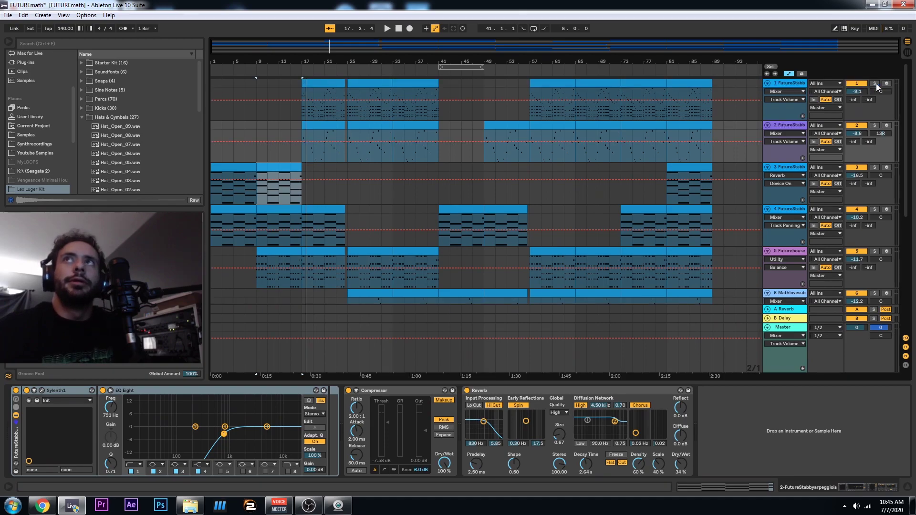
left_click(322, 85)
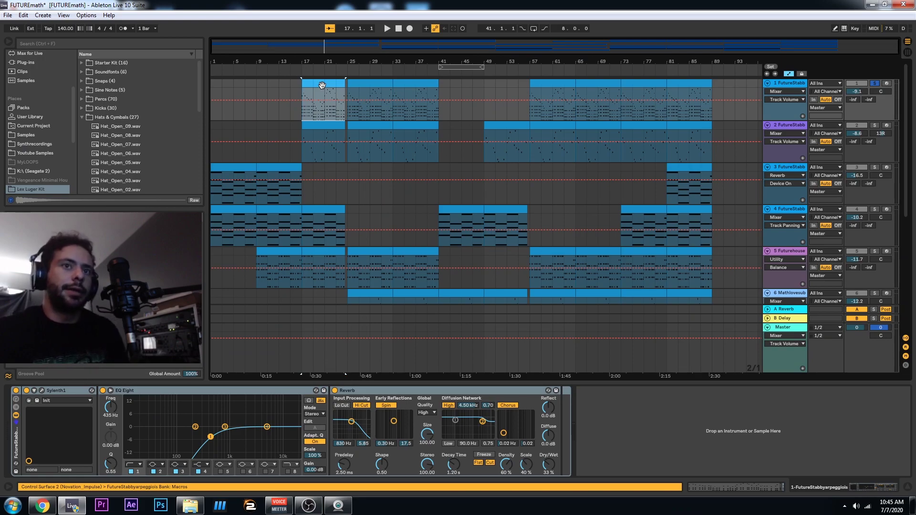
double_click(322, 85)
key("space")
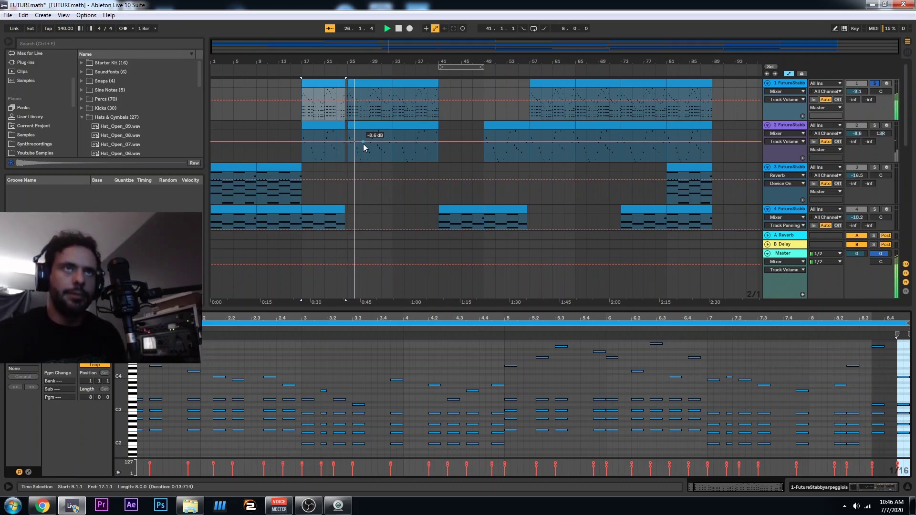
left_click(372, 82)
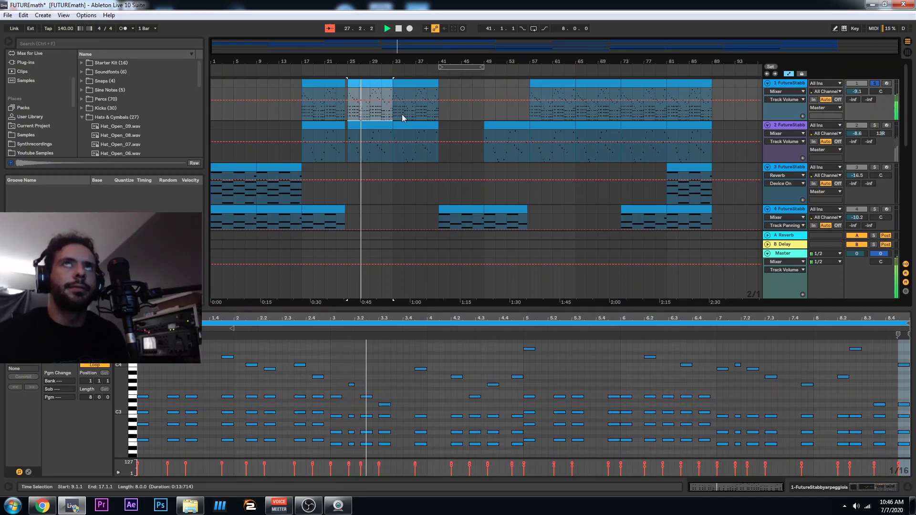
key("space")
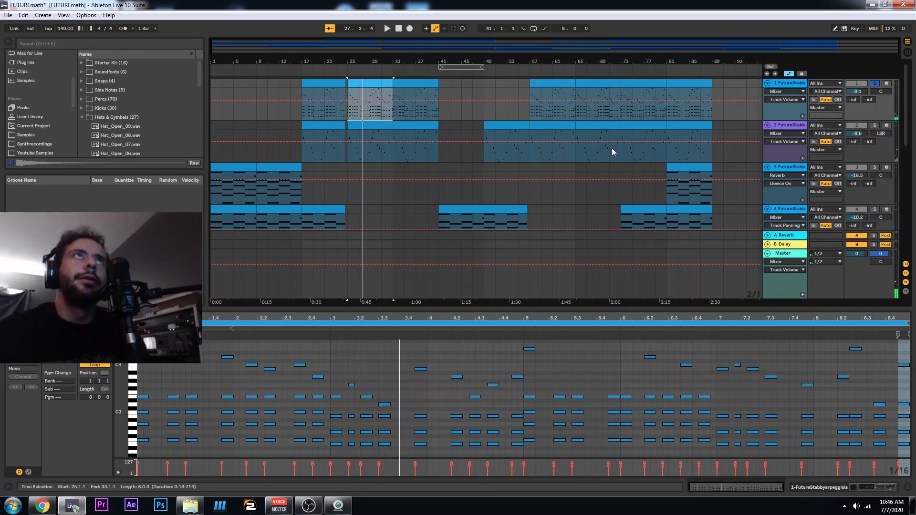
- Check track 1's devices and examine the melody and chord notes of its clip at bar 25
left_click(798, 83)
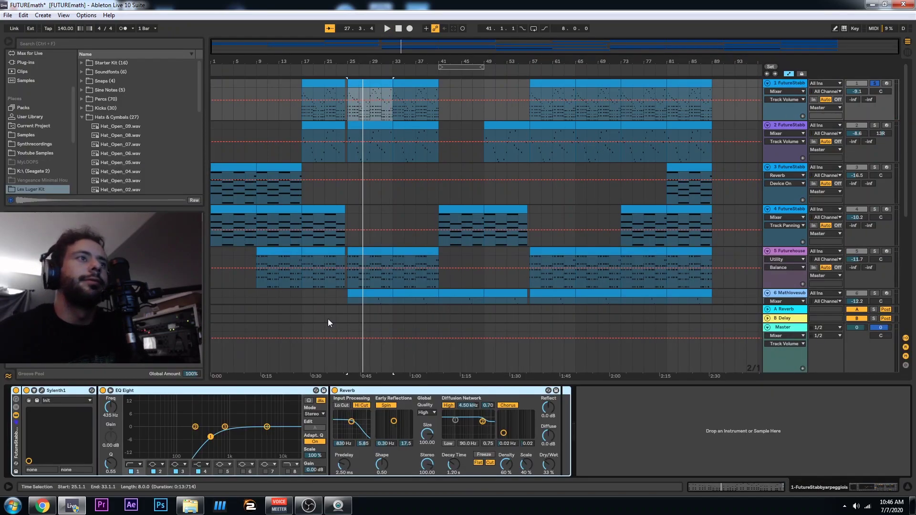
double_click(387, 116)
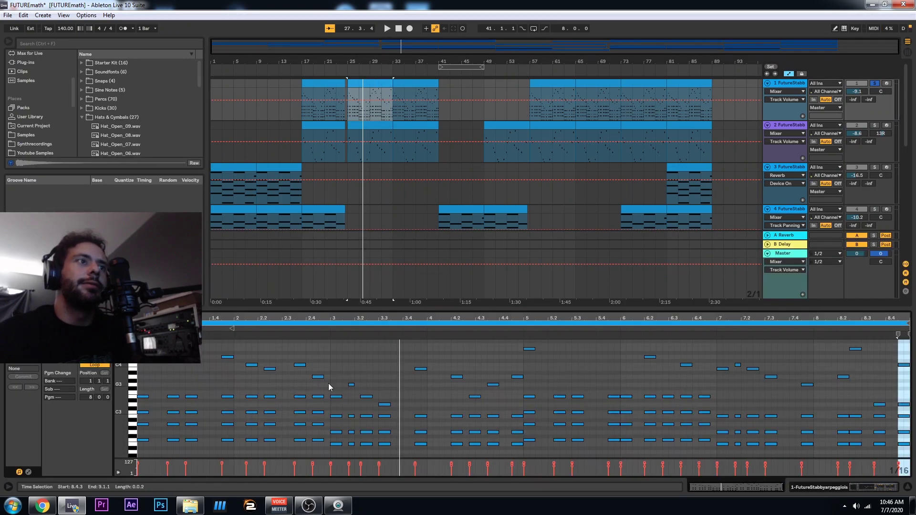
scroll(182, 396, "down", 1)
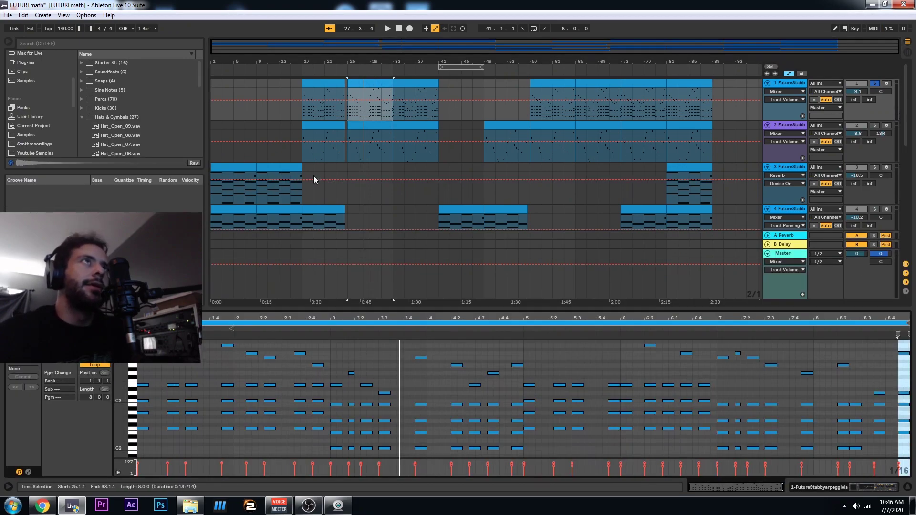
scroll(352, 167, "down", 2)
scroll(352, 168, "down", 1)
scroll(365, 143, "up", 3)
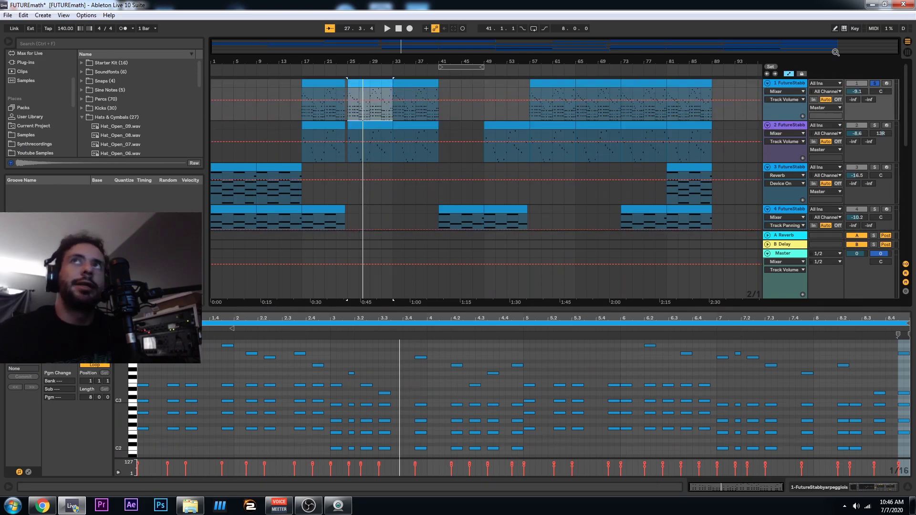
scroll(176, 420, "up", 2)
- Select the repeated chord notes below the melody from bar 1 to the start of bar 3 in the clip
left_click(175, 429)
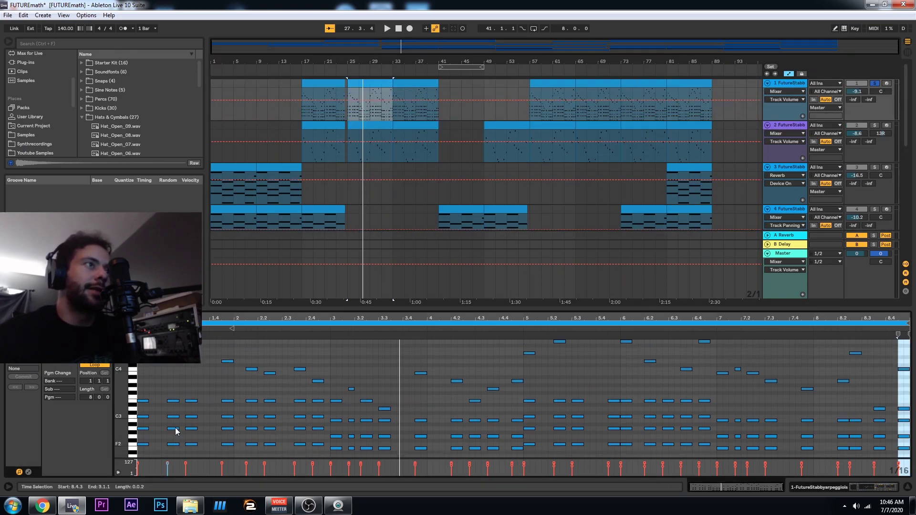
scroll(175, 432, "up", 1)
scroll(177, 426, "down", 3)
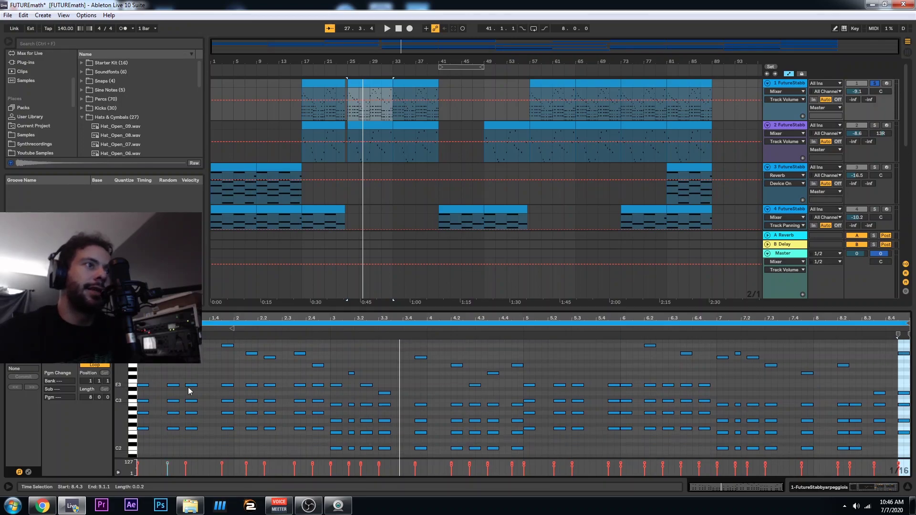
left_click_drag(140, 375, 339, 450)
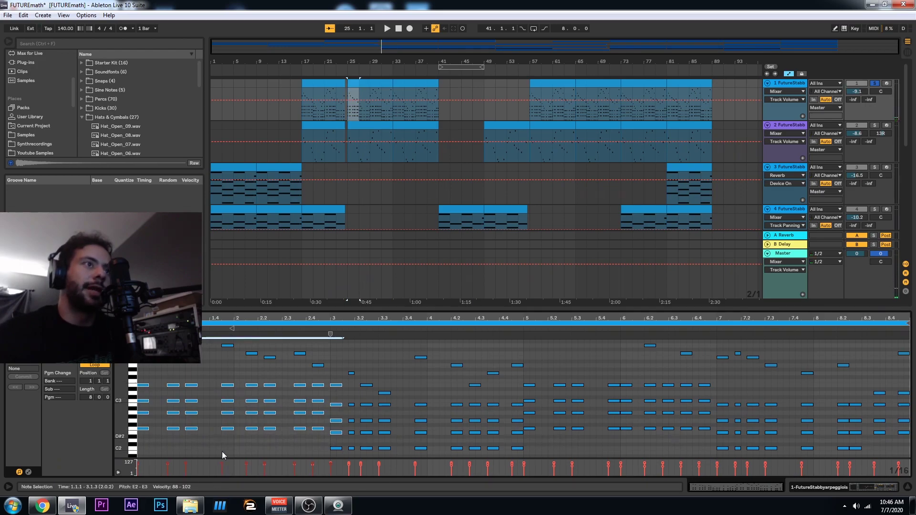
scroll(203, 366, "up", 3)
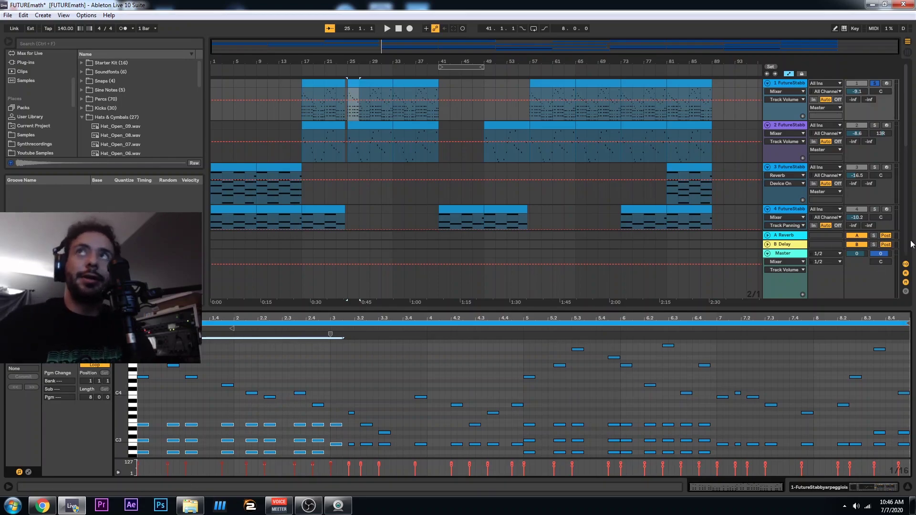
- Open track 1's Sylenth1 editor, arm the track, and move the plug-in window clear of the first clips
key("shift+Tab")
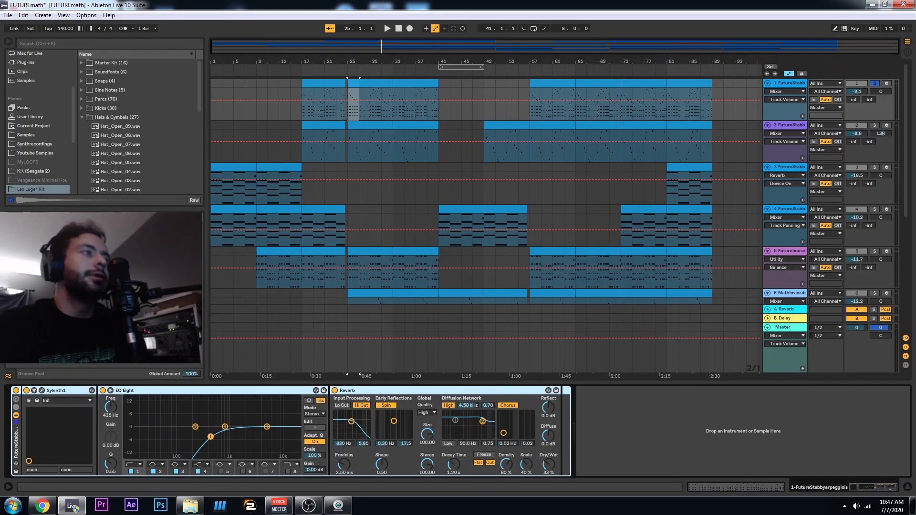
left_click(41, 390)
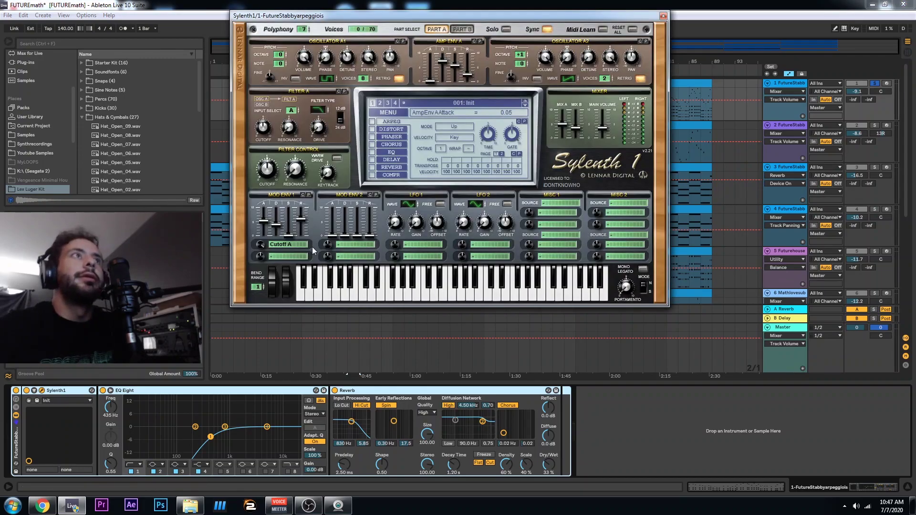
left_click(887, 84)
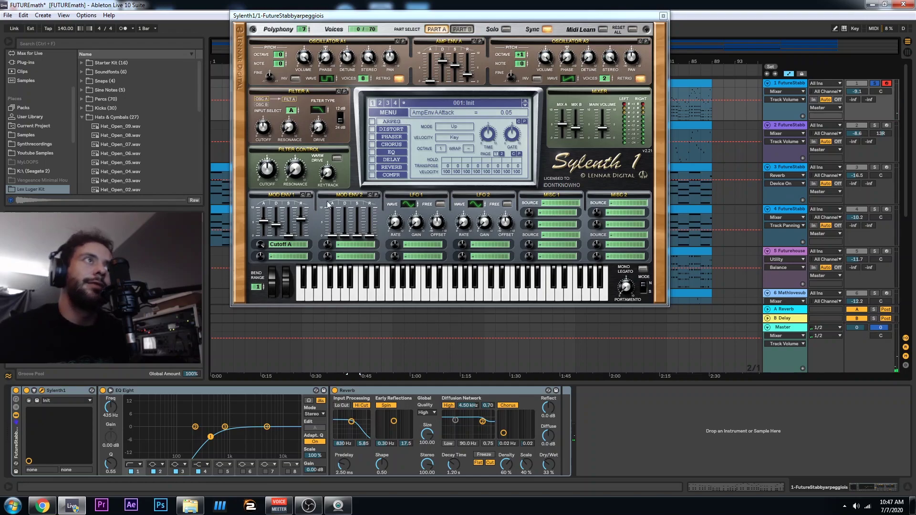
left_click_drag(477, 19, 658, 96)
- Select the first chord in track 1's clip at bar 17 and set the note editor's fixed grid to 1/8
left_click(329, 82)
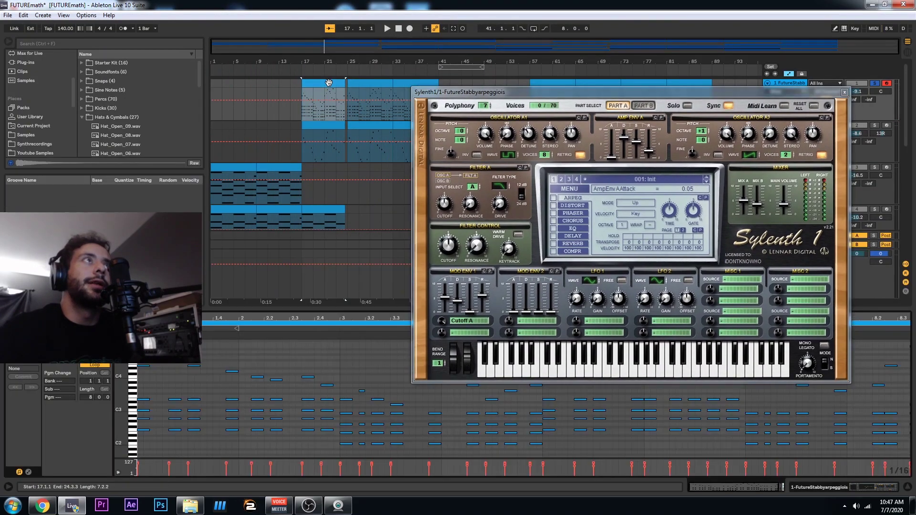
left_click_drag(152, 396, 139, 426)
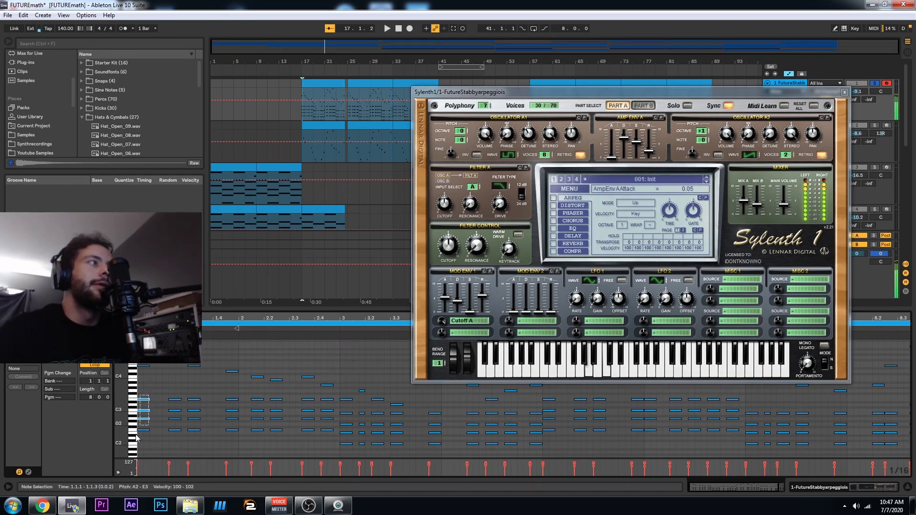
right_click(143, 410)
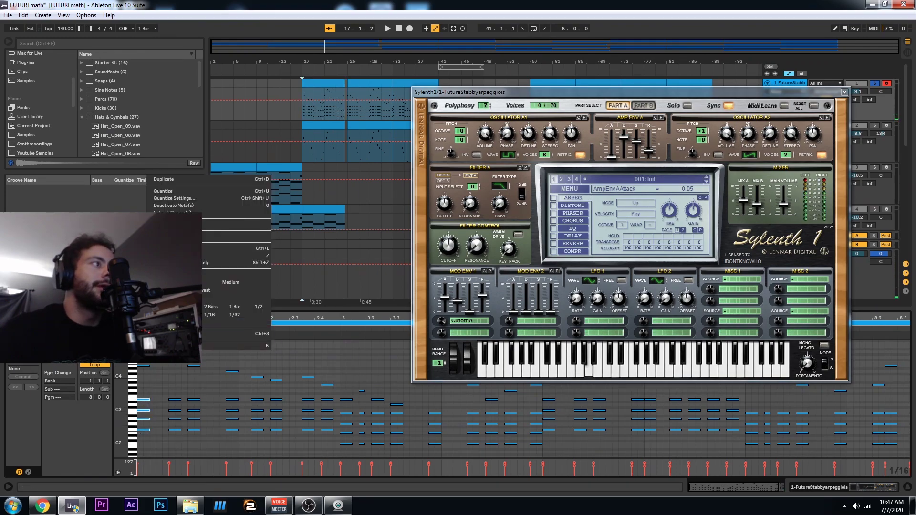
left_click(183, 314)
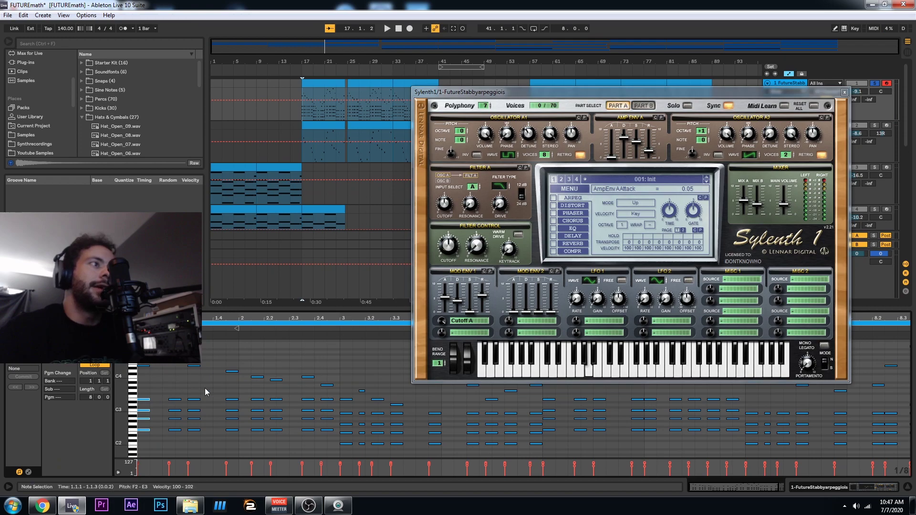
right_click(170, 377)
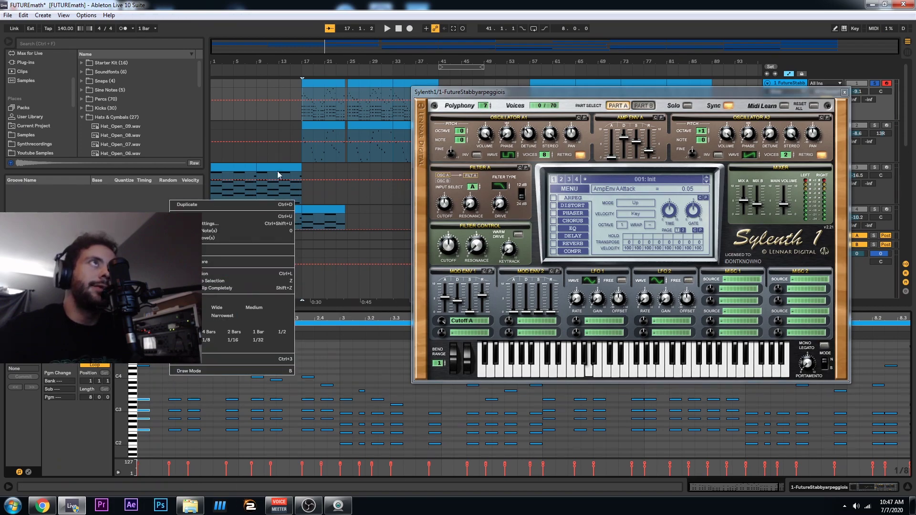
- Open track 3's clip at bar 9 and examine its sustained chord notes
left_click(274, 166)
left_click(274, 166)
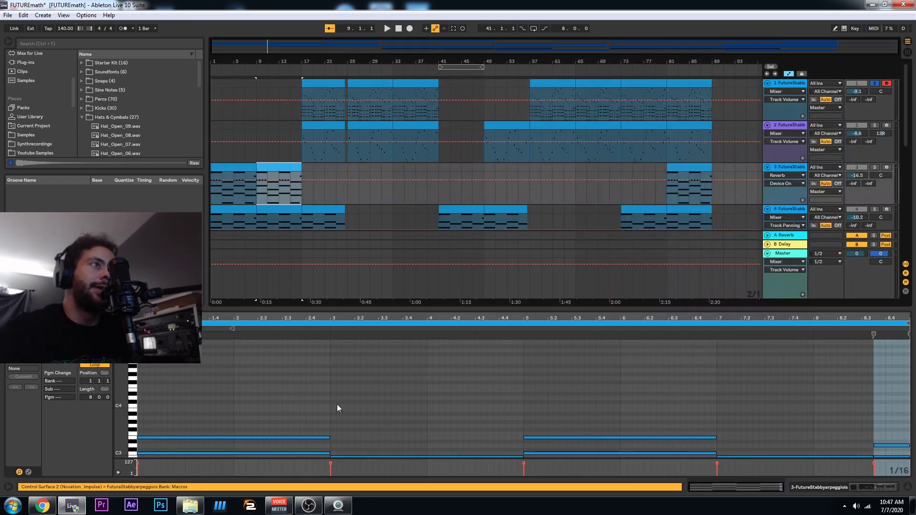
scroll(225, 401, "down", 2)
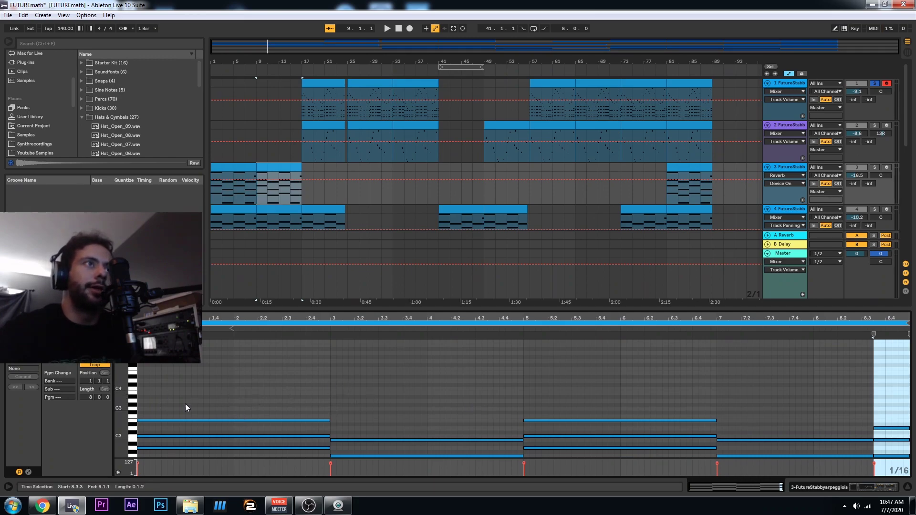
scroll(322, 393, "down", 4)
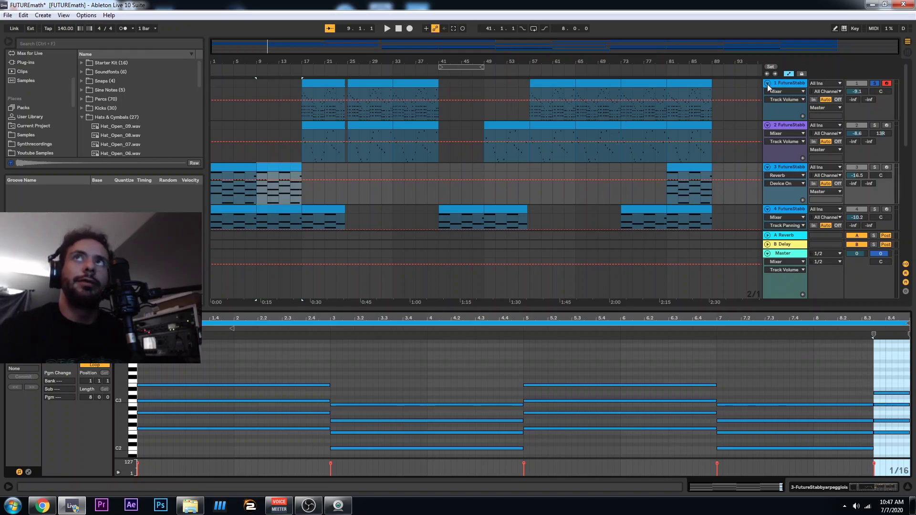
- Adjust Filter A's cutoff to about 153 Hz in track 1's Sylenth1 and close the plug-in editor
left_click(782, 86)
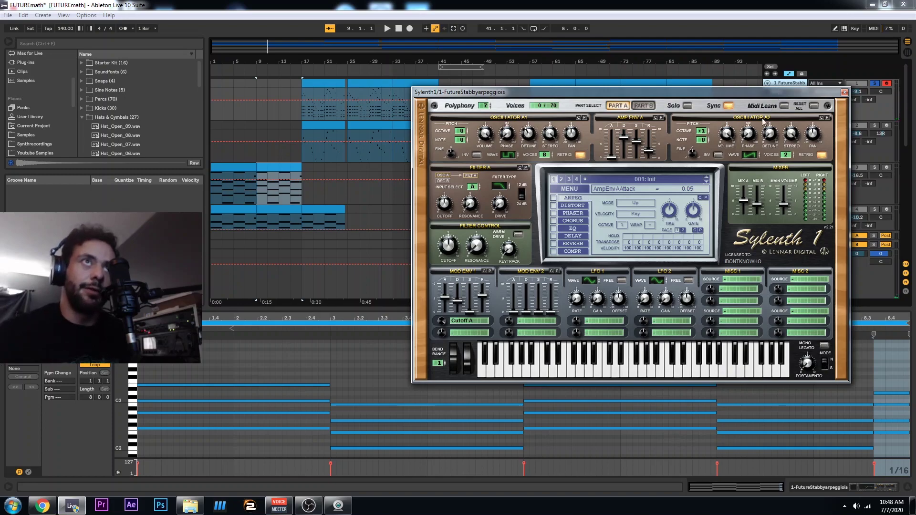
mouse_move(450, 207)
left_mouse_down()
mouse_move(447, 217)
mouse_move(454, 200)
mouse_move(458, 214)
left_mouse_up()
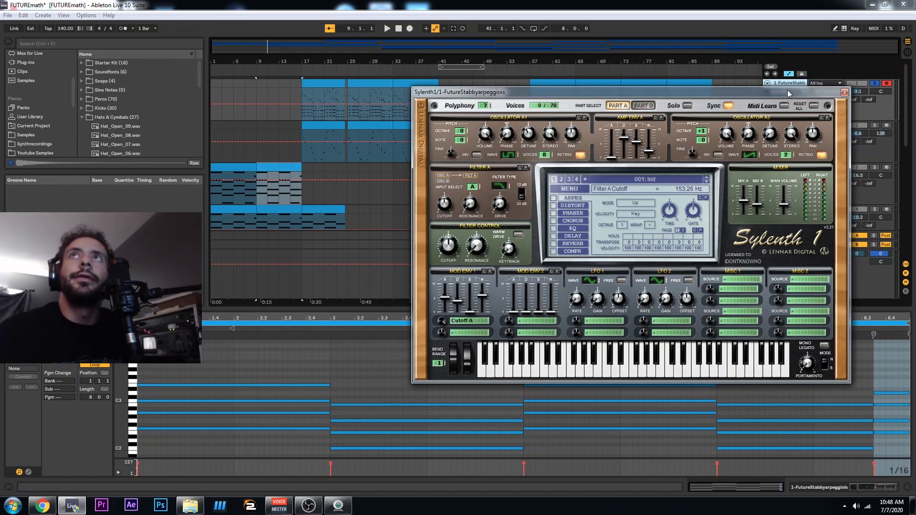
left_click_drag(787, 90, 680, 105)
left_click(739, 108)
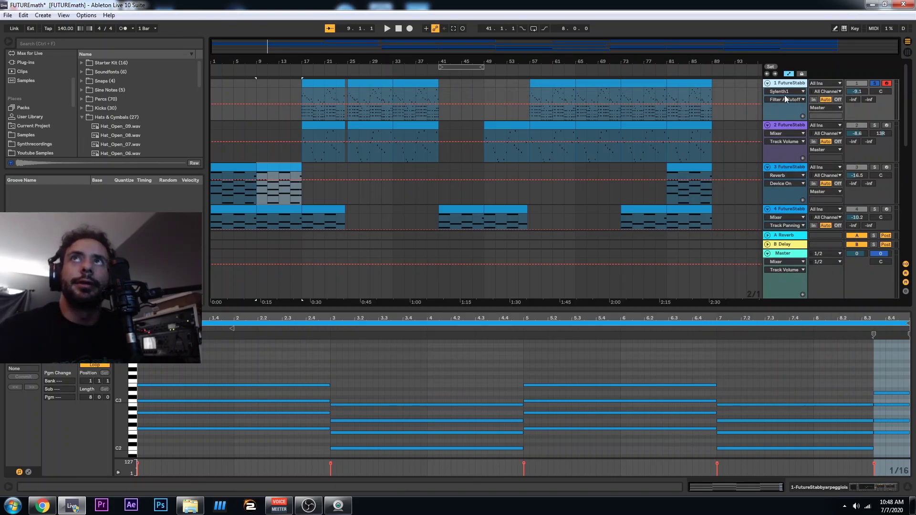
- Solo track 2 together with track 1, play both from bar 25, and show track 2's devices
left_click(792, 84)
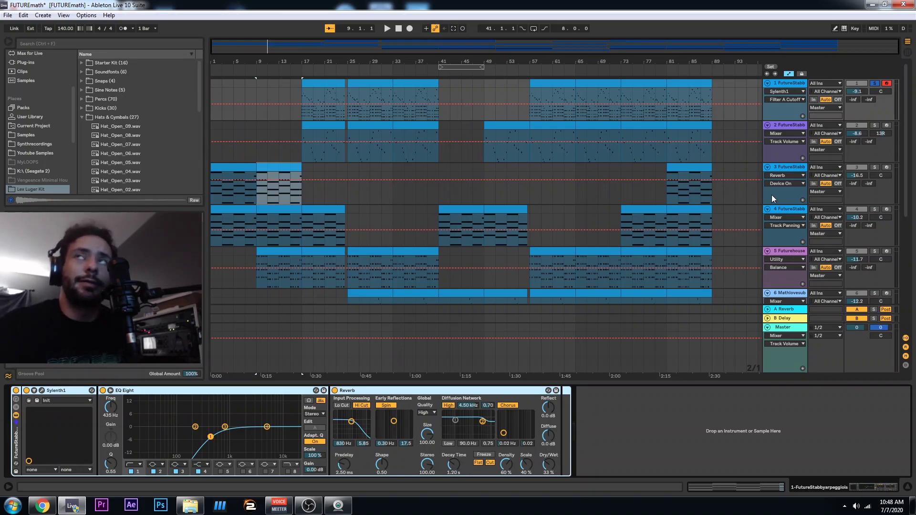
left_click(873, 125, "ctrl")
left_click(372, 84)
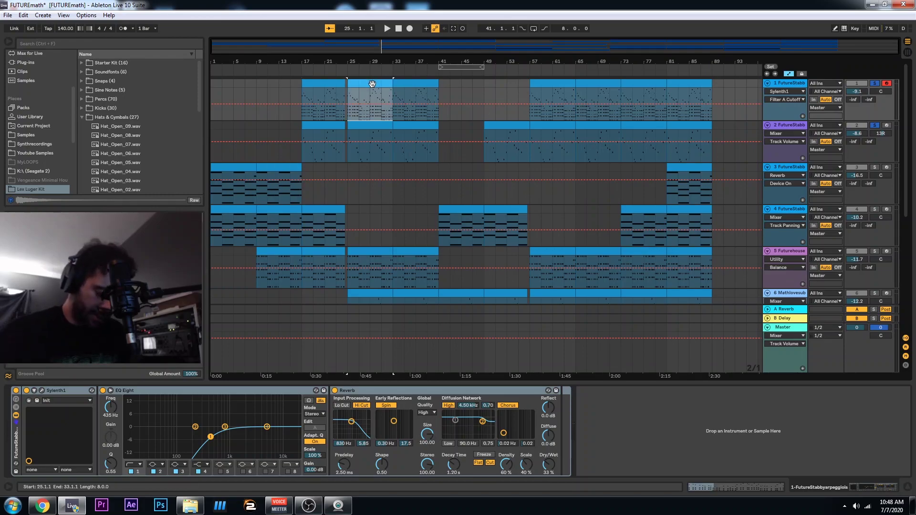
key("space")
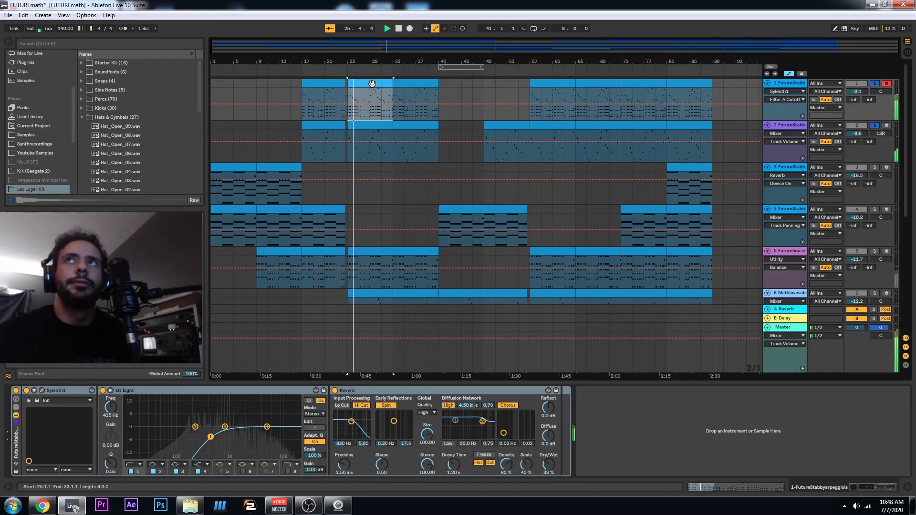
left_click(779, 124)
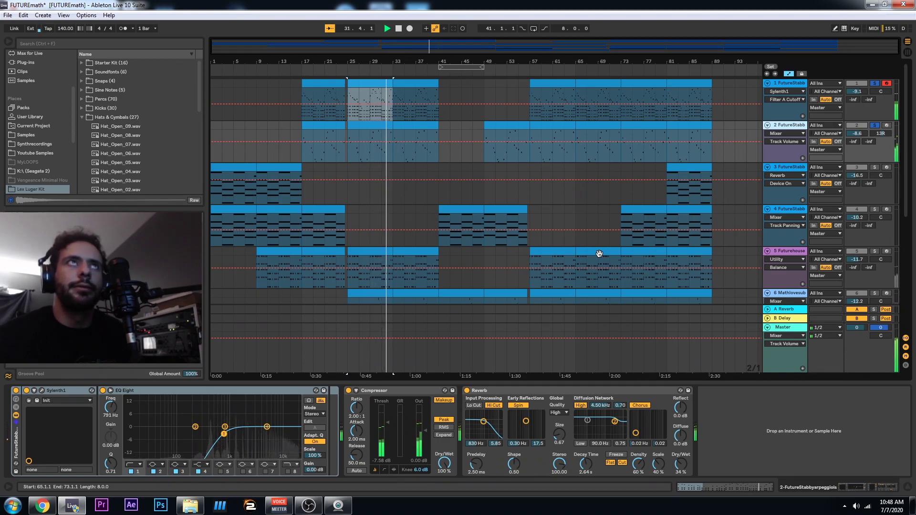
key("space")
- Unsolo and disarm track 1, arm track 2, and play track 2 alone from bar 25
left_click(877, 83)
left_click(886, 84)
left_click(887, 126)
key("space")
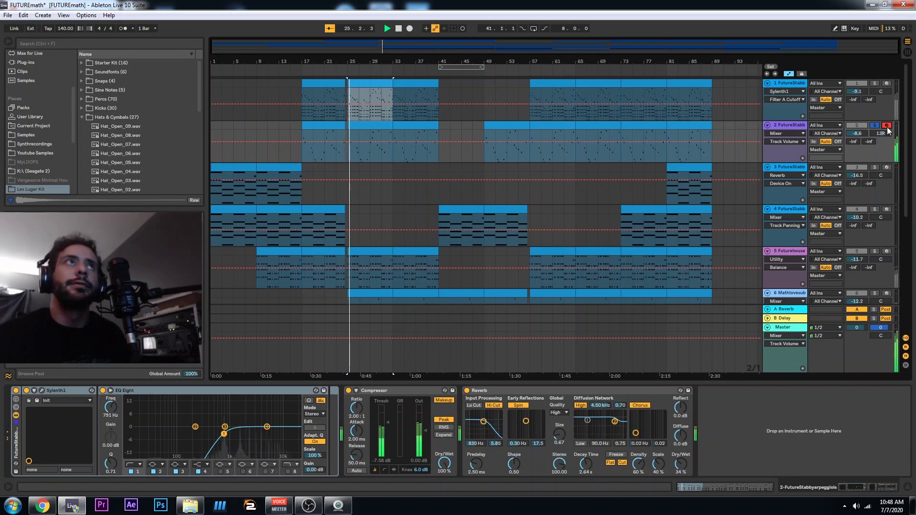
- Open track 2's clip at bar 25 and compare its notes with track 1's clip at the same bar
double_click(369, 127)
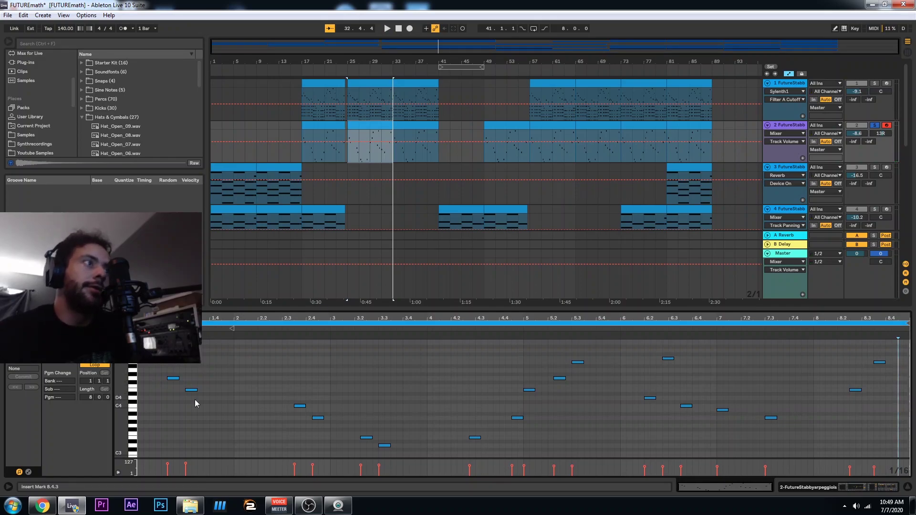
left_click(386, 87)
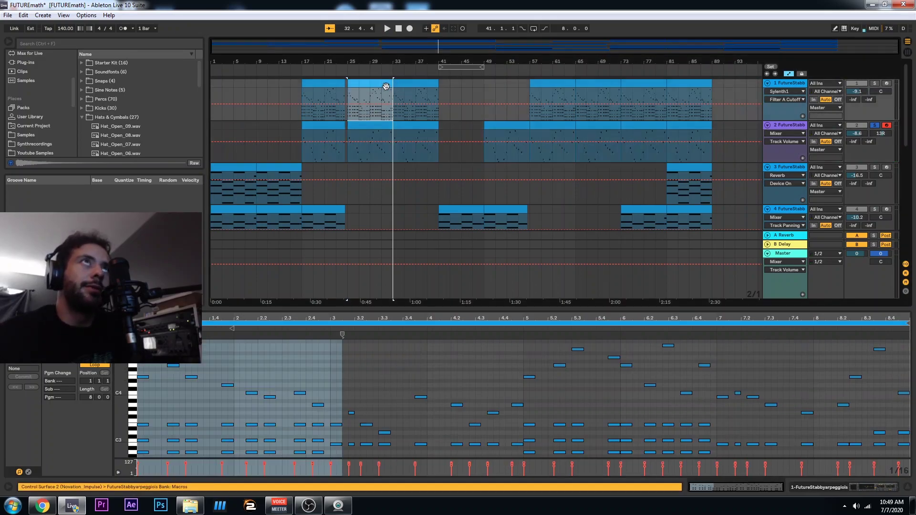
left_click(368, 136)
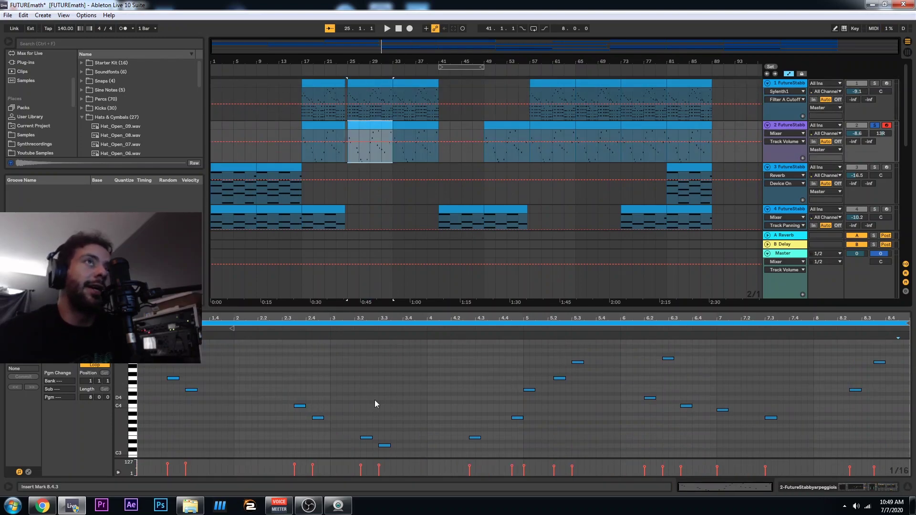
- Open track 2's Sylenth1 editor, compare the sound settings with track 1's, and close the plug-in window
left_click(794, 125)
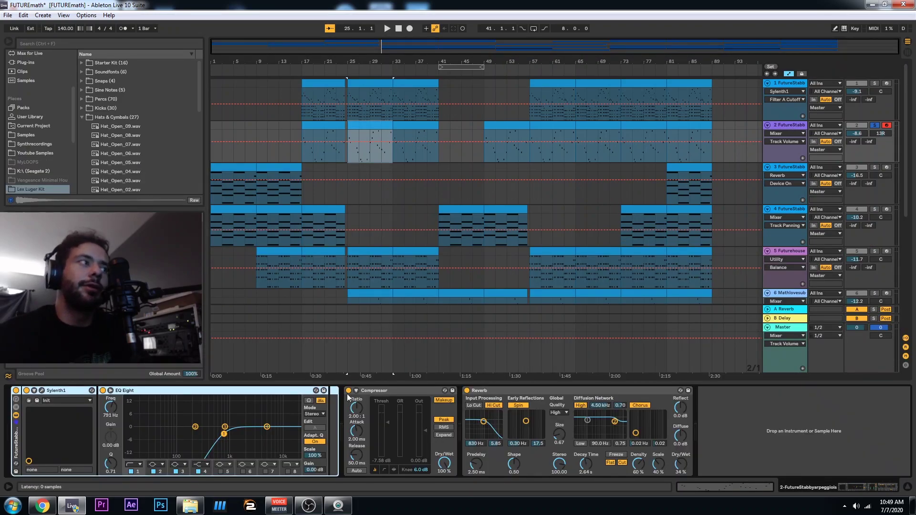
left_click(42, 391)
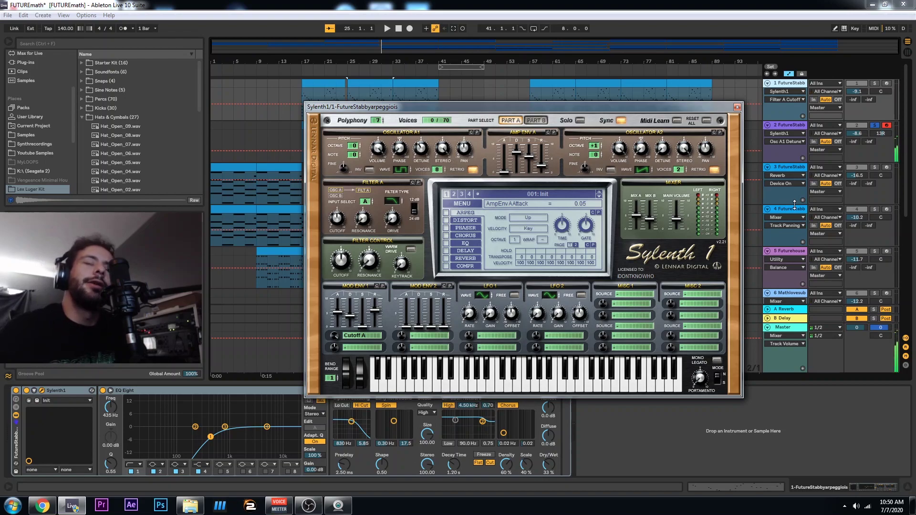
left_click(737, 107)
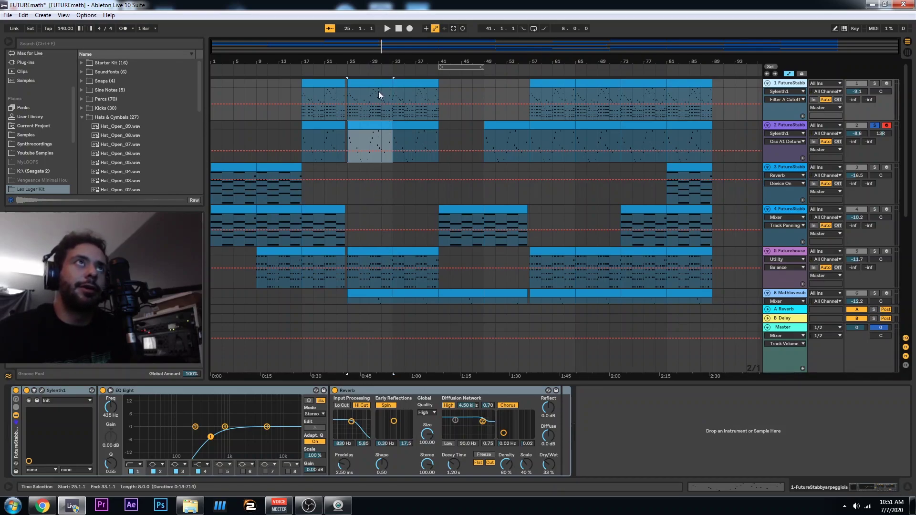
- Play the arrangement from bar 25 and unsolo track 2 to hear all tracks together
scroll(374, 208, "down", 1)
scroll(379, 239, "down", 2)
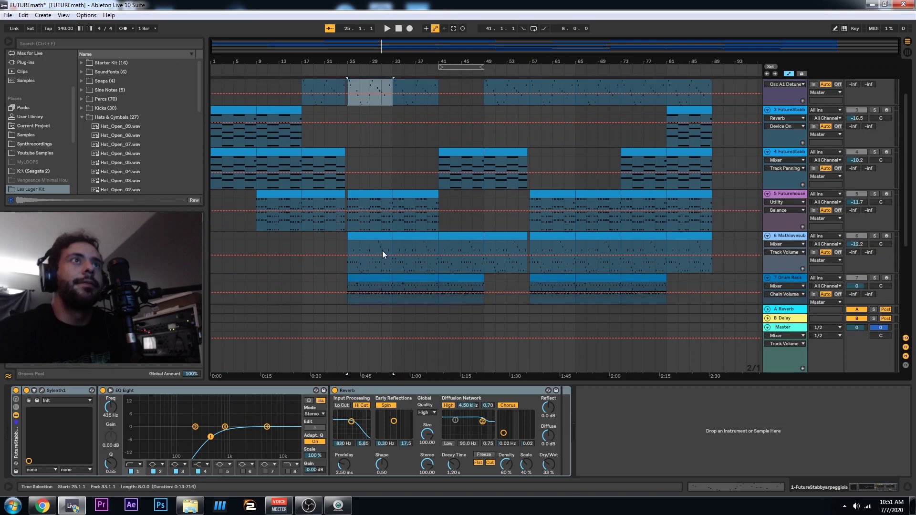
scroll(378, 173, "up", 1)
scroll(381, 177, "up", 1)
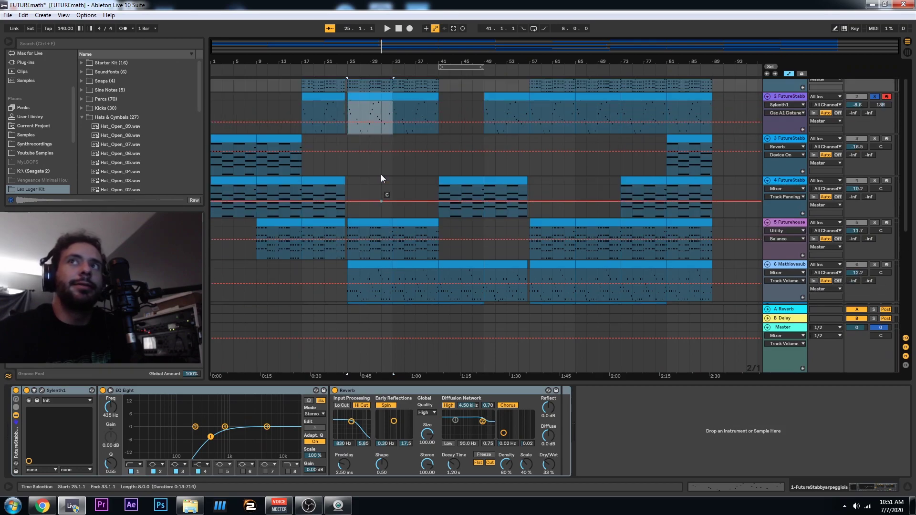
scroll(380, 173, "up", 1)
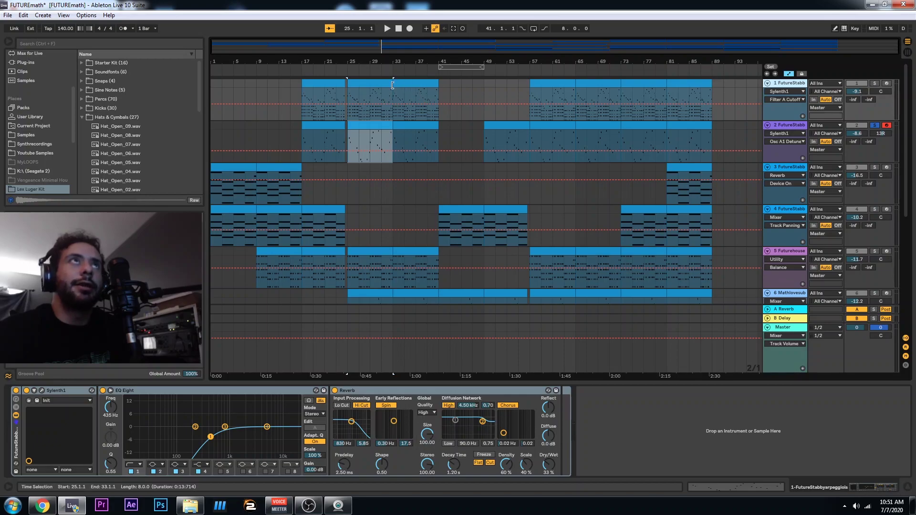
left_click(386, 28)
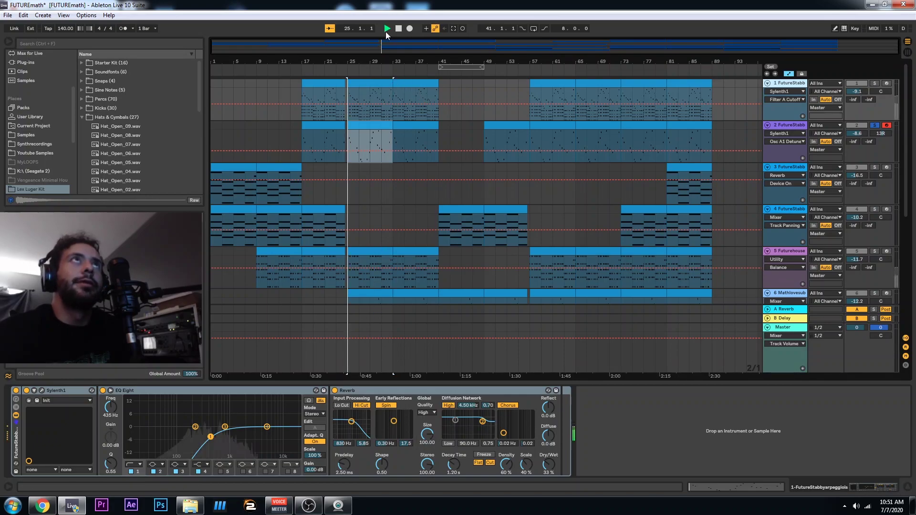
left_click(876, 126)
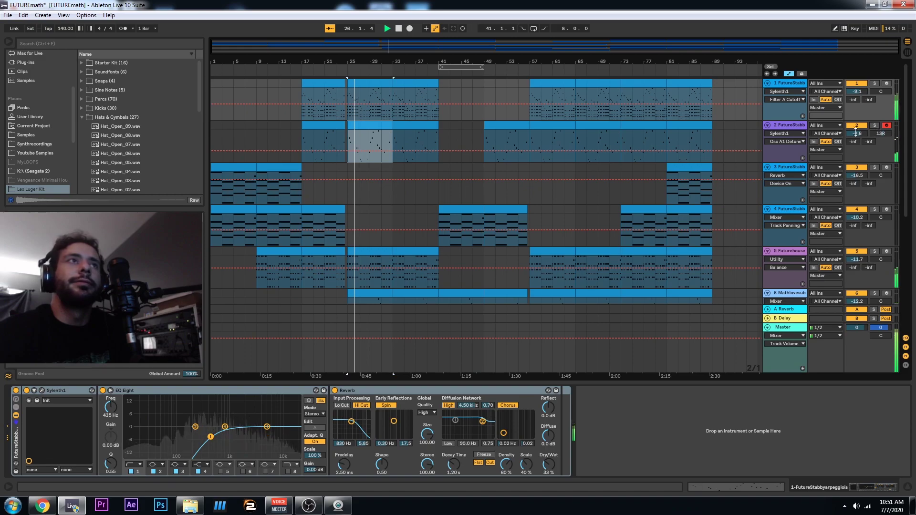
- Mute the Drum Rack and the sub bass on track 6 to hear the arrangement without them
scroll(729, 239, "down", 3)
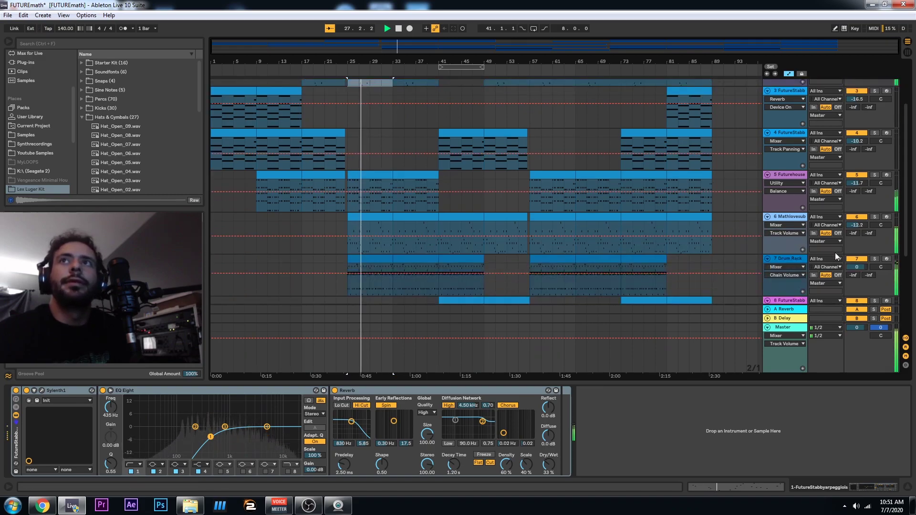
left_click(859, 259)
left_click(858, 217)
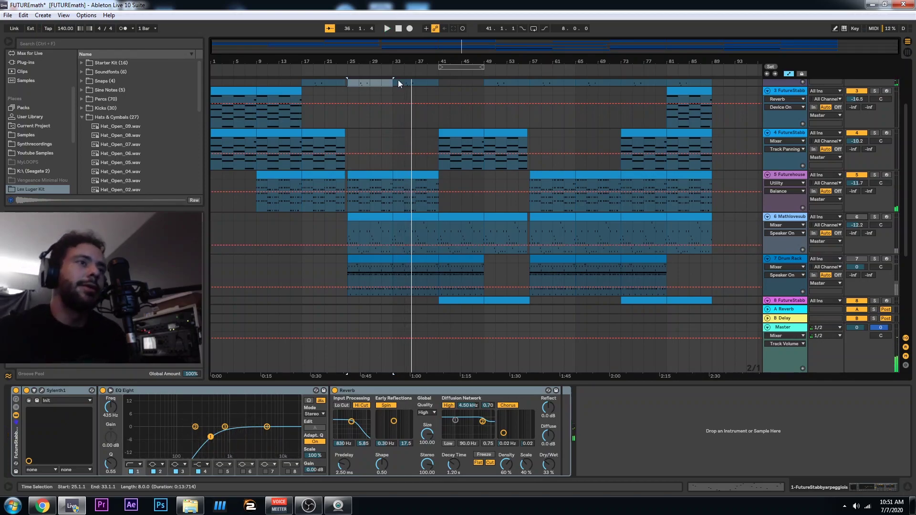
- Disarm track 2 and unmute the sub bass on track 6 and the Drum Rack on track 7
scroll(438, 135, "up", 5)
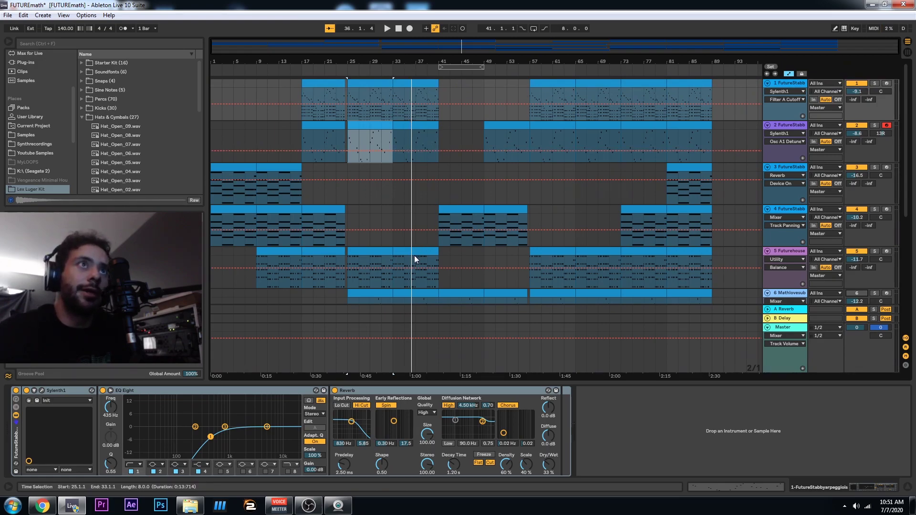
scroll(414, 259, "down", 3)
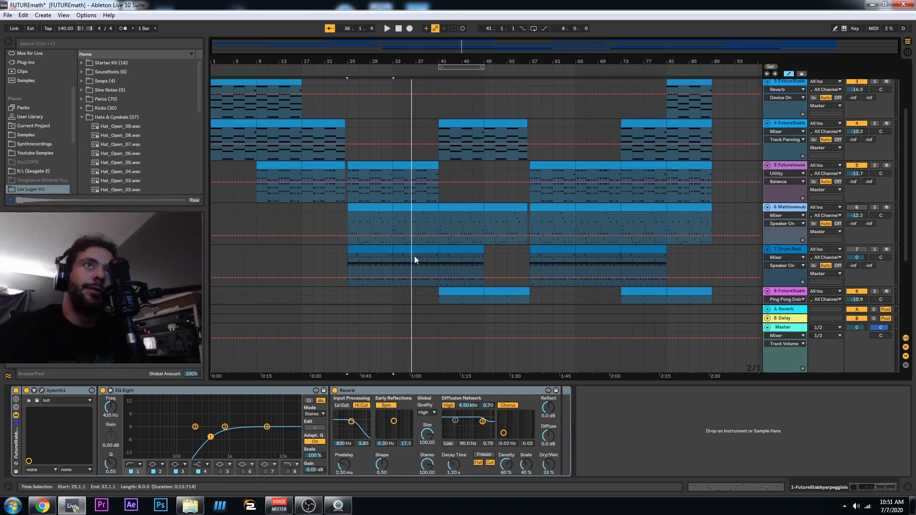
scroll(414, 256, "down", 2)
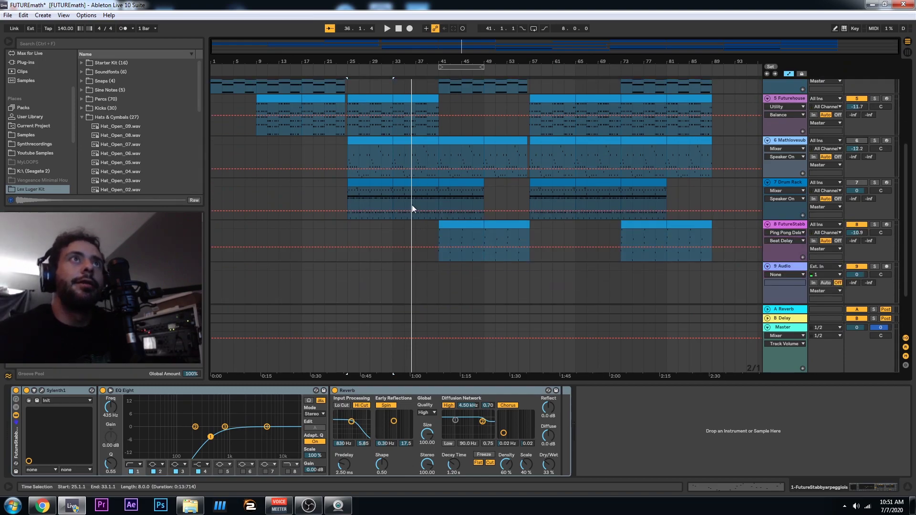
scroll(433, 200, "up", 5)
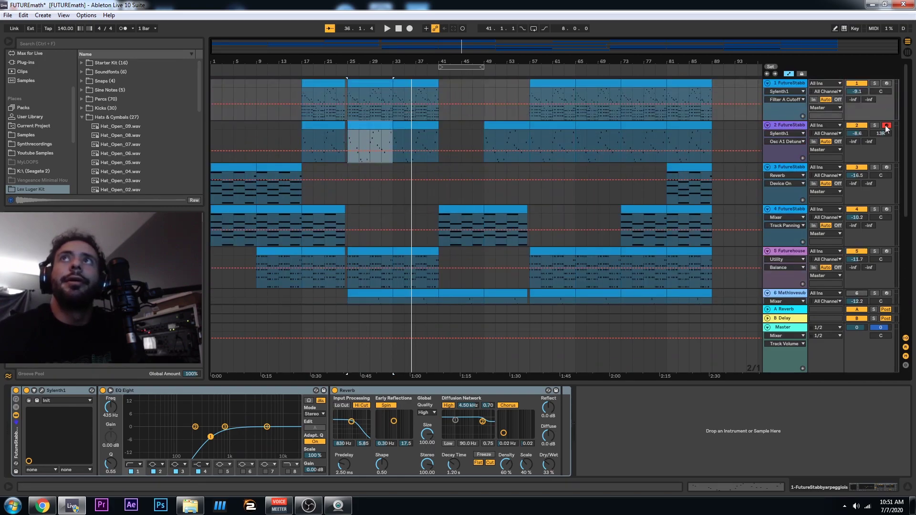
scroll(501, 172, "down", 2)
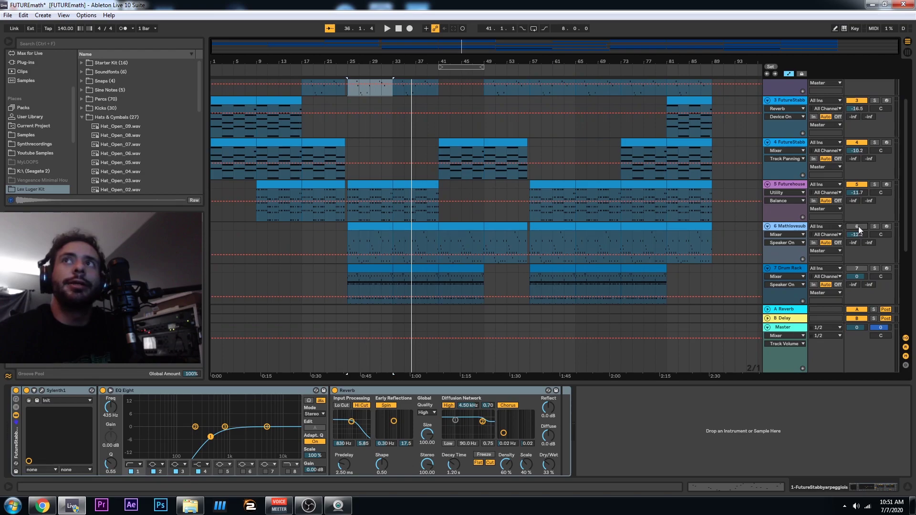
left_click(857, 268)
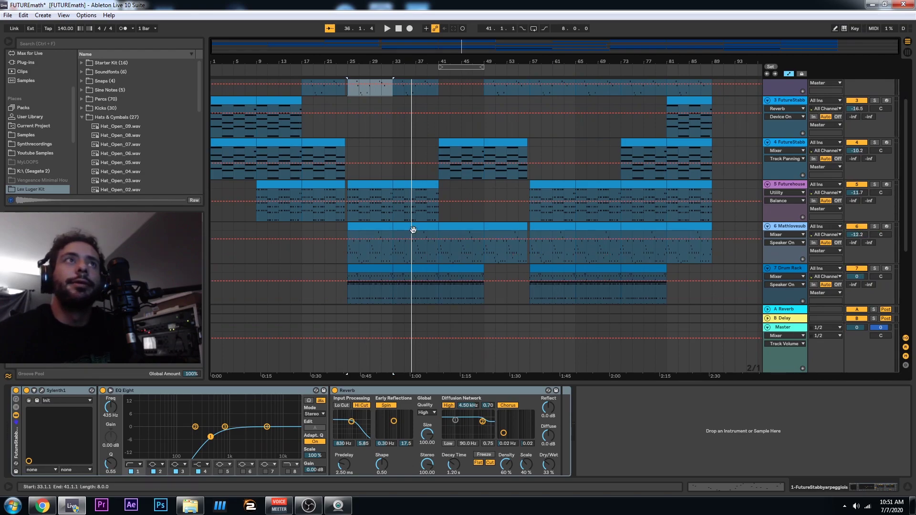
- Select track 6's sub bass clip at bar 25, play from there, and solo the track
left_click(368, 226)
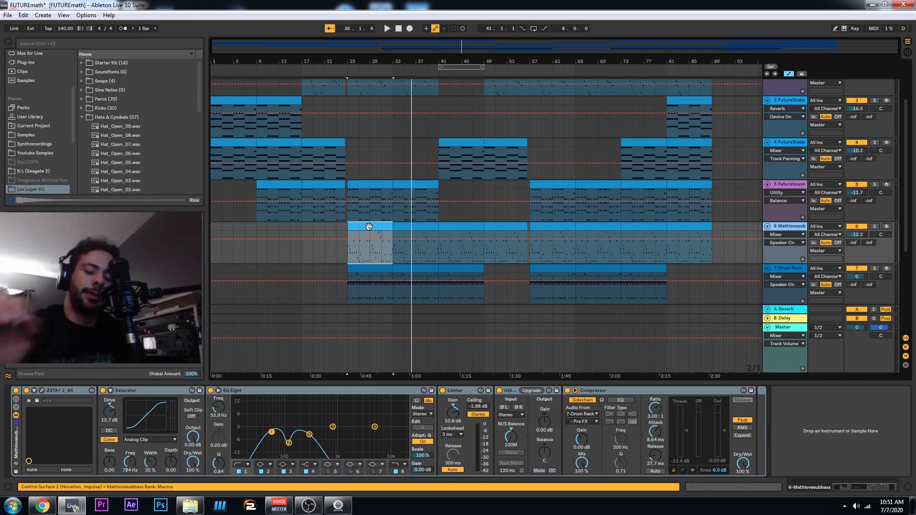
key("space")
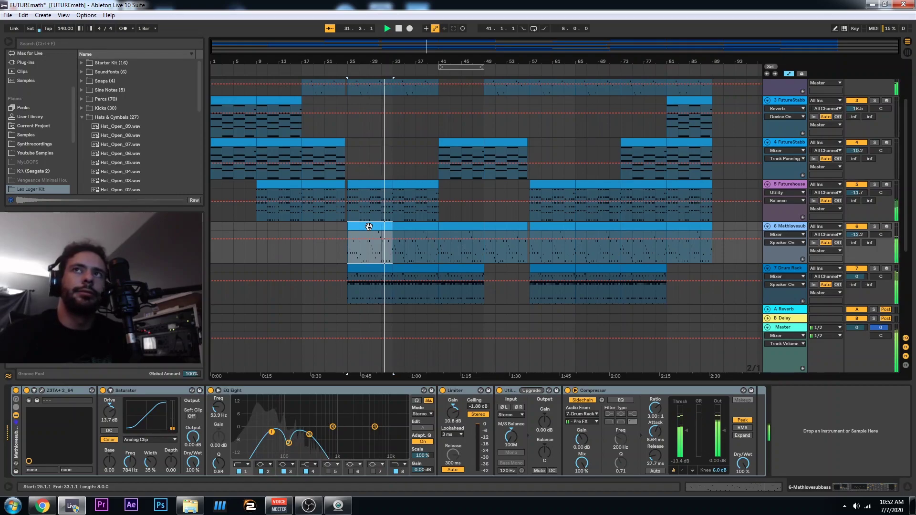
left_click(874, 227)
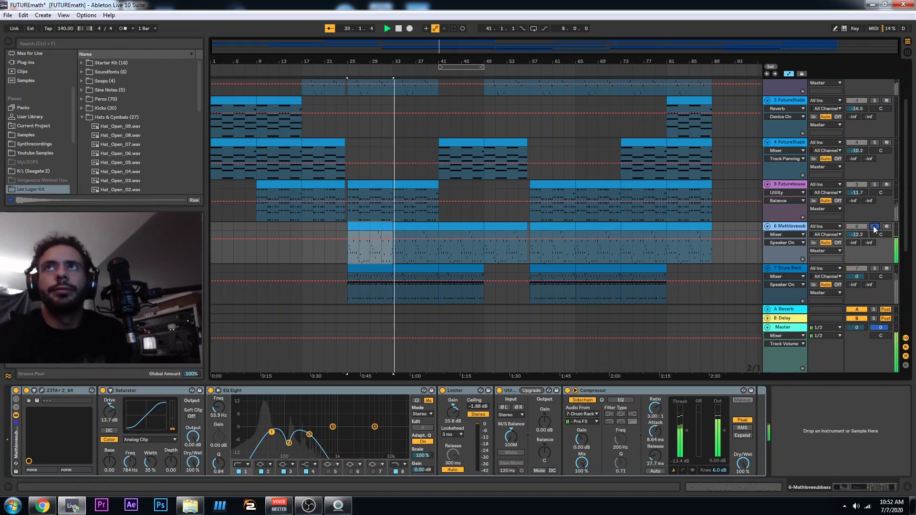
- Open track 6's bass clip at bar 33, examine its notes, and compare them with track 5's piano chords at bar 25
double_click(413, 230)
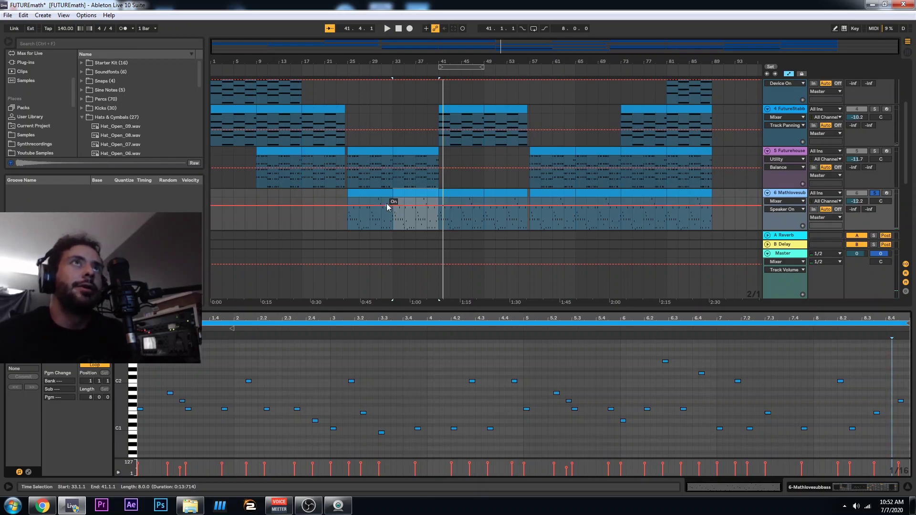
scroll(382, 204, "up", 3)
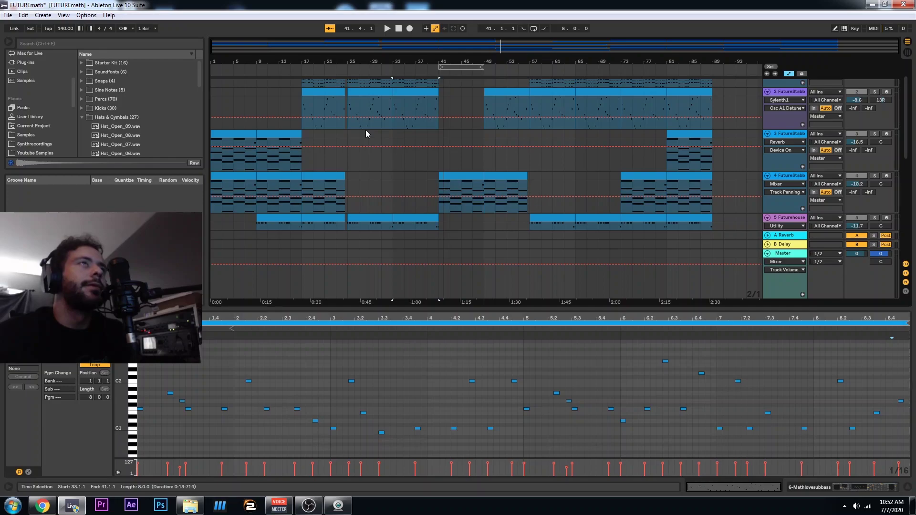
scroll(401, 215, "down", 5)
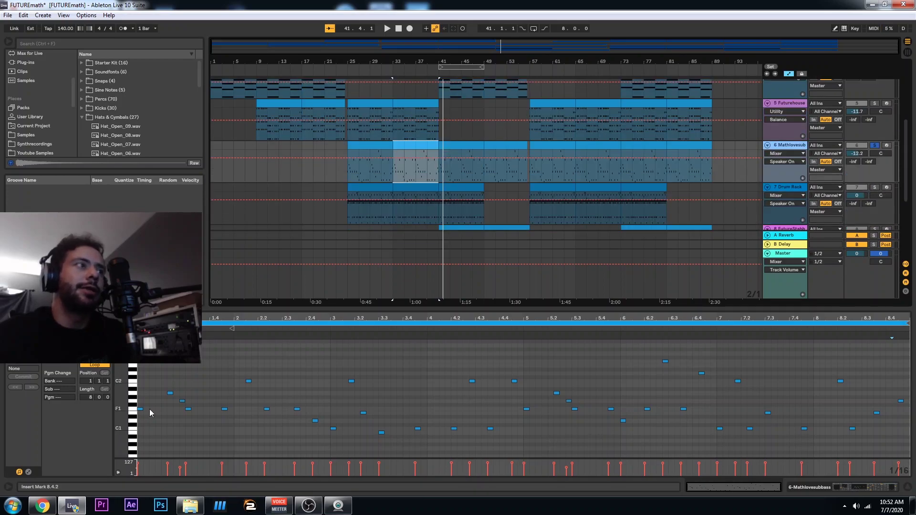
scroll(385, 202, "down", 1)
scroll(376, 181, "up", 1)
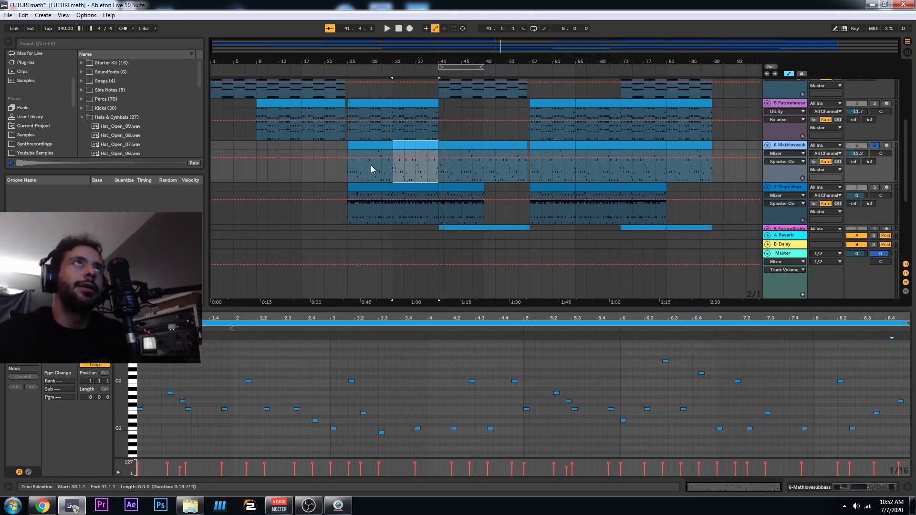
left_click(371, 104)
scroll(181, 430, "down", 3)
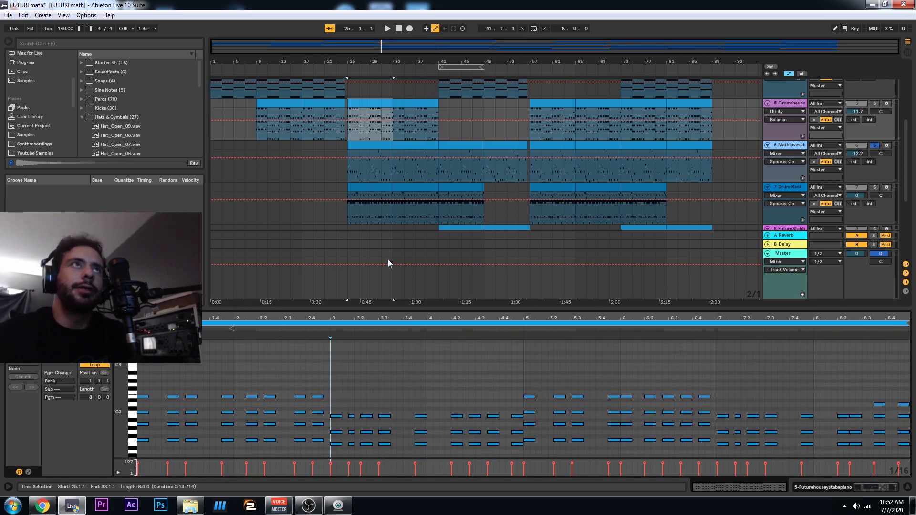
- Examine the notes of track 6's sub bass clip at bar 25 and inspect the track's Z3TA+ 2 synth settings
left_click(368, 145)
scroll(202, 424, "down", 3)
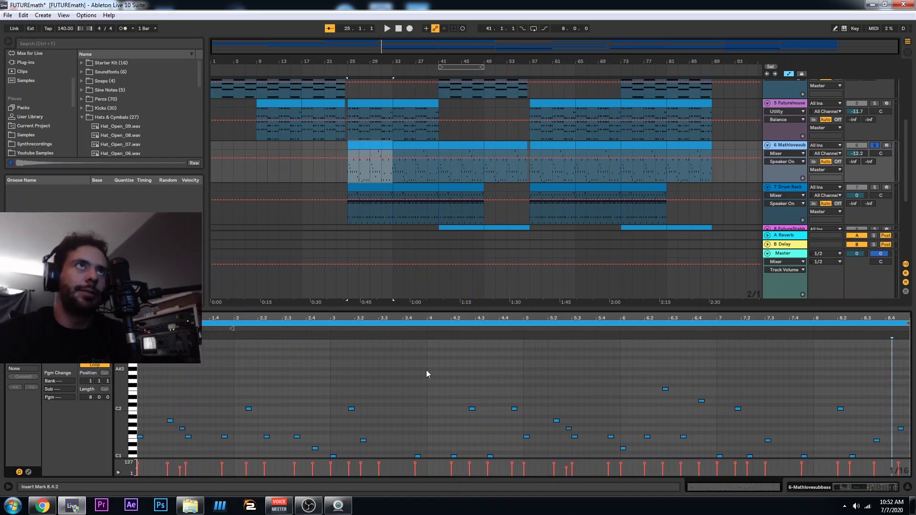
scroll(349, 445, "down", 2)
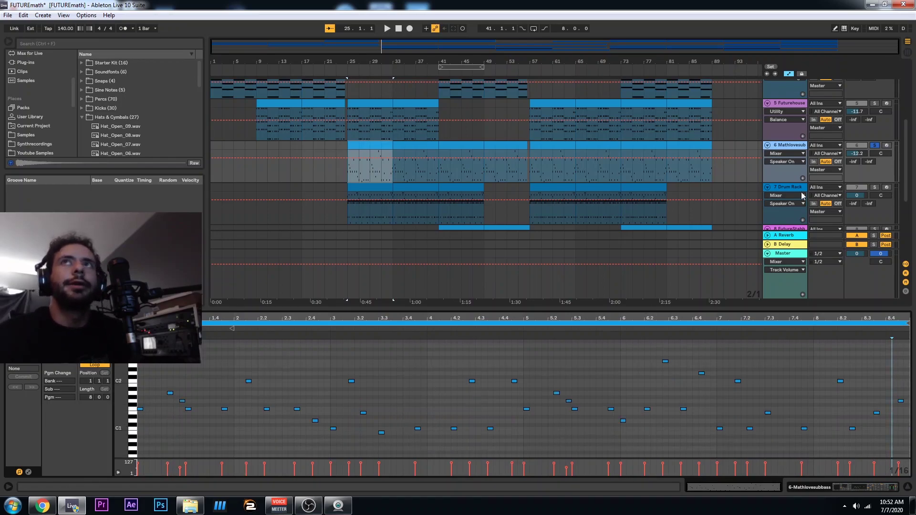
left_click(796, 148)
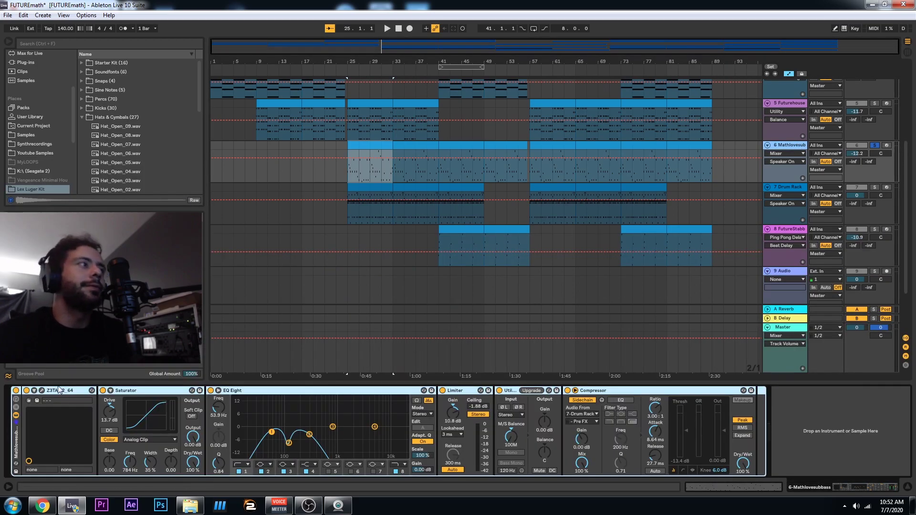
left_click(42, 392)
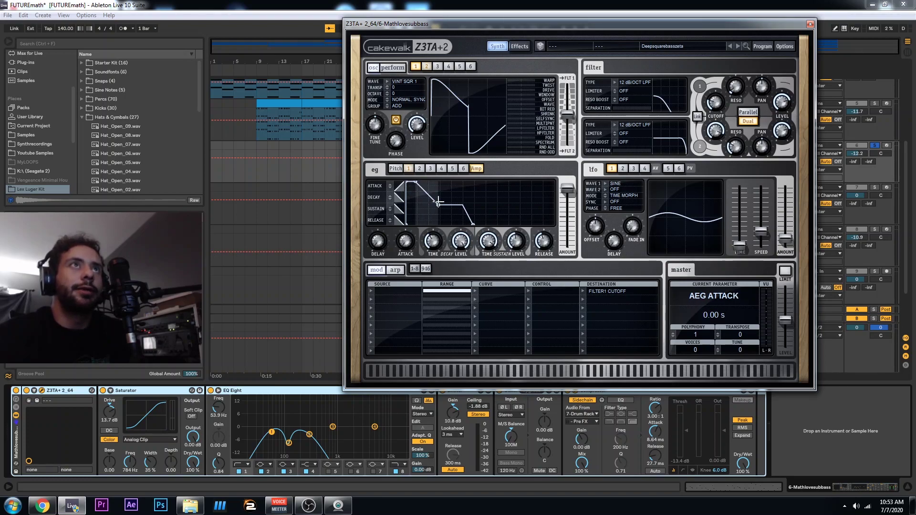
left_click(810, 24)
- Reopen track 6's clip at bar 25 and play a short part of the soloed sub bass
double_click(371, 145)
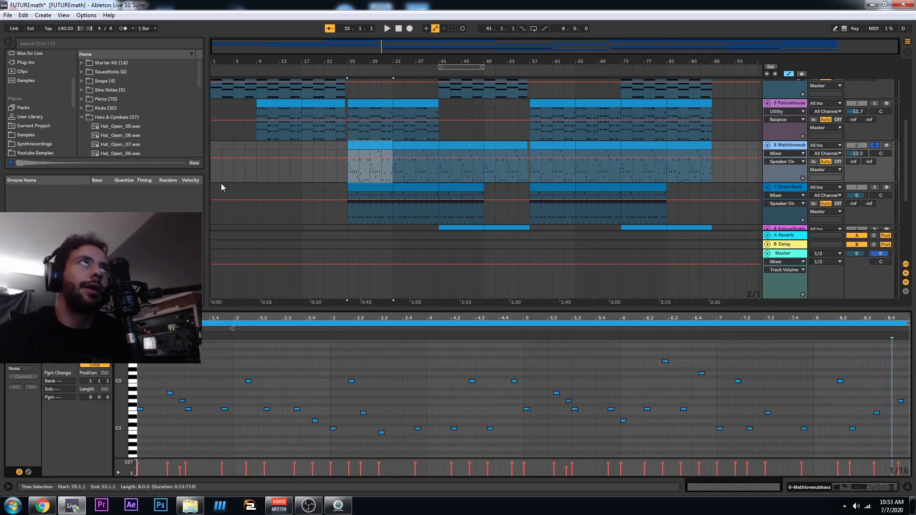
left_click(389, 28)
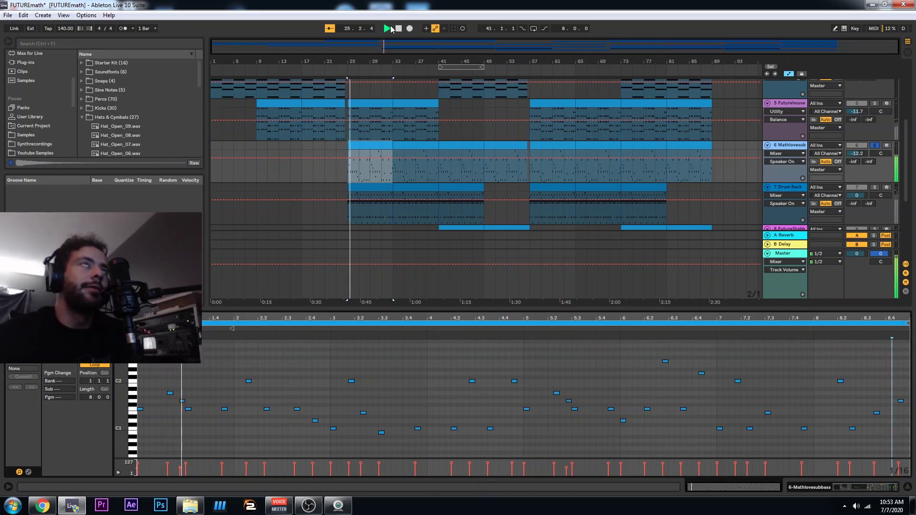
left_click(399, 29)
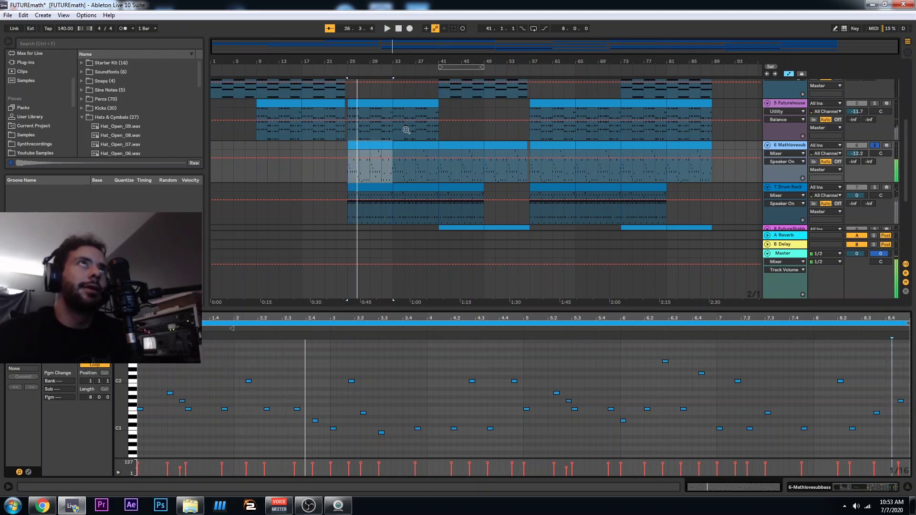
- Arm track 6 and examine envelope 1 and its amount in the Z3TA+ 2 synth while playing the bass live
left_click(780, 145)
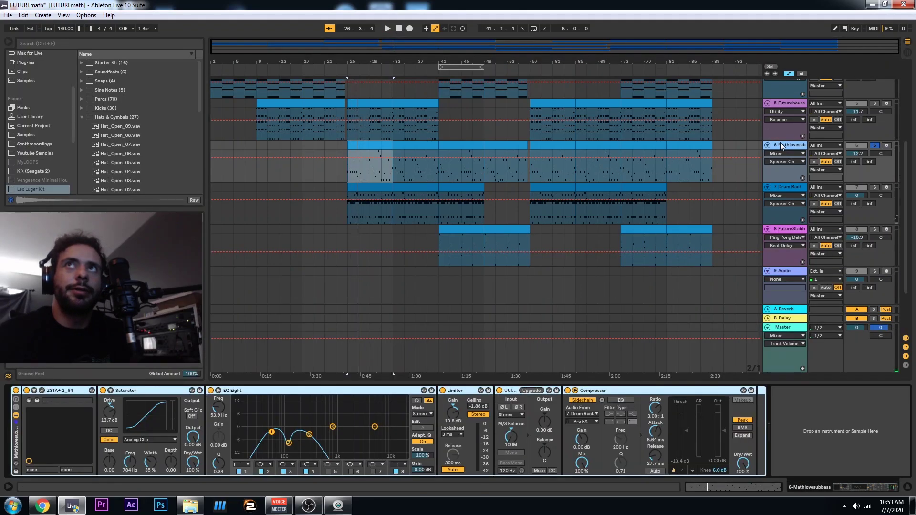
left_click(42, 391)
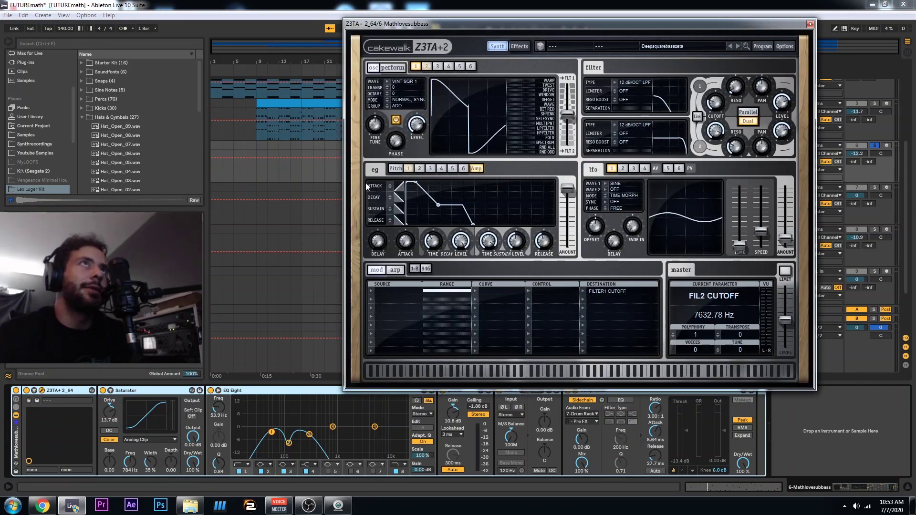
left_click(886, 147)
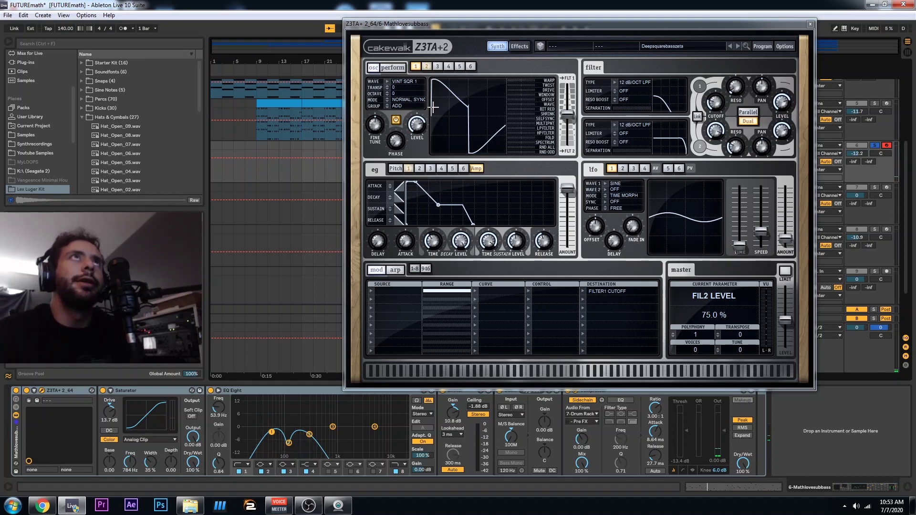
left_click(408, 169)
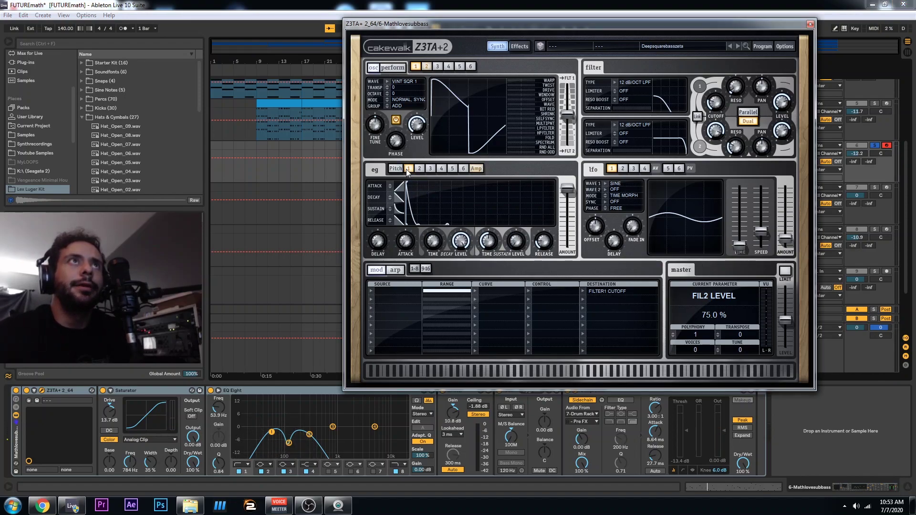
left_click(566, 190)
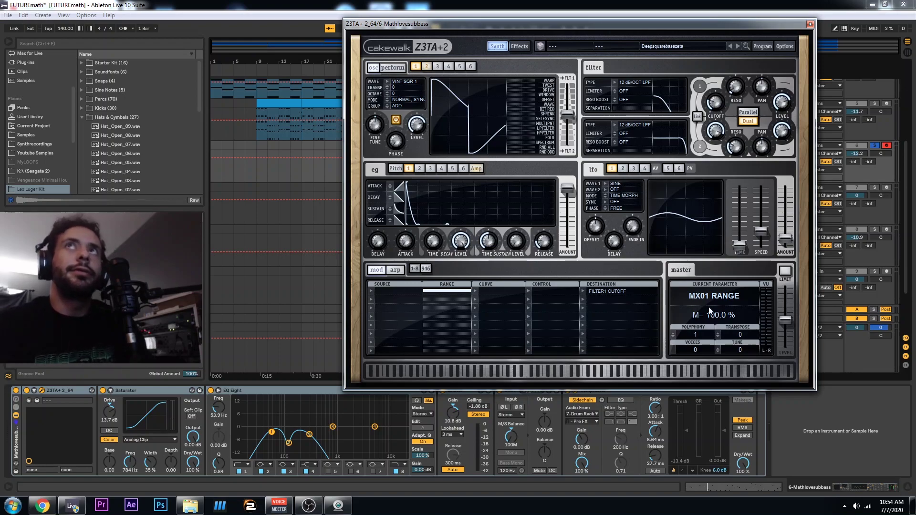
left_click(810, 24)
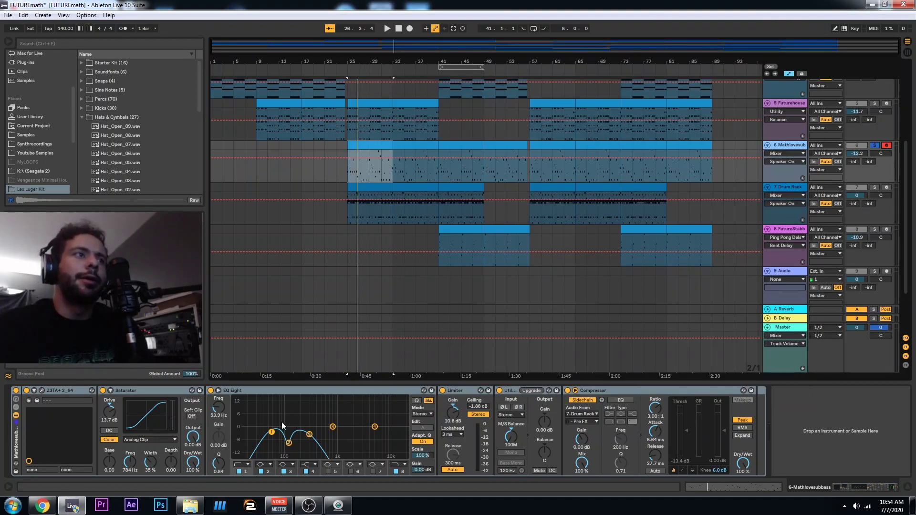
- Compare the sub bass with the Saturator bypassed and enabled, and set its Drive to 15.4 dB
left_click(103, 391)
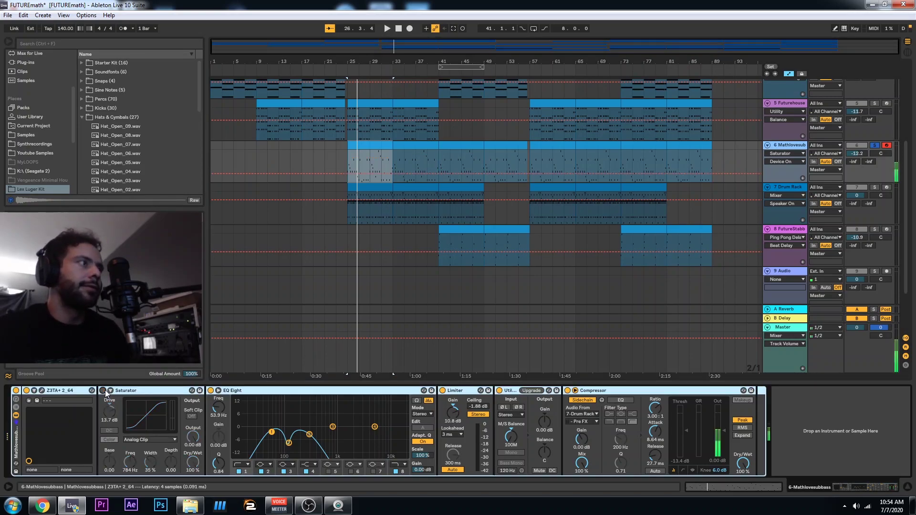
left_click(102, 390)
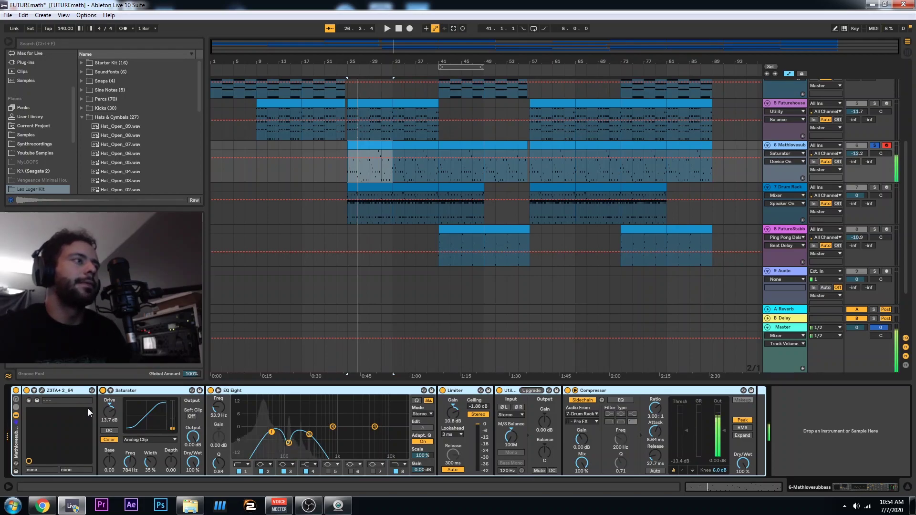
mouse_move(111, 407)
left_mouse_down()
mouse_move(110, 439)
mouse_move(110, 404)
left_mouse_up()
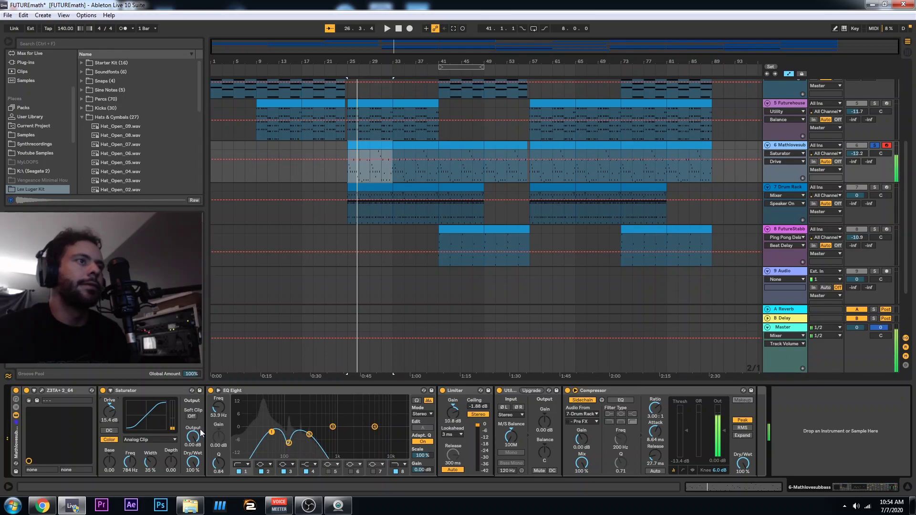
- Bypass and re-enable the EQ Eight and the Limiter on track 6 to compare their effect on the bass
left_click(211, 390)
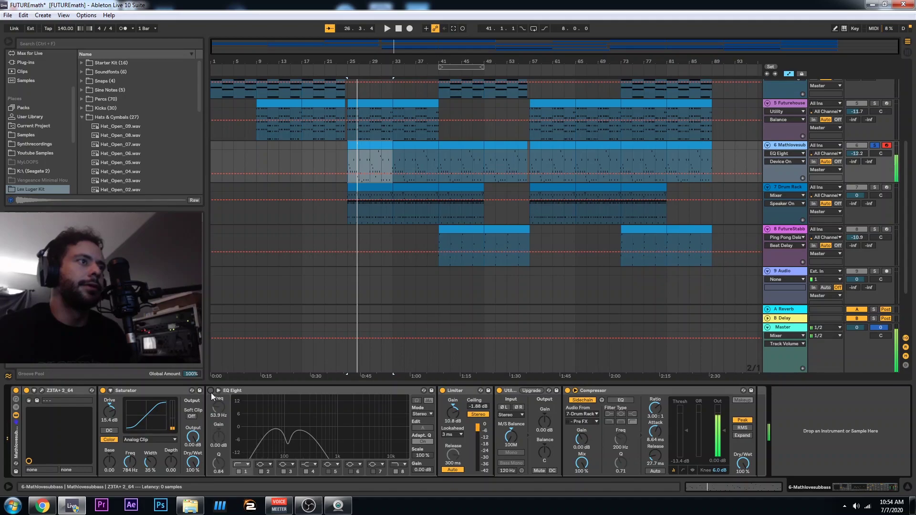
left_click(211, 391)
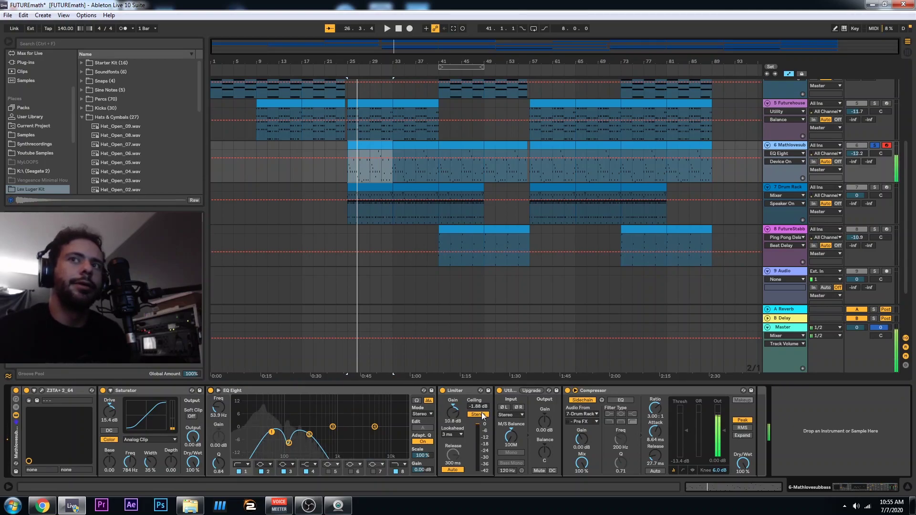
left_click(443, 391)
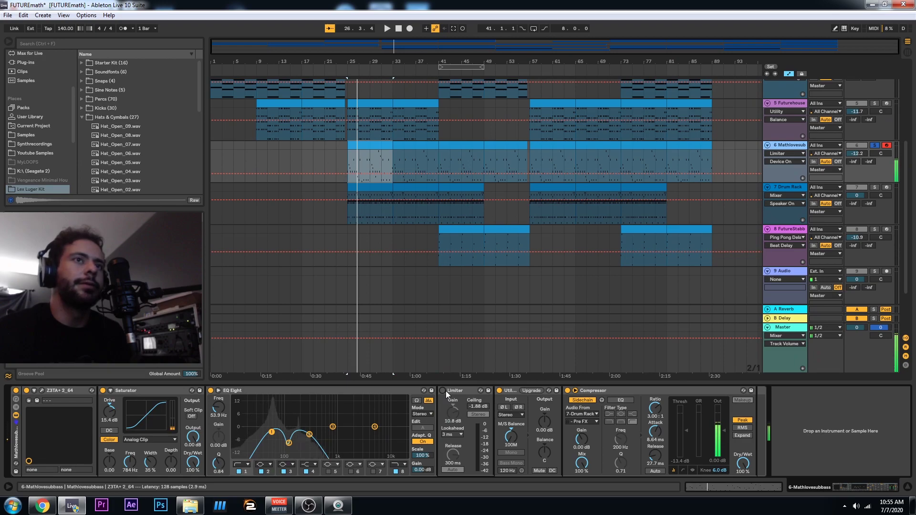
left_click(443, 390)
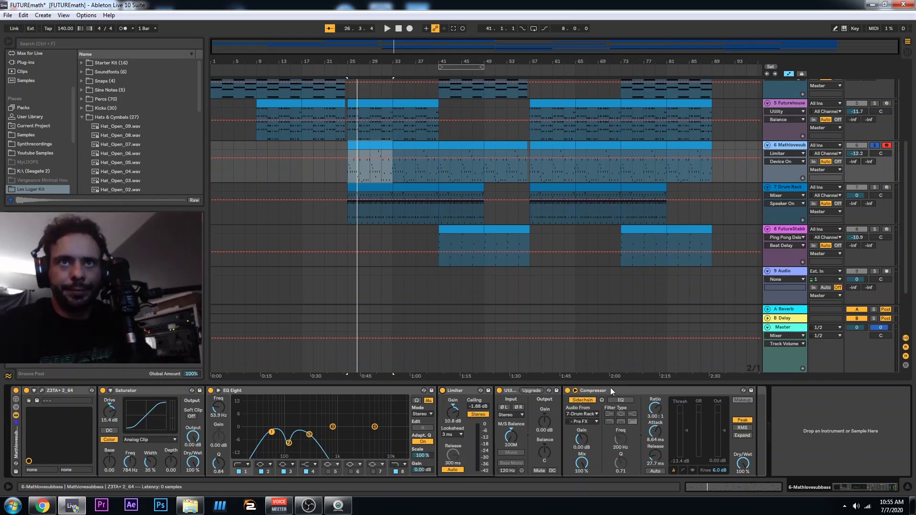
- Switch the solo from track 6 to the Drum Rack on track 7 and play its opened clip from bar 25
left_click(875, 146)
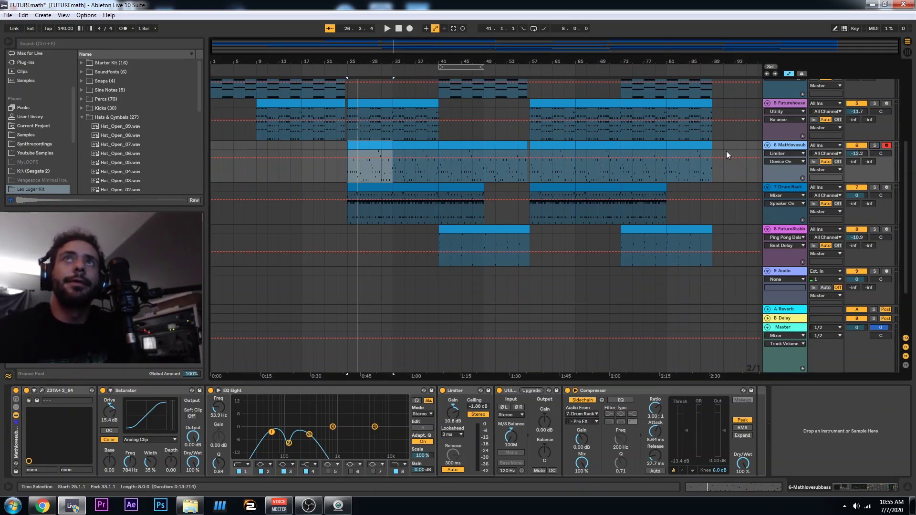
left_click(373, 186)
left_click(874, 187)
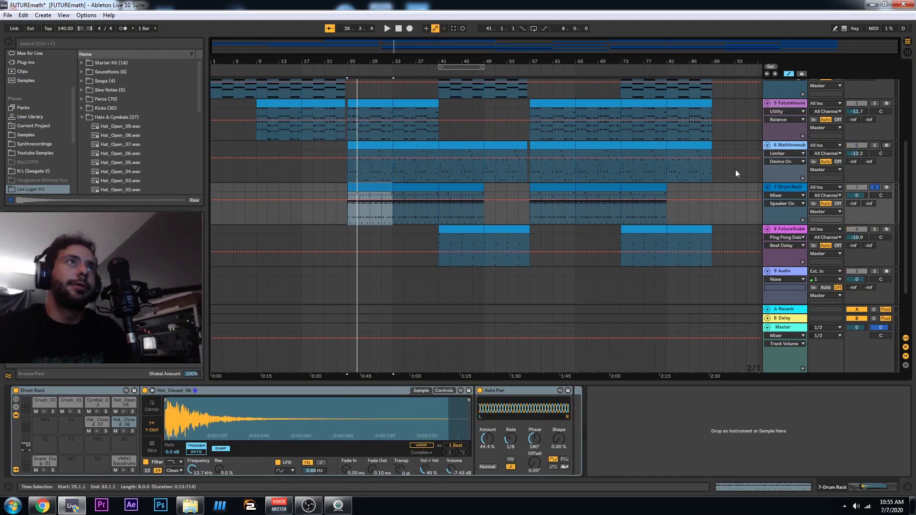
double_click(376, 187)
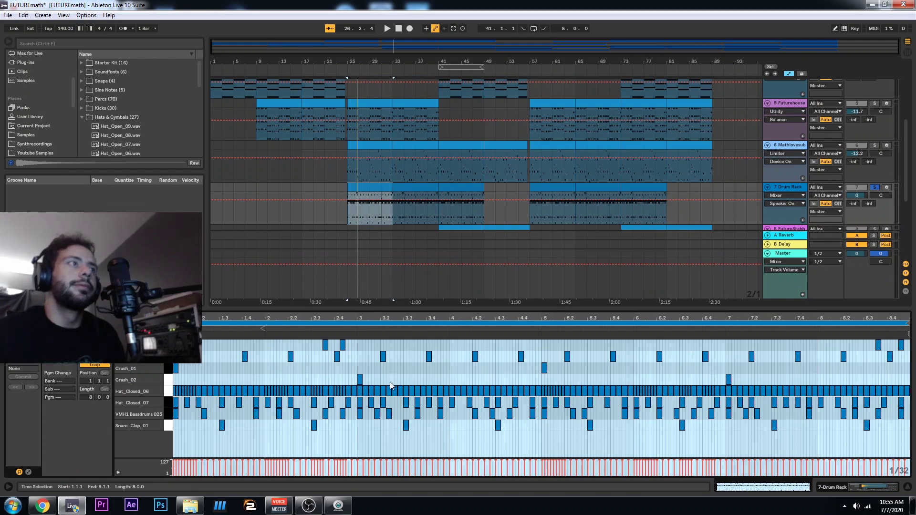
key("space")
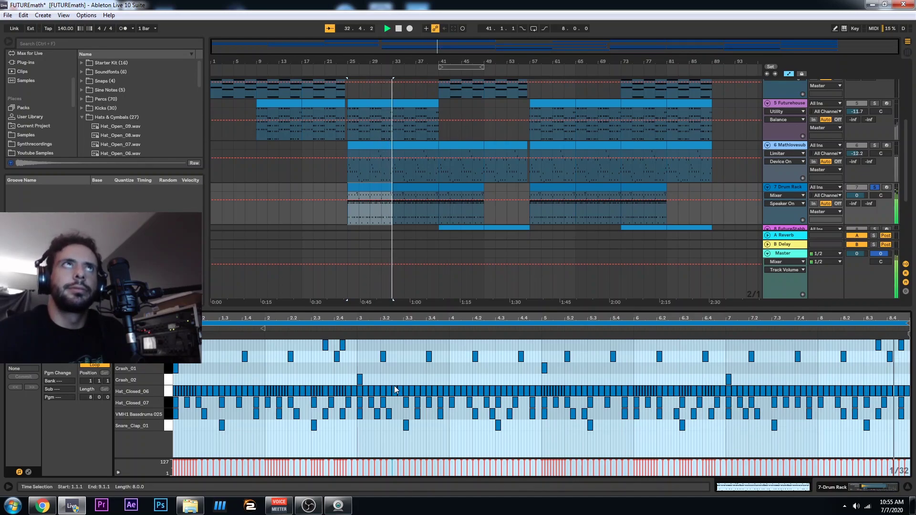
- Compare the soloed drums with the sub bass added and removed, and with track 5's piano chords soloed alongside
left_click(876, 145)
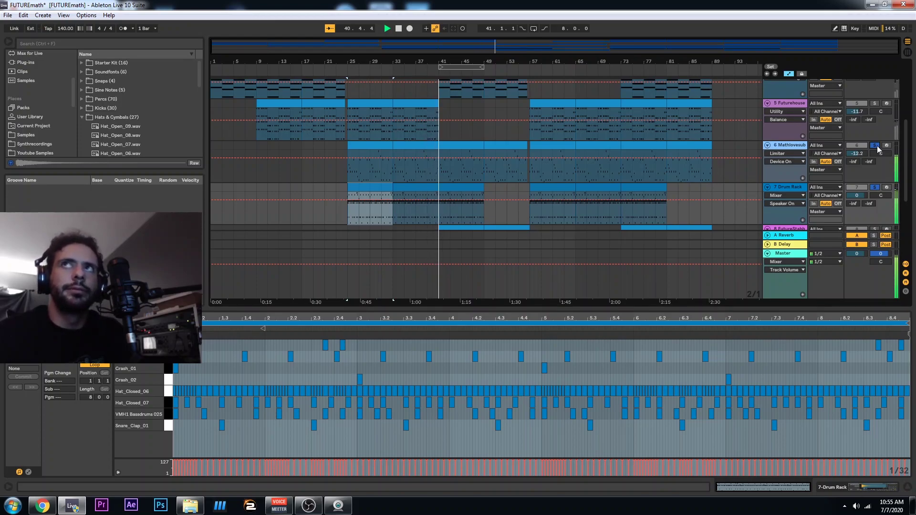
left_click(875, 145)
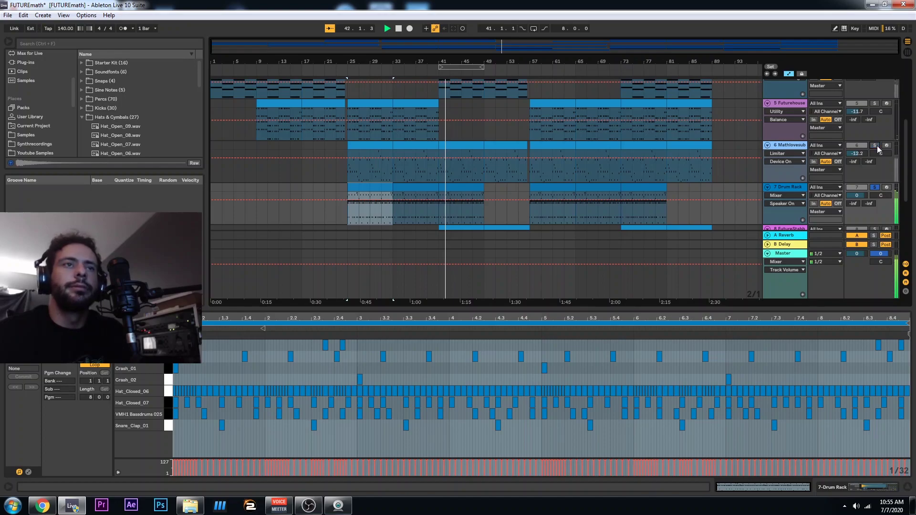
key("space")
left_click(196, 392)
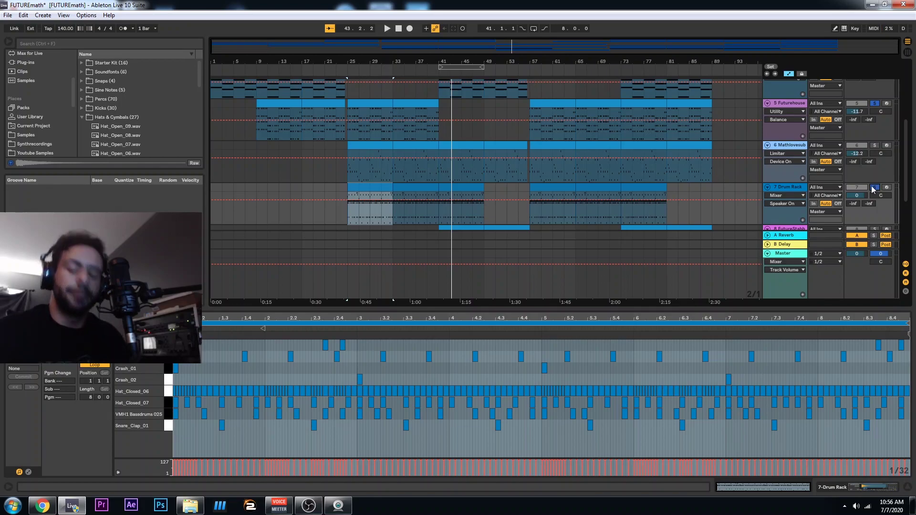
key("space")
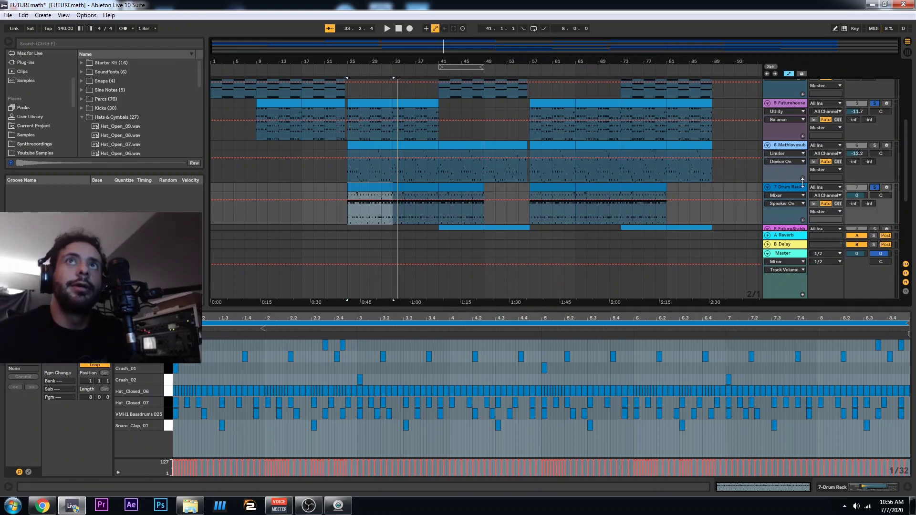
- Switch to Session View and show the devices of the Drum Rack's Snare_Clap_01 chain
scroll(799, 189, "down", 3)
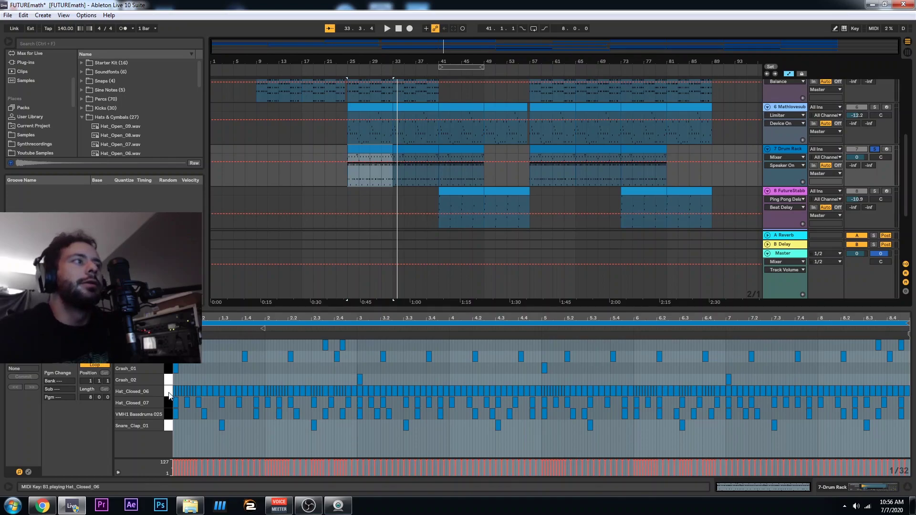
left_click(908, 52)
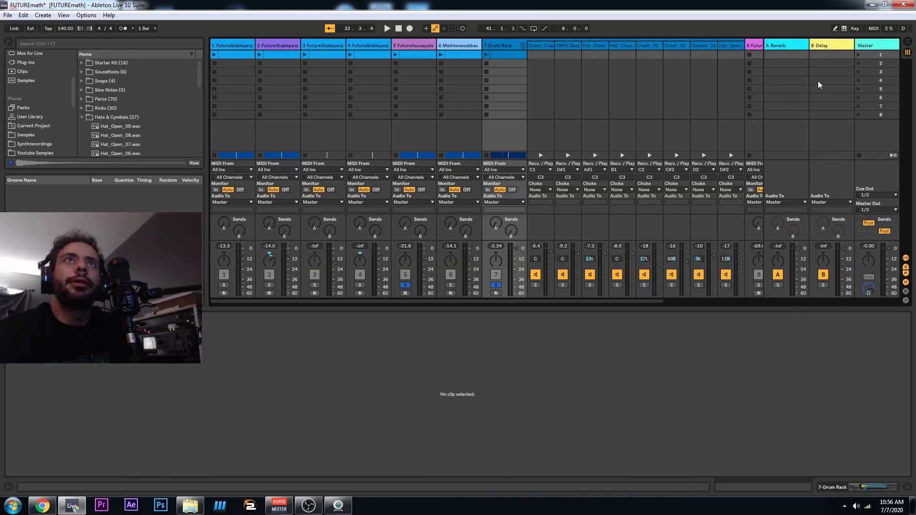
left_click(542, 46)
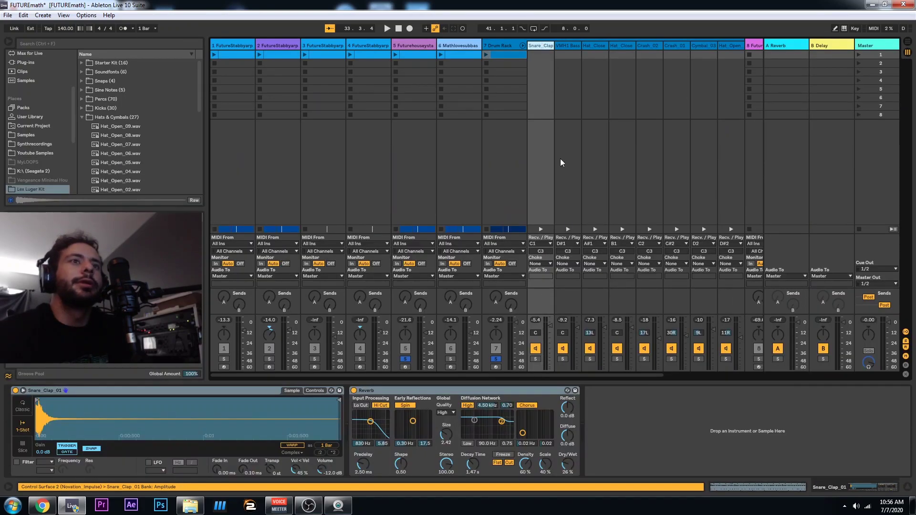
- Audition the Snare_Clap_01 and VMH1 Bassdrums 025 samples from their Drum Rack chains
left_click(540, 229)
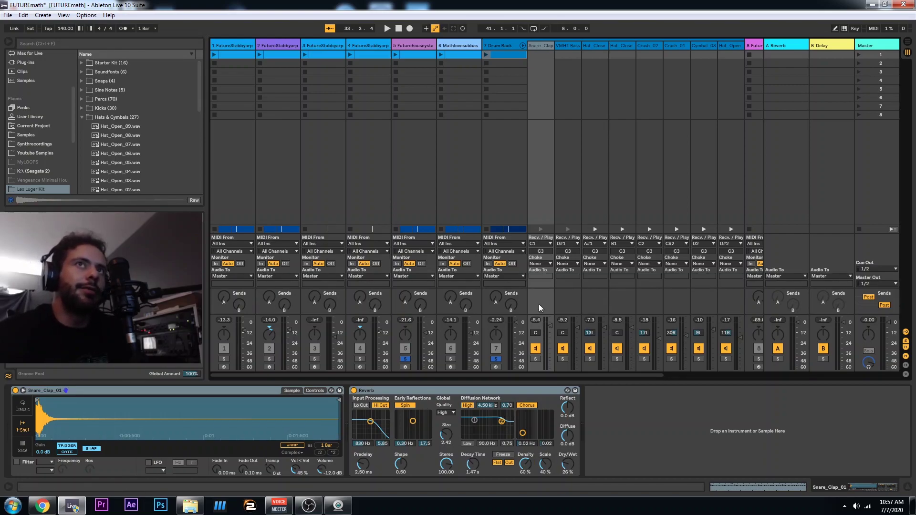
left_click(539, 228)
left_click(540, 228)
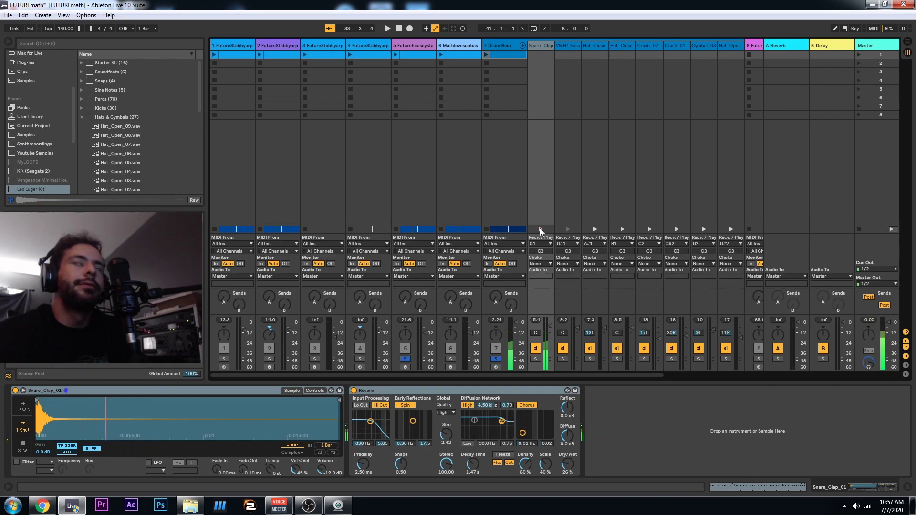
left_click(568, 230)
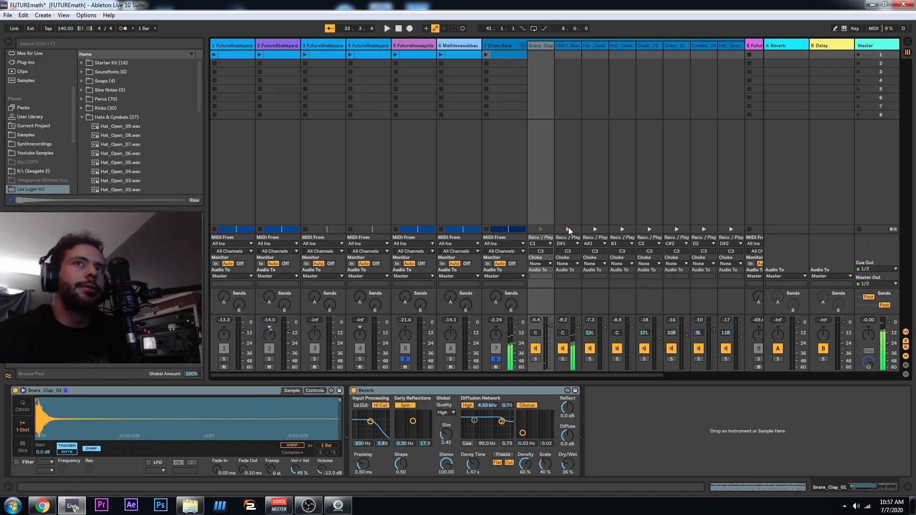
left_click(568, 229)
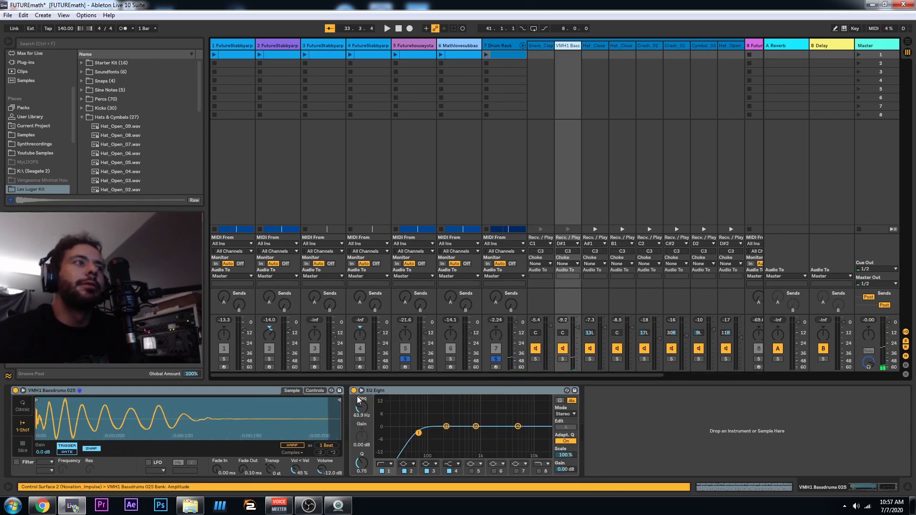
- Shorten the VMH1 Bassdrums 025 sample by moving its end point in to where the waveform fades out, auditioning the kick
left_click_drag(338, 400, 272, 414)
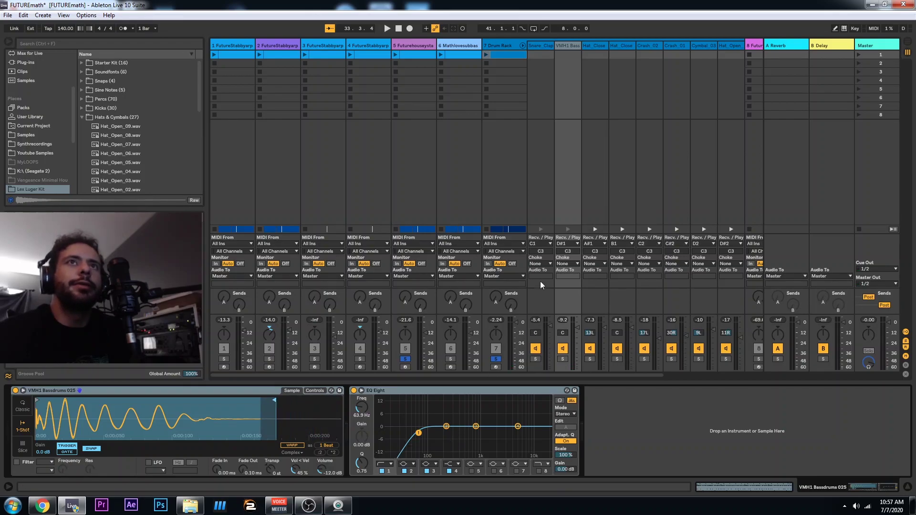
left_click(568, 229)
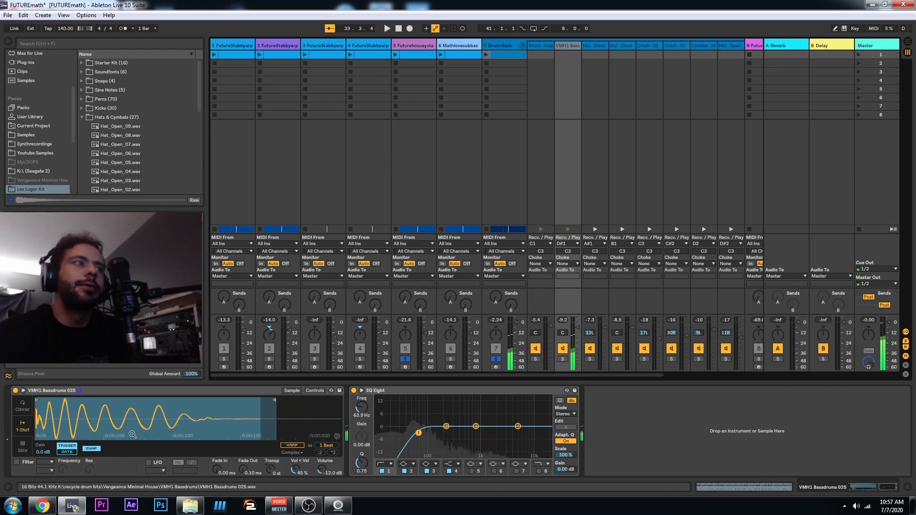
left_click_drag(274, 400, 208, 400)
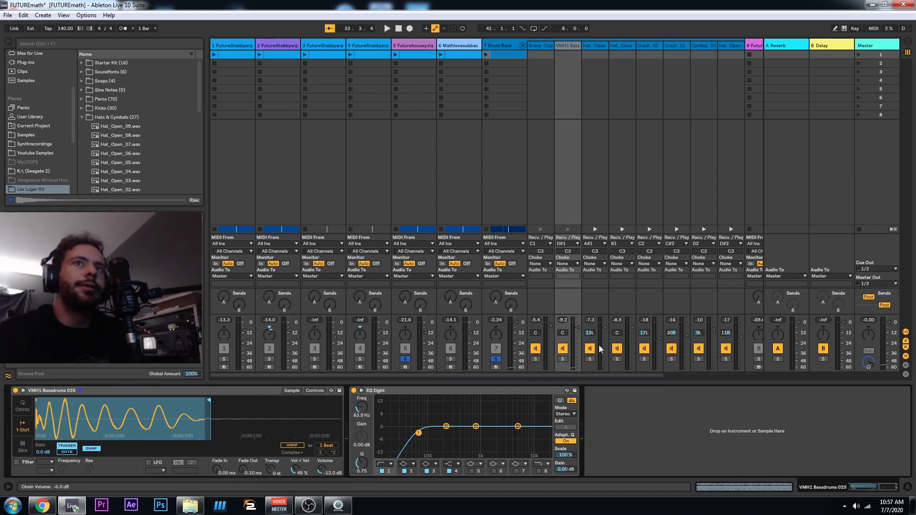
left_click(569, 230)
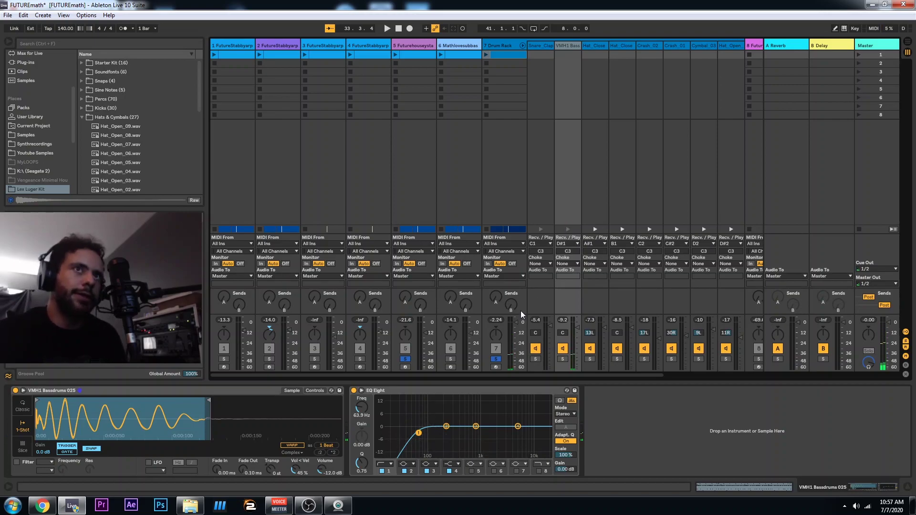
- Switch the solo from the track 5 piano chords to the track 6 sub bass and play it with the drums from bar 25
key("space")
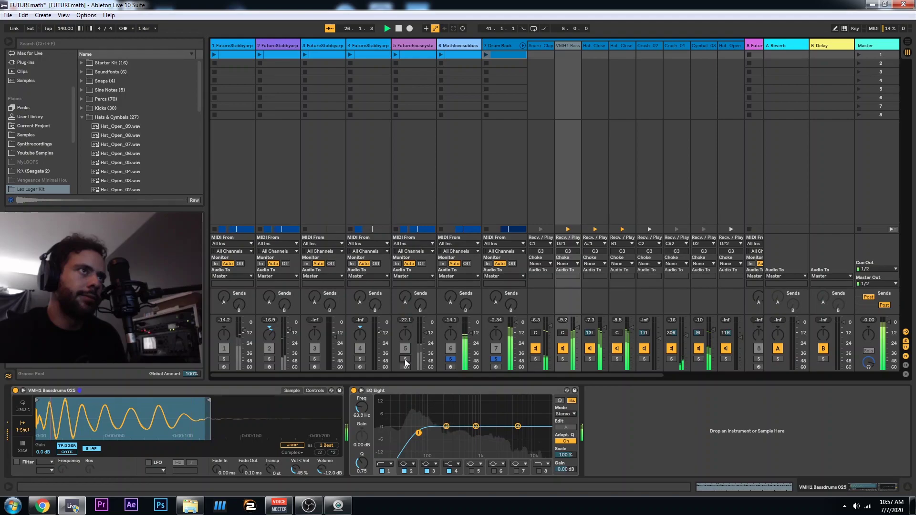
key("space")
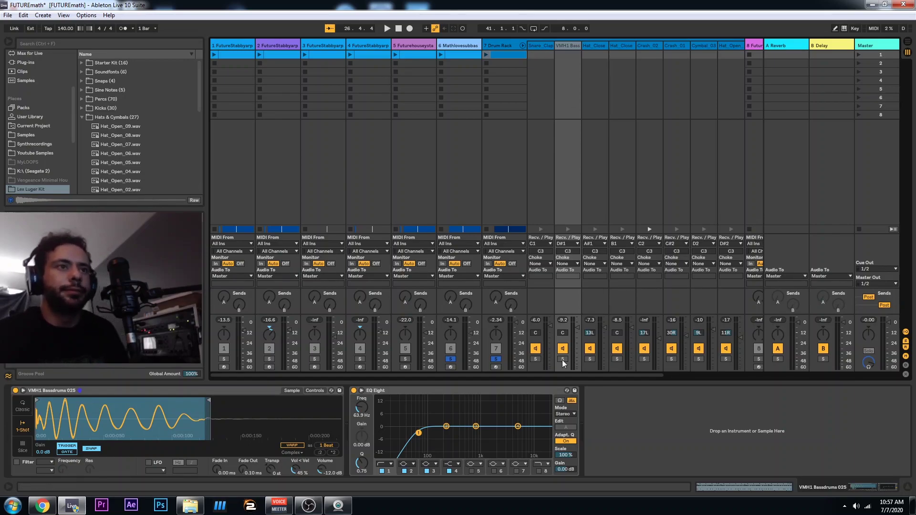
key("space")
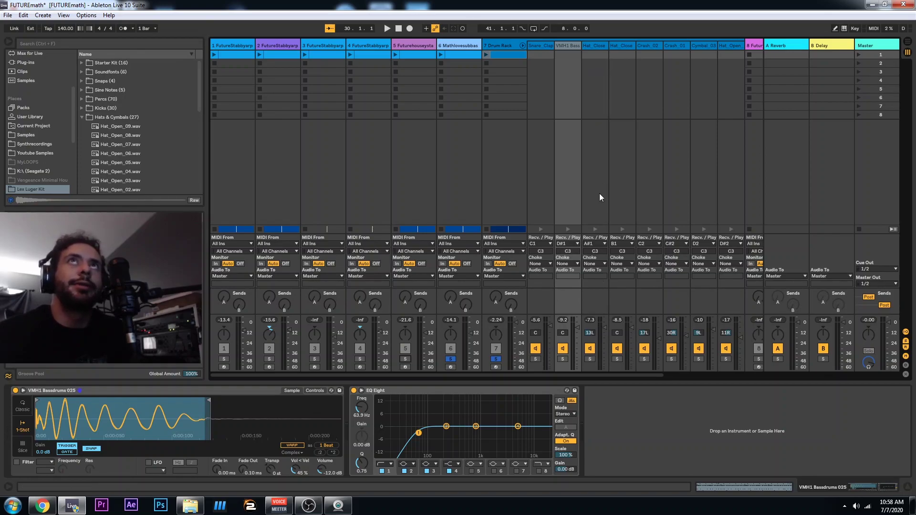
- Audition the Hat_Closed_07 sample from its Drum Rack chain and briefly solo that chain
left_click(594, 229)
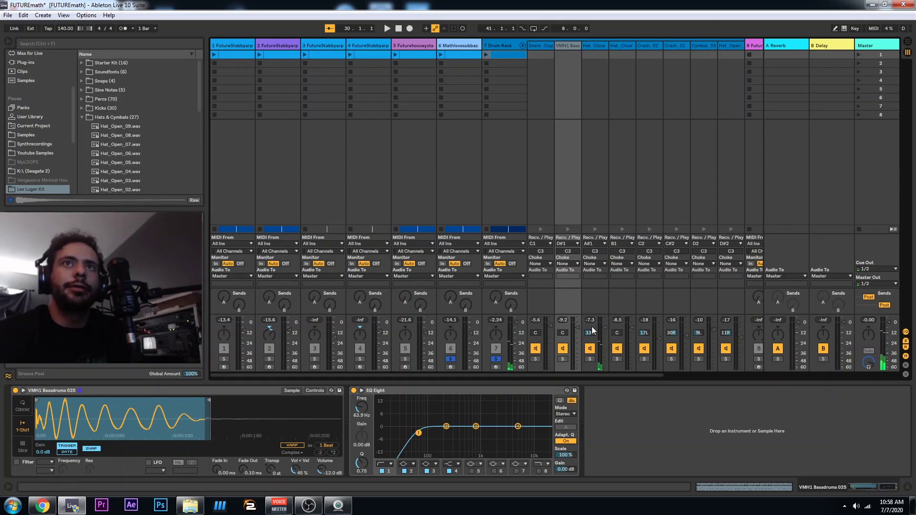
left_click(590, 360)
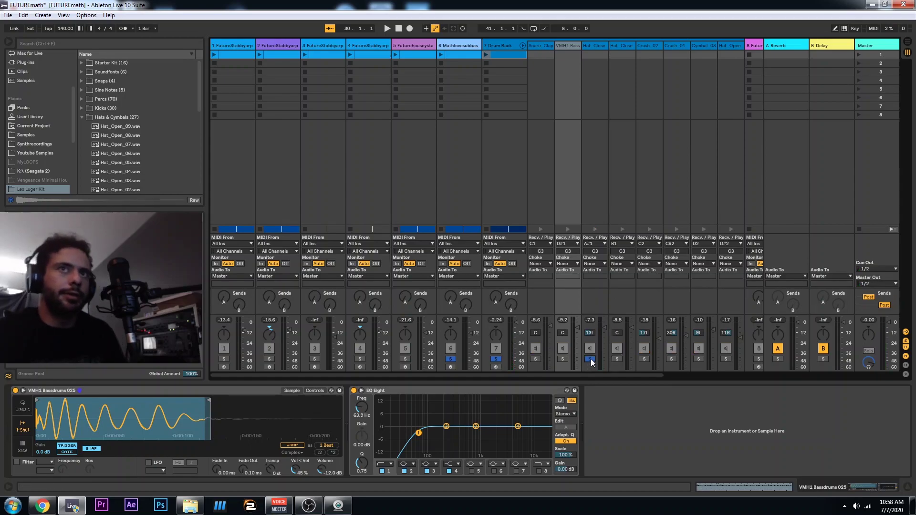
left_click(590, 359)
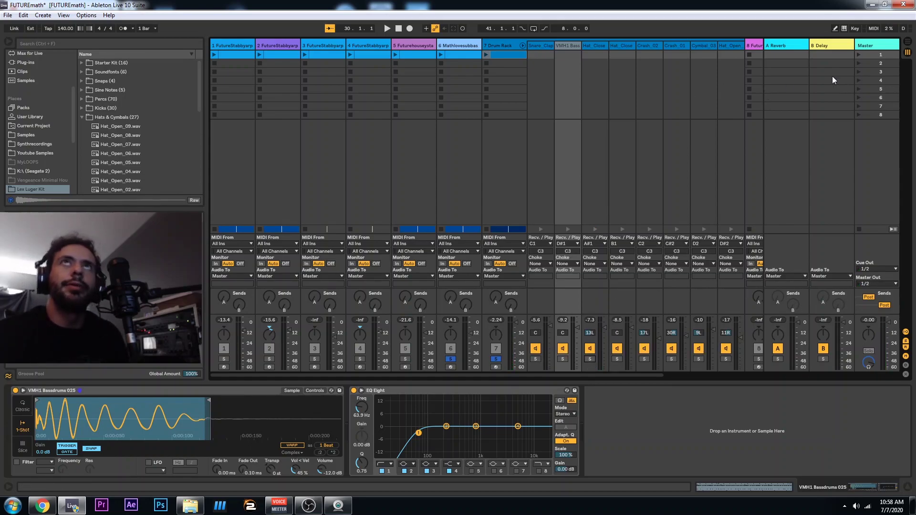
- Open the Drum Rack clip at bar 25 in Arrangement View, play it and select all Hat_Closed_07 notes
left_click(905, 52)
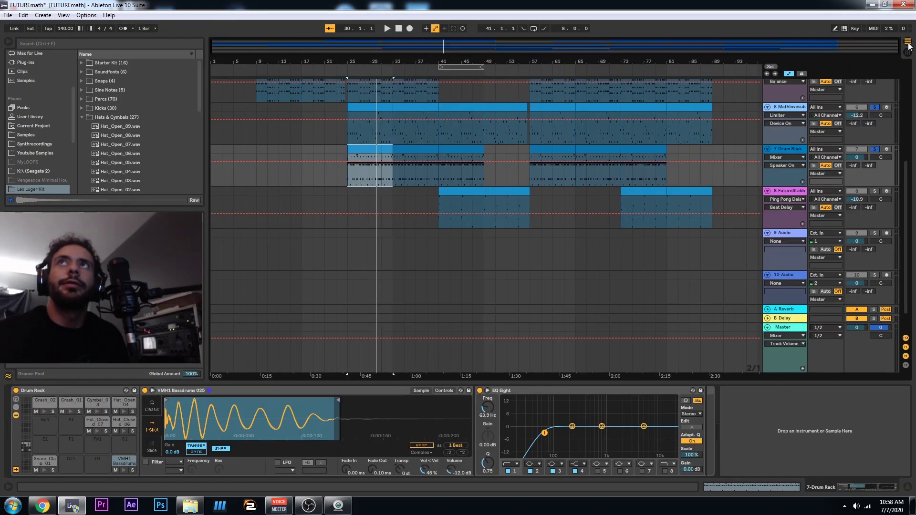
double_click(370, 148)
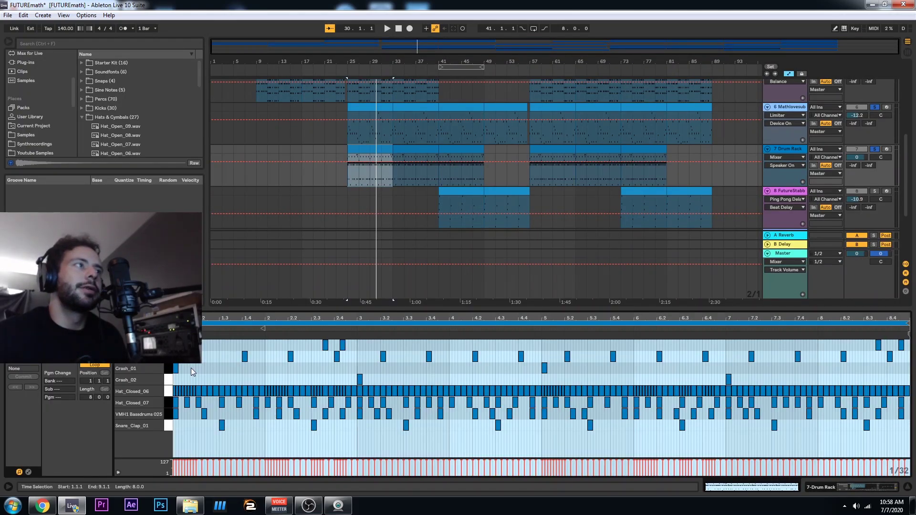
key("space")
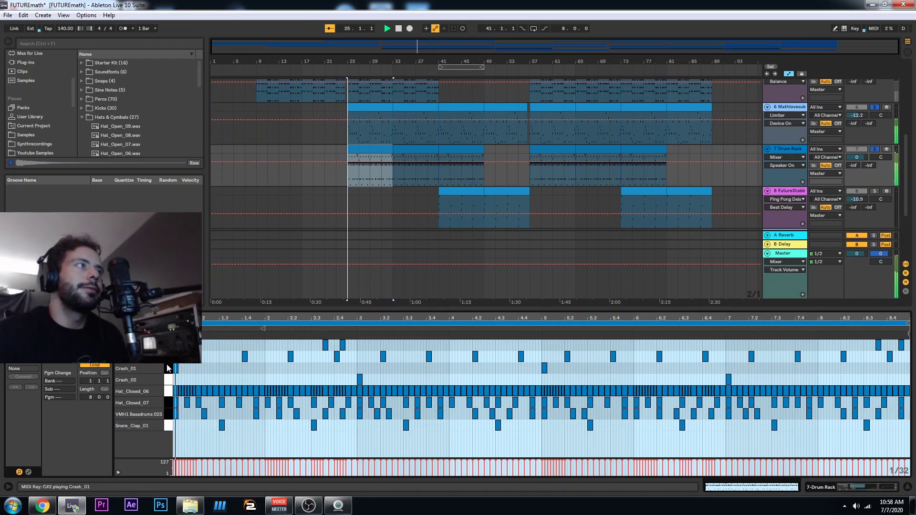
left_click(166, 403)
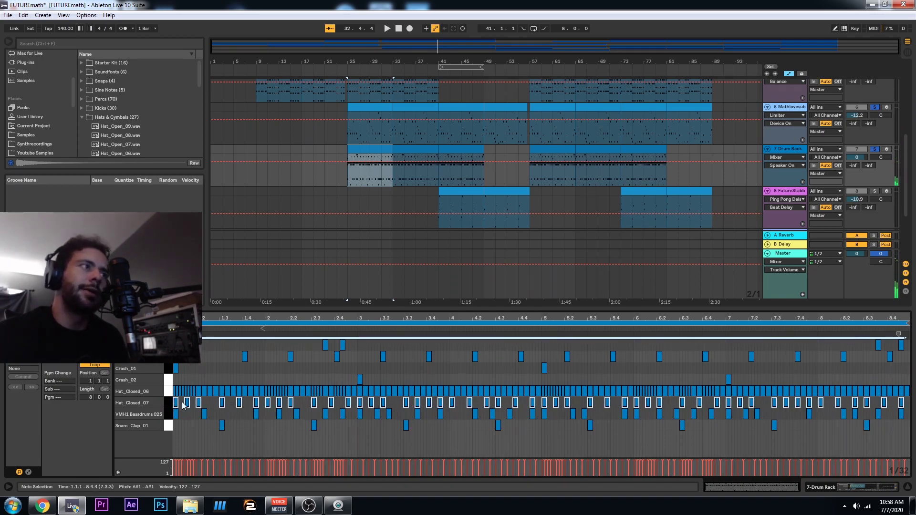
- Play the drums in Session View with the Hat_Closed_06 chain muted for comparison, ending with the chain unmuted
key("space")
key("Tab")
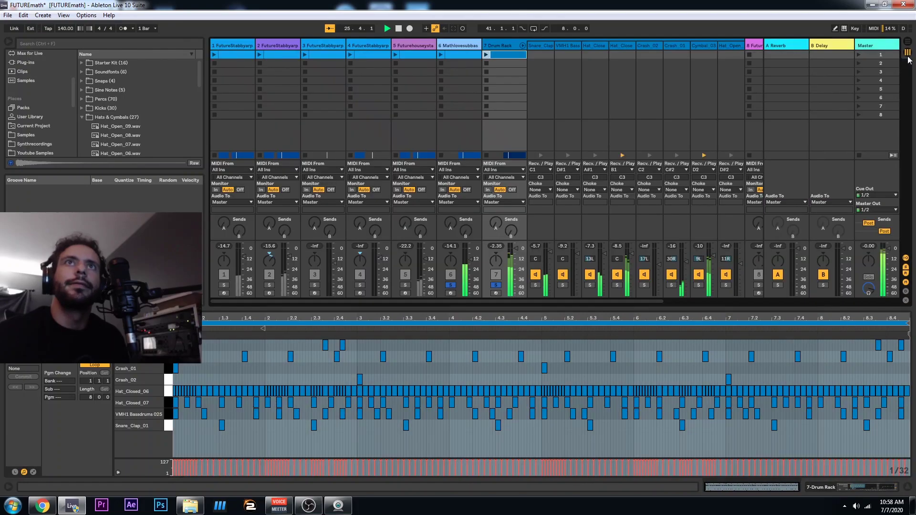
left_click(616, 275)
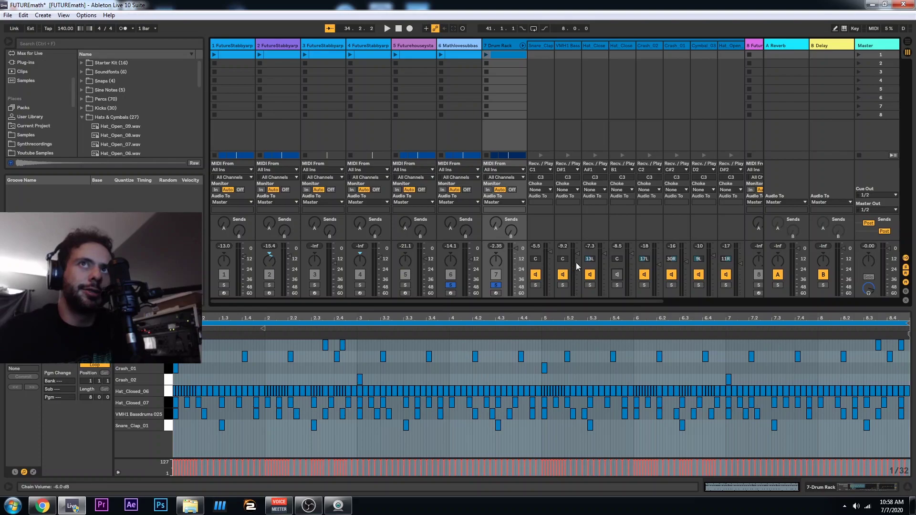
left_click(617, 275)
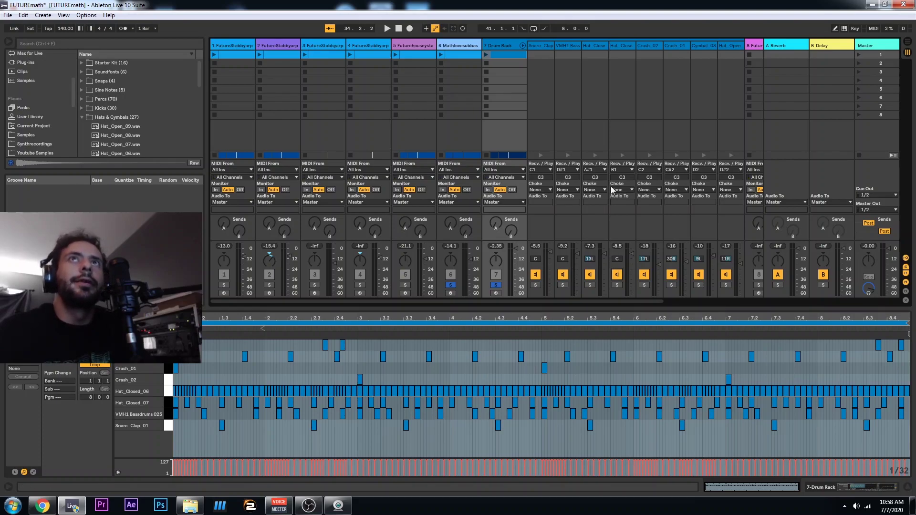
- Audition the Hat_Closed_06 chain, select all its notes in the clip and play the pattern through in Arrangement View
left_click(623, 48)
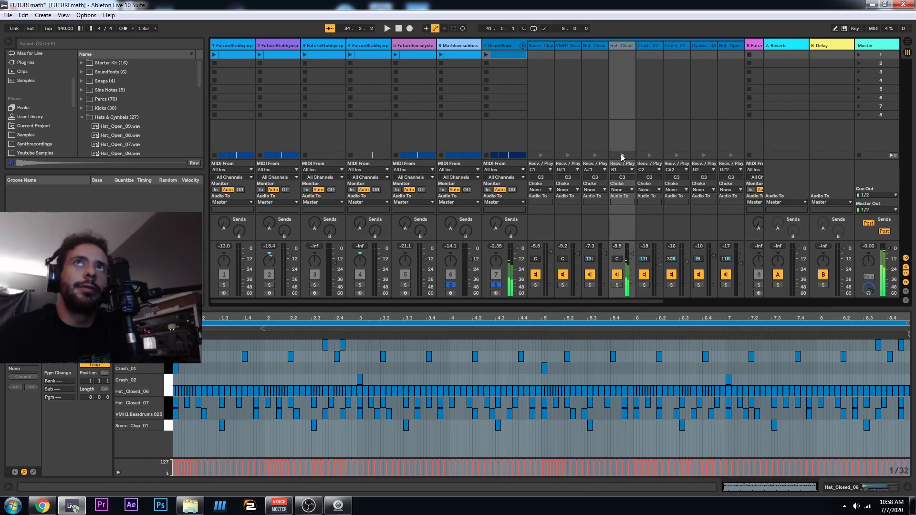
left_click(167, 391)
key("space")
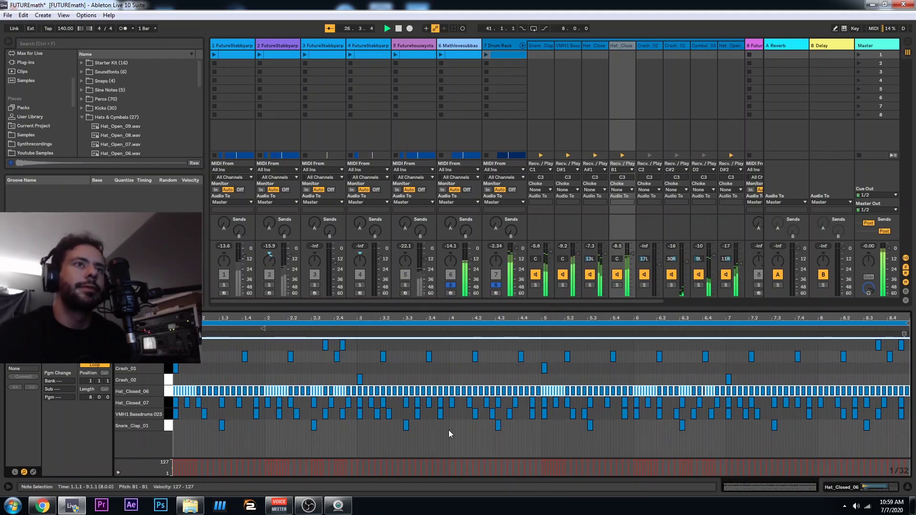
left_click(907, 42)
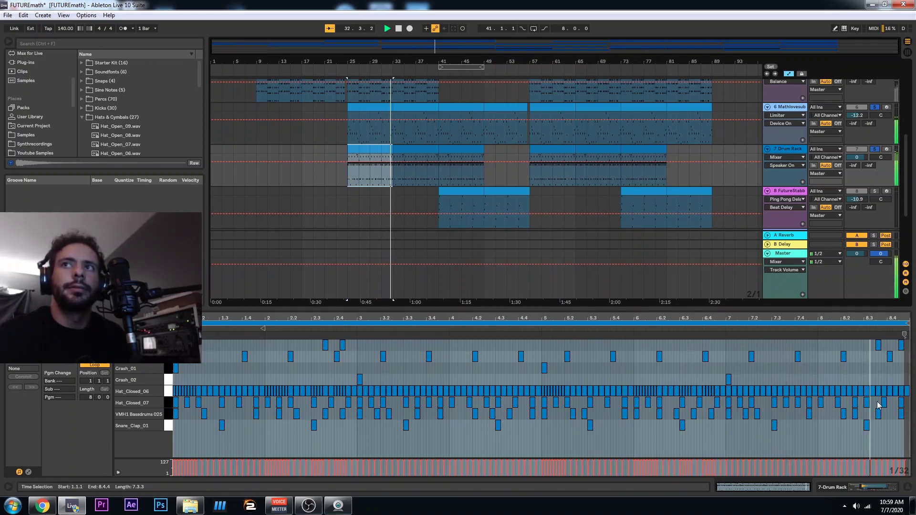
key("space")
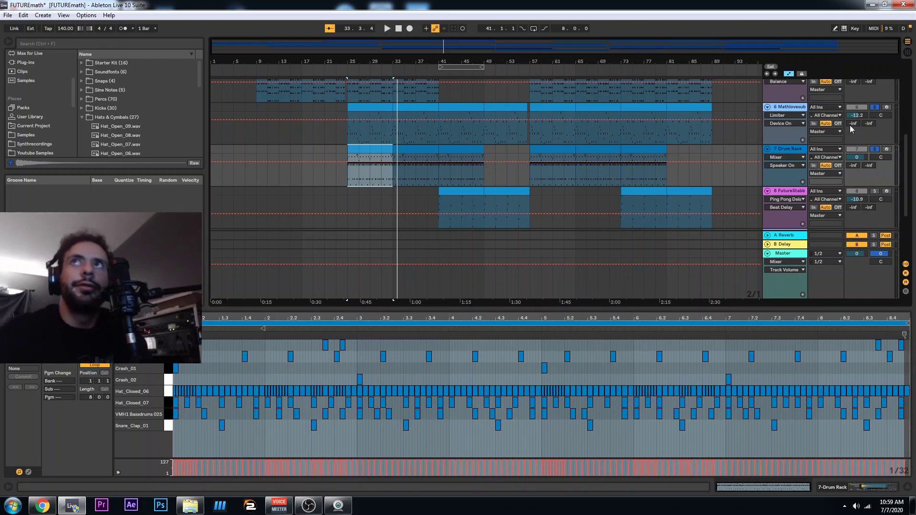
- Replay the soloed drums and sub bass from bar 25, alternating between Session and Arrangement View with the Drum Rack clip selected
left_click(907, 53)
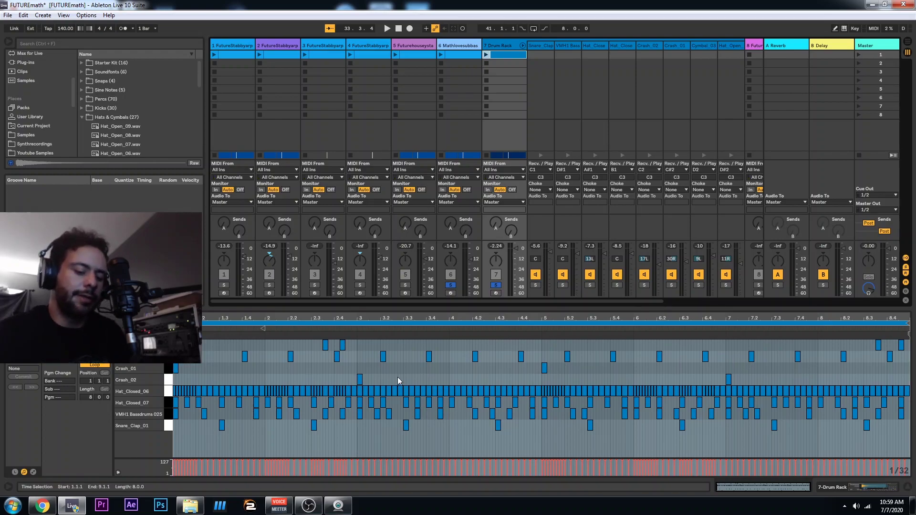
key("space")
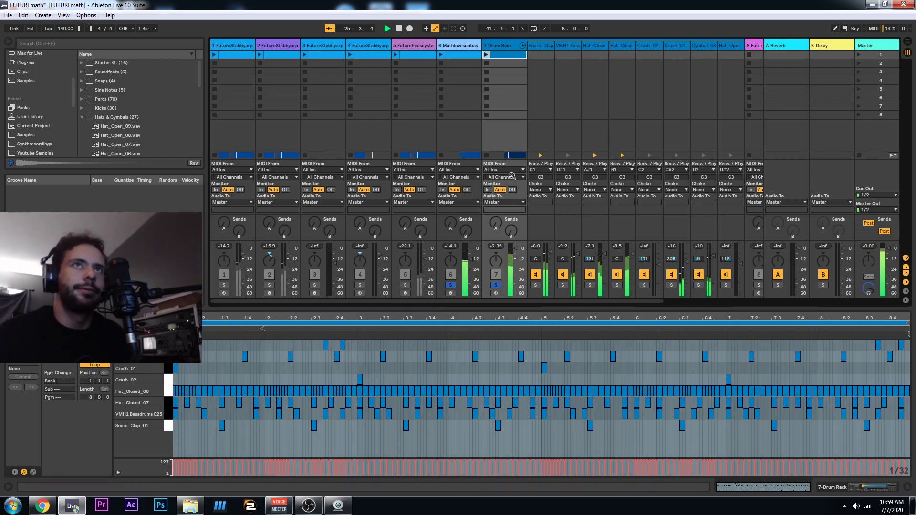
key("Tab")
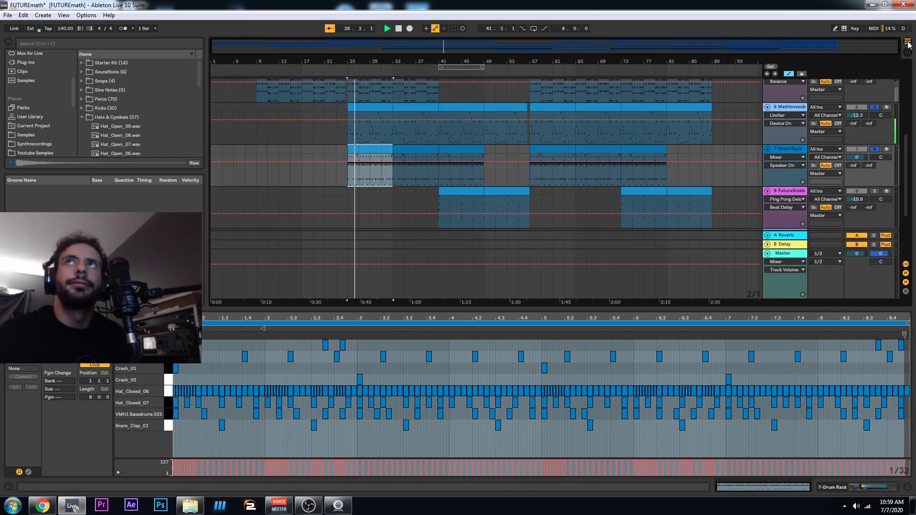
left_click(370, 151)
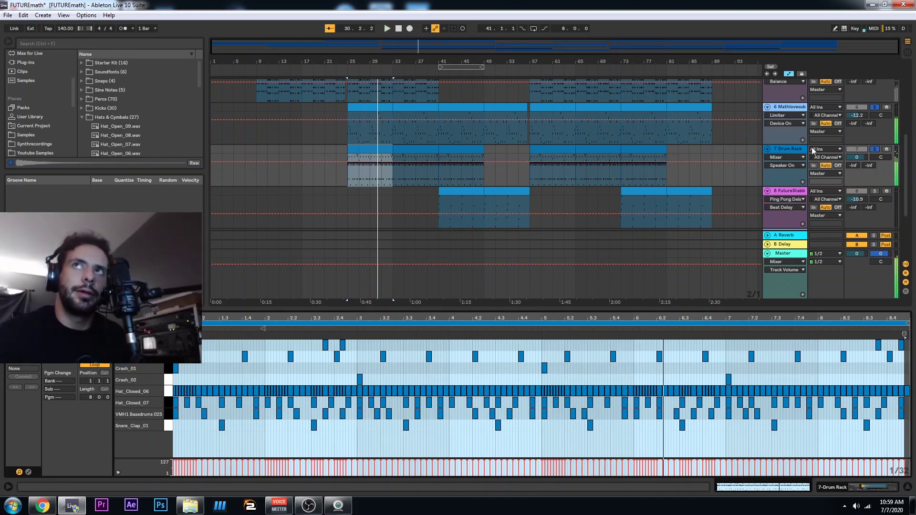
left_click(908, 55)
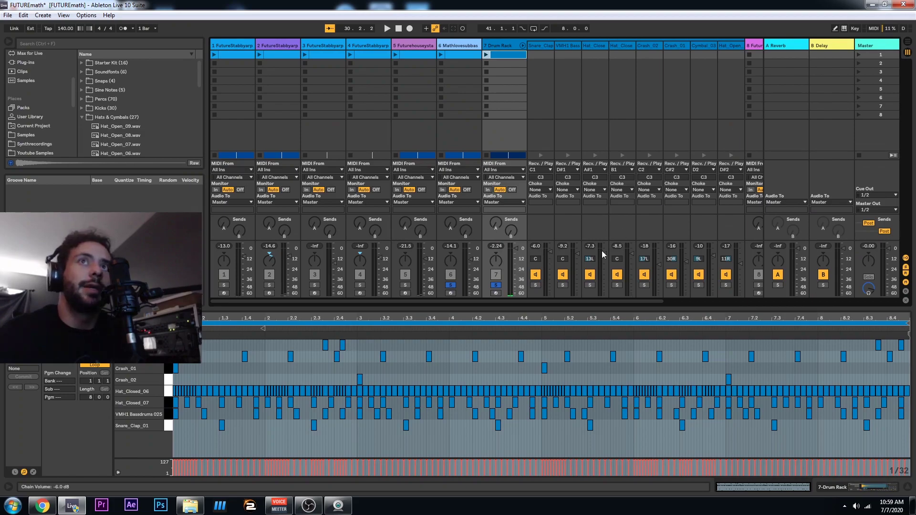
- Show the devices of the Crash_02, Hat_Closed_07 and Hat_Closed_06 chains, ending on Hat_Closed_06's Auto Pan
left_click_drag(570, 303, 615, 305)
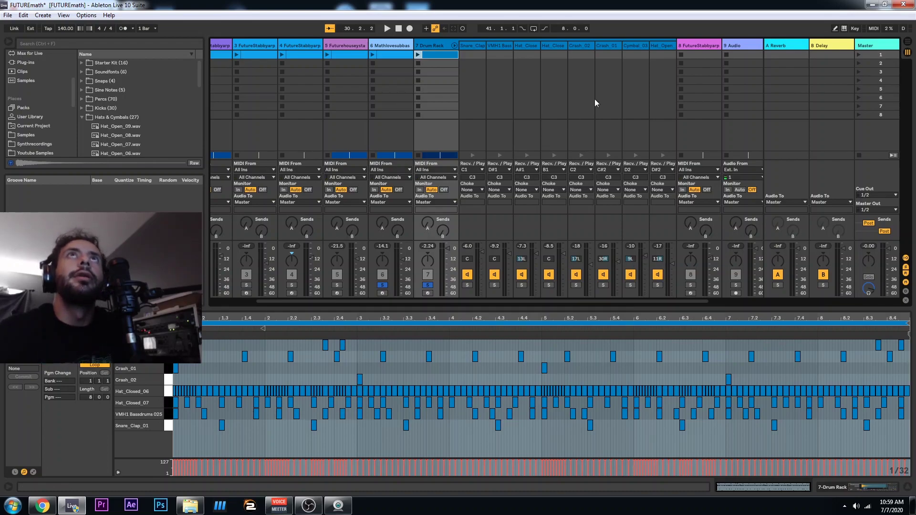
left_click(587, 45)
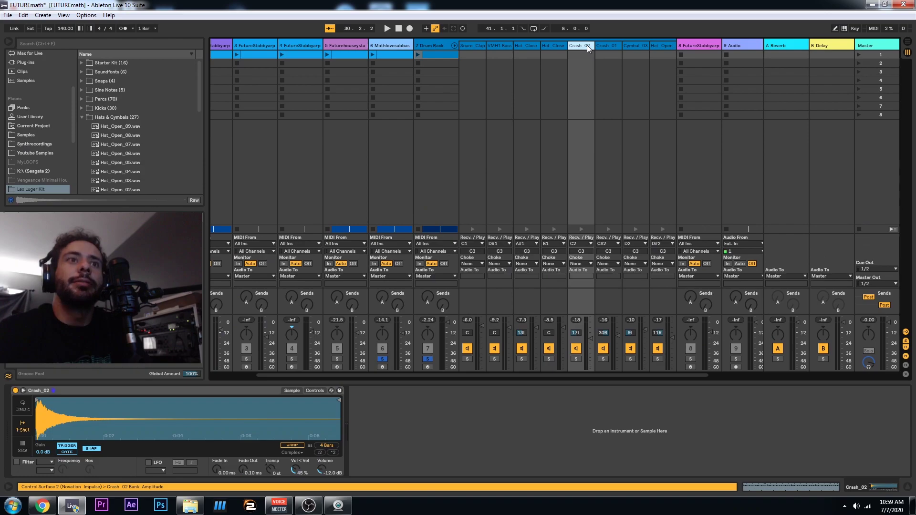
left_click(561, 46)
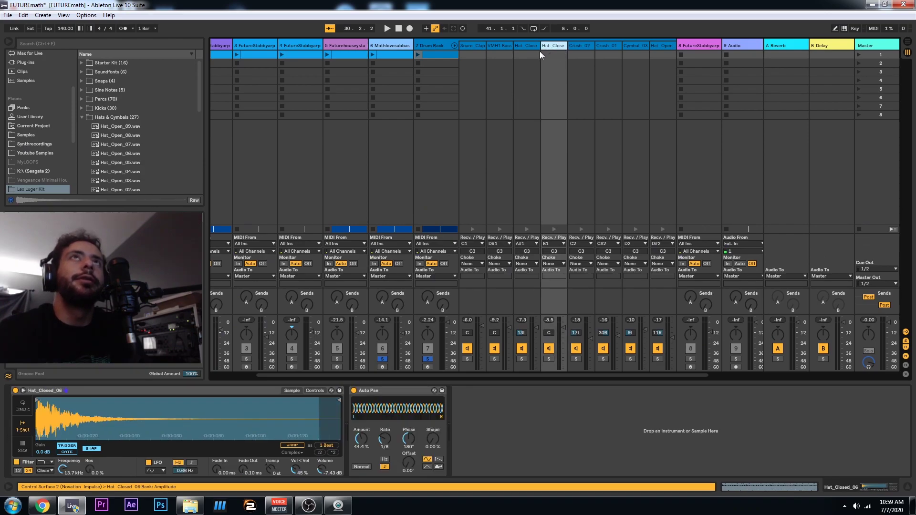
left_click(528, 50)
left_click(556, 46)
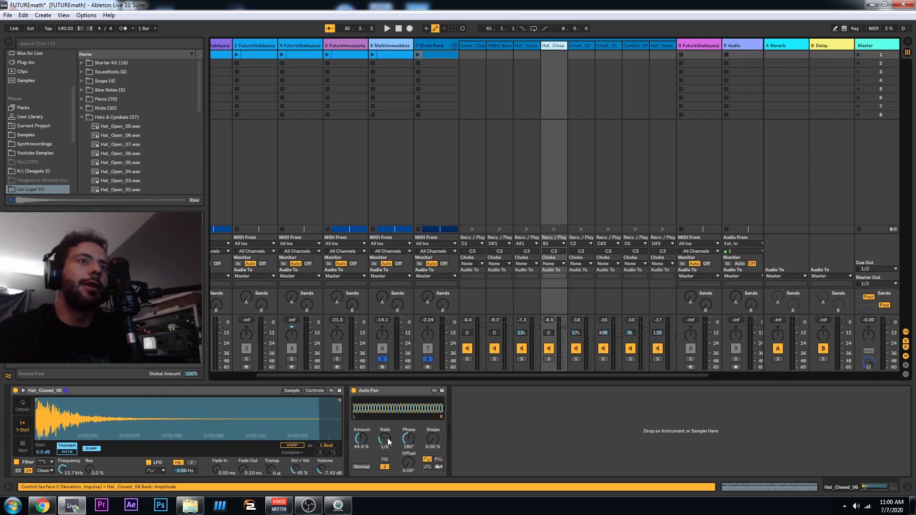
- Audition the auto-panned Hat_Closed_06 sample on its own and within the soloed drums and sub bass from bar 25
left_click(555, 229)
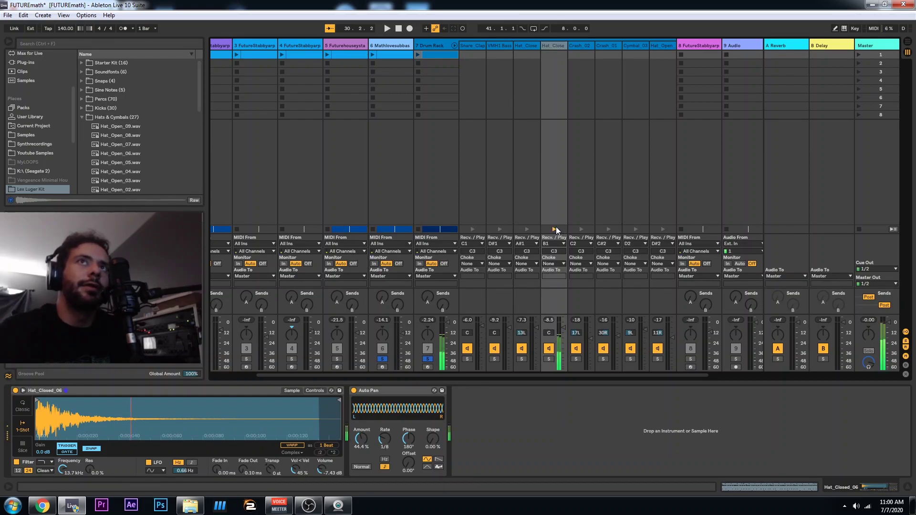
left_click(556, 228)
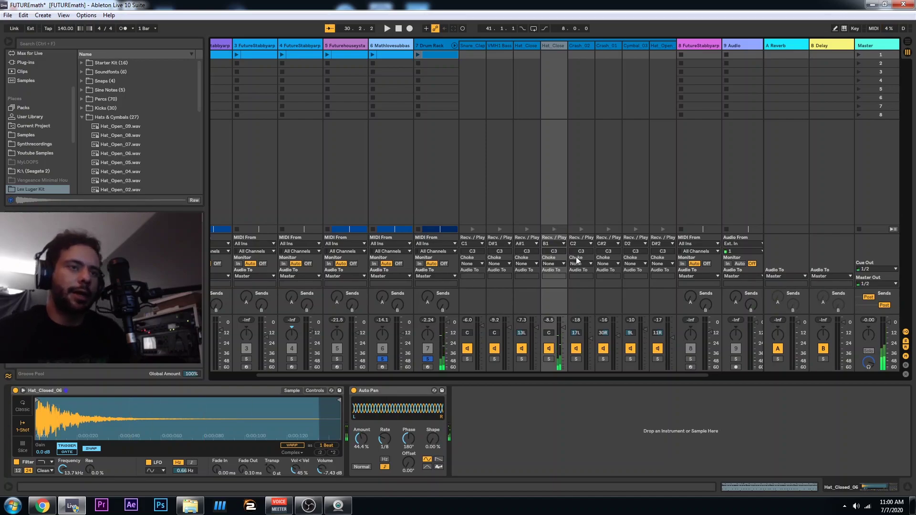
key("space")
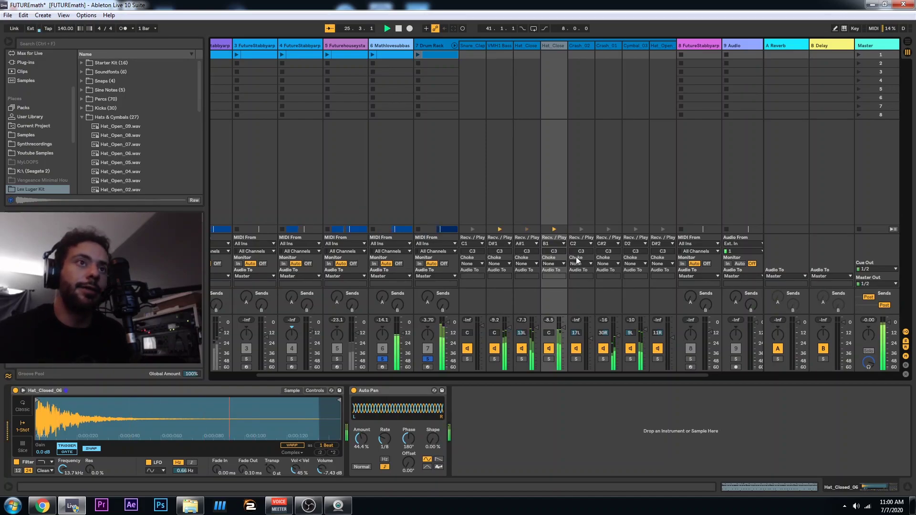
key("space")
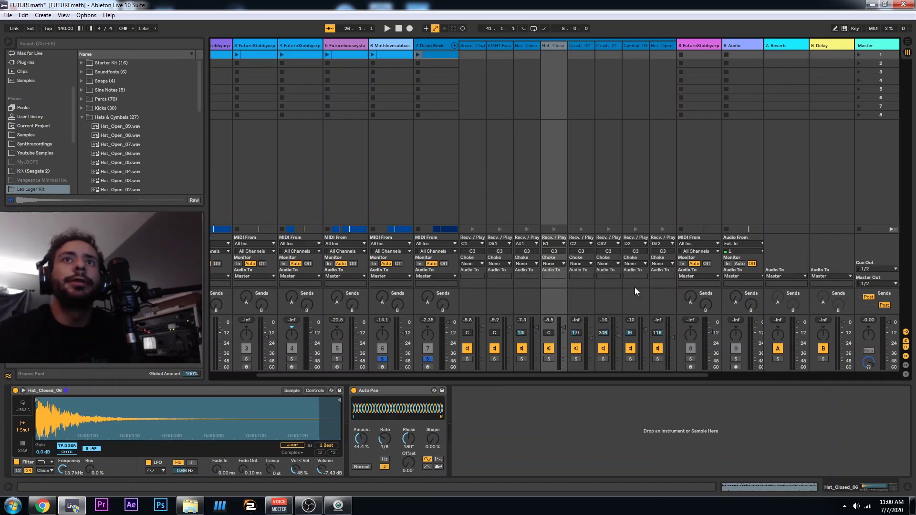
- Audition the Cymbal_03 chain, open the Drum Rack clip at bar 25 in Arrangement View and play its pattern
left_click(636, 230)
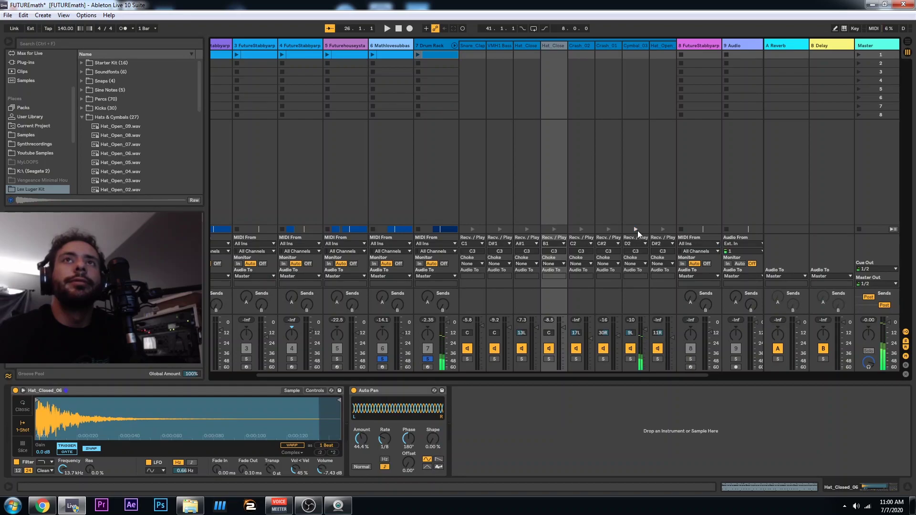
left_click(907, 47)
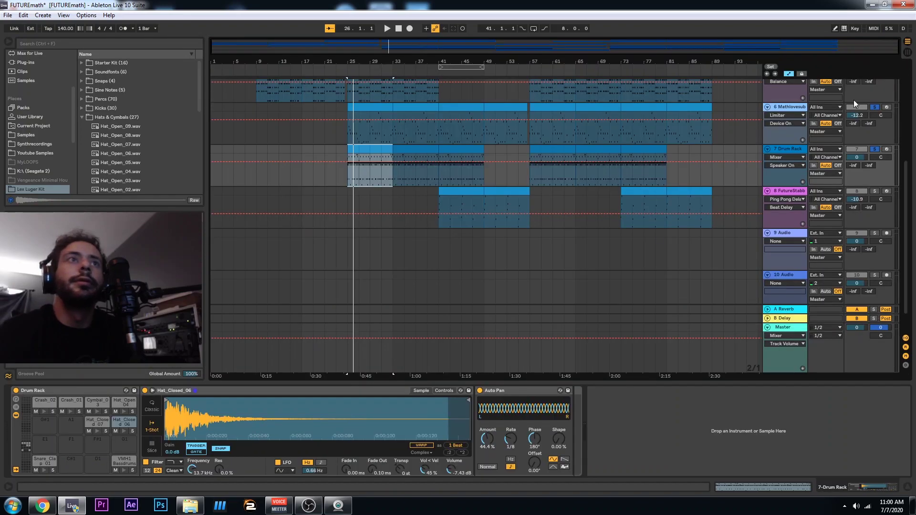
double_click(383, 145)
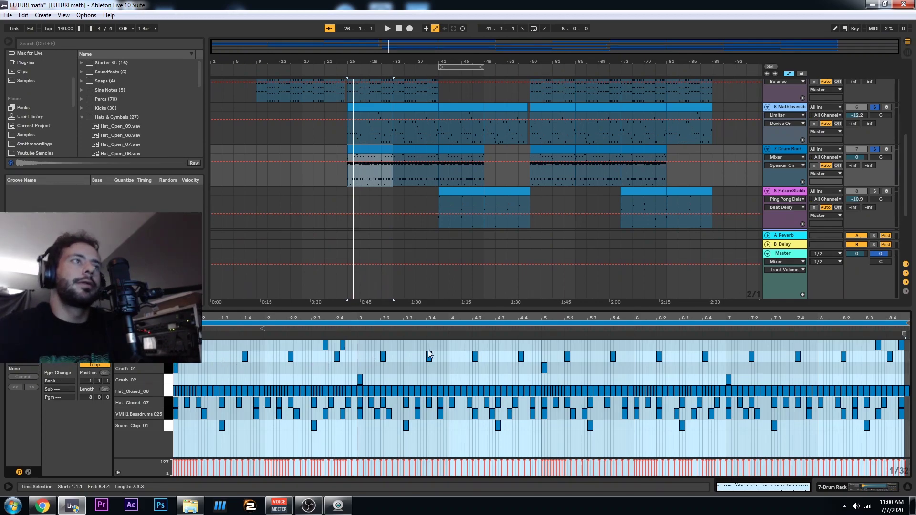
key("space")
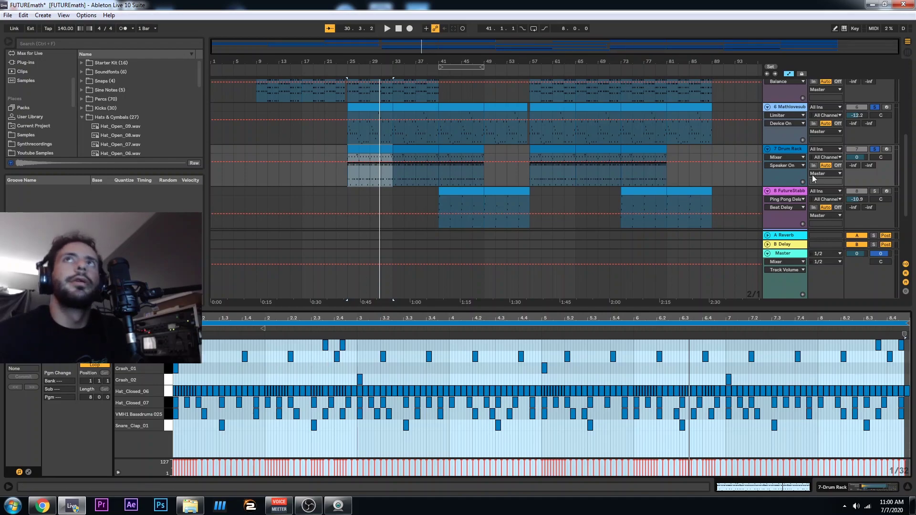
- Select the open-hat note at 2.4.2, replay the soloed drums and sub bass around it and unsolo both tracks
left_click(343, 344)
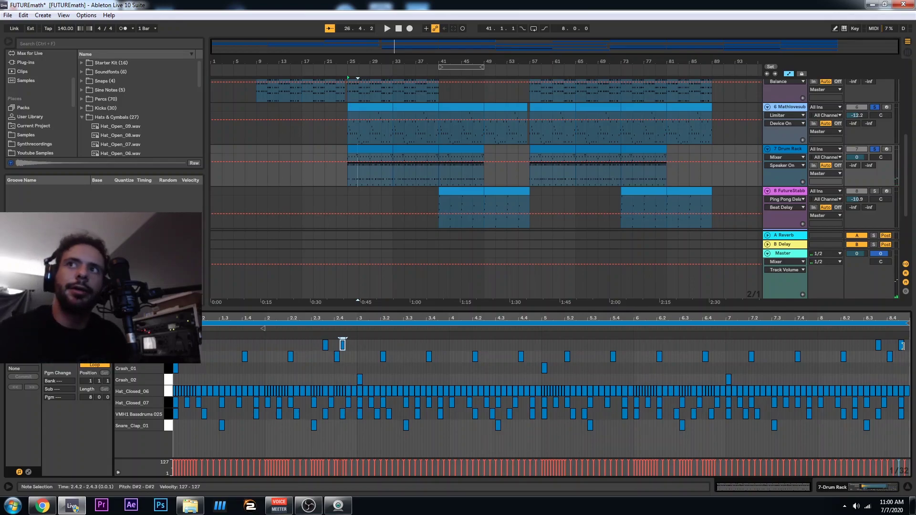
key("space")
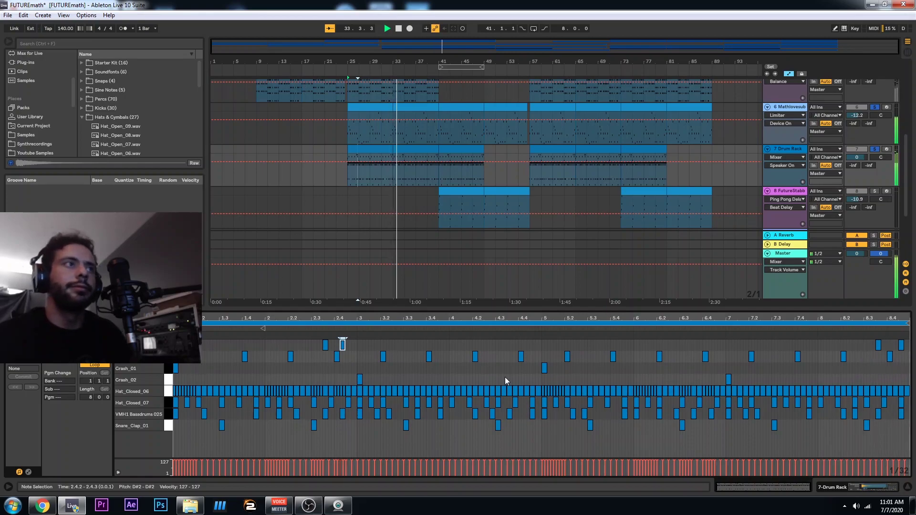
key("space")
key("space")
key("space")
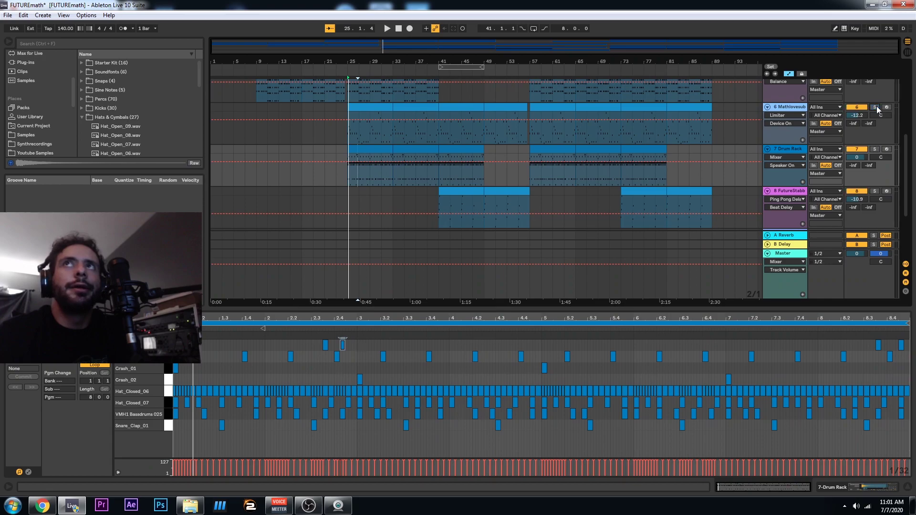
- Show the Drum Rack's devices and audition its VMH1 Bassdrums 025 and Snare_Clap_01 pads
key("ctrl+t")
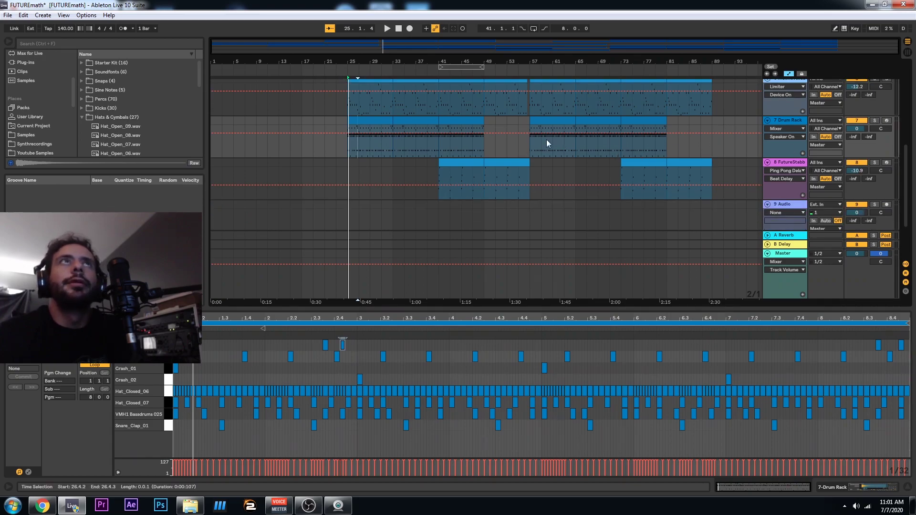
key("ctrl+t")
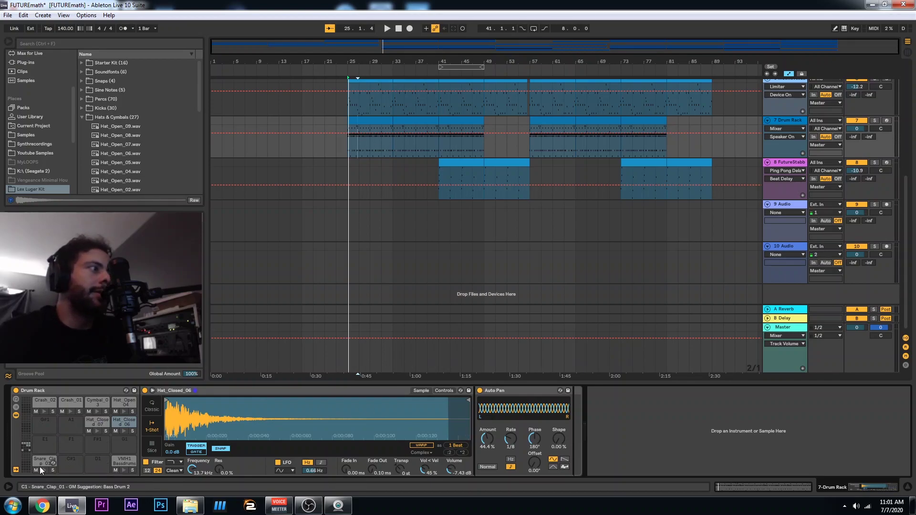
left_click(122, 467)
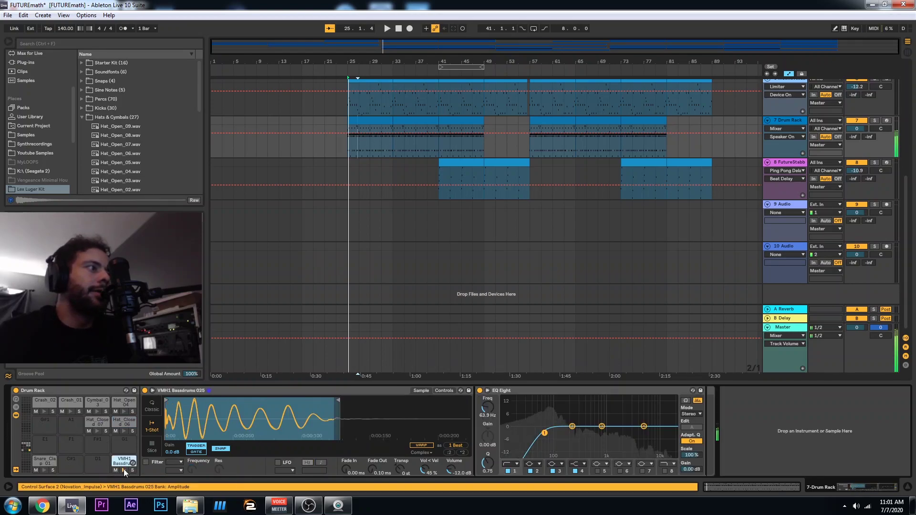
left_click(44, 468)
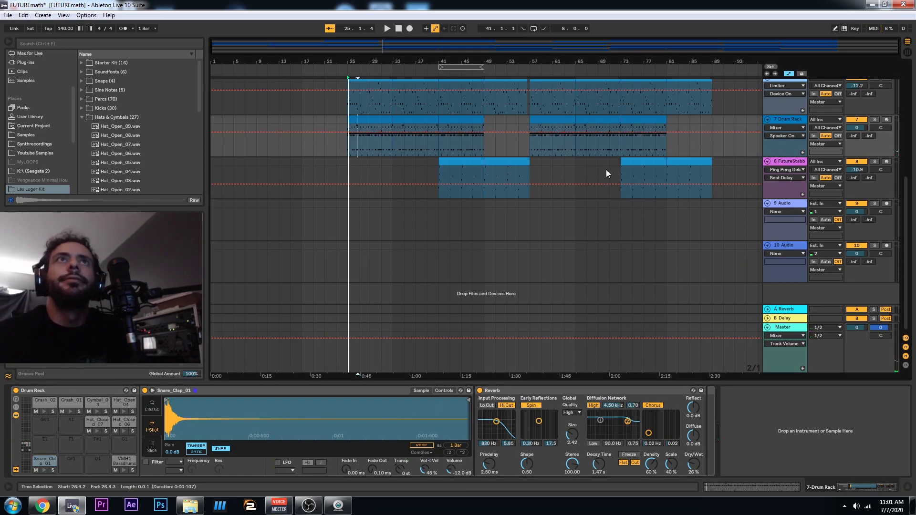
- Solo track 8's stabby arpeggio and play its clip from bar 41, alternating between the soloed part and the full mix
scroll(606, 170, "up", 3)
left_click(461, 229)
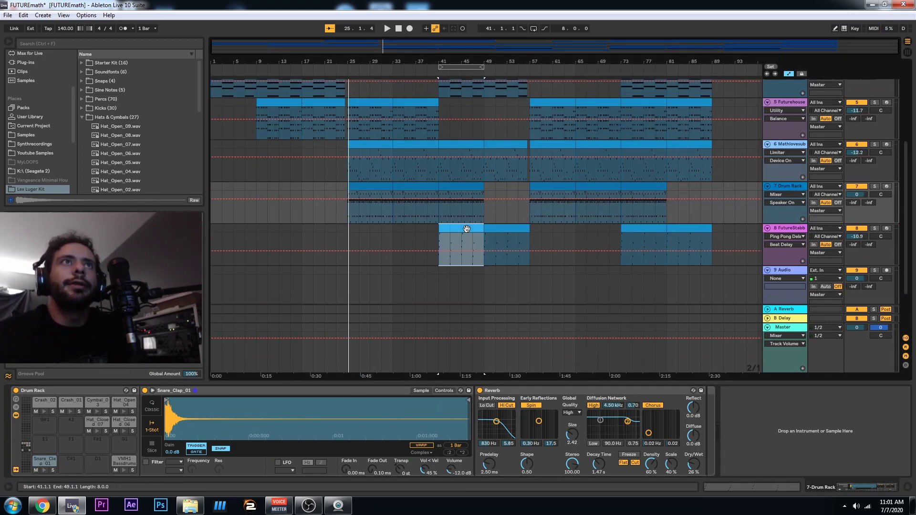
left_click(874, 229)
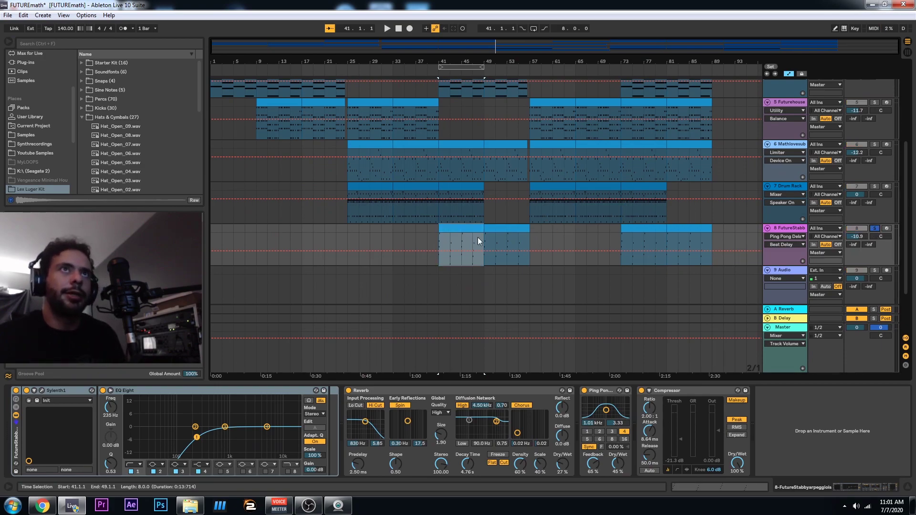
key("space")
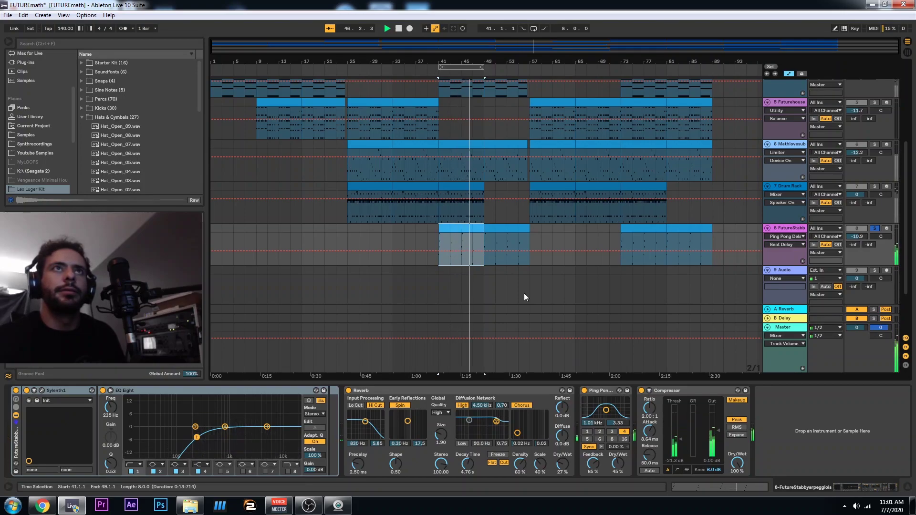
left_click(875, 228)
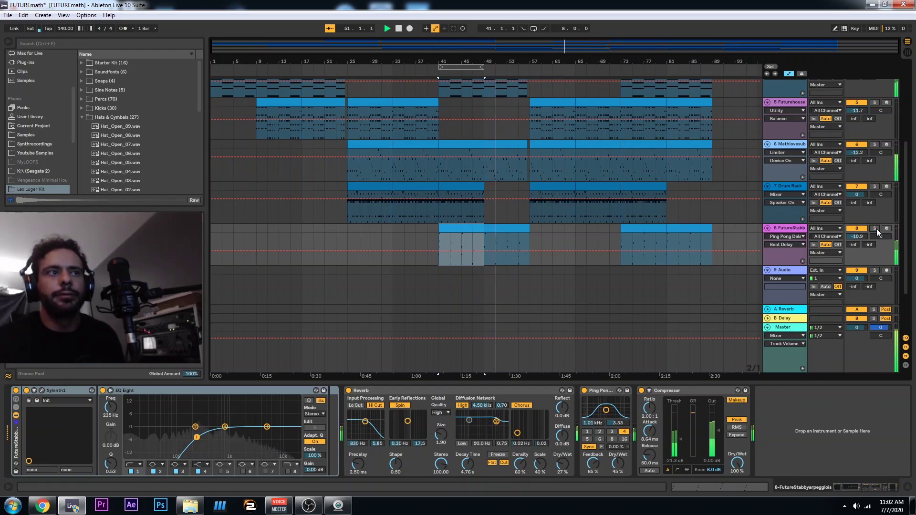
left_click(876, 228)
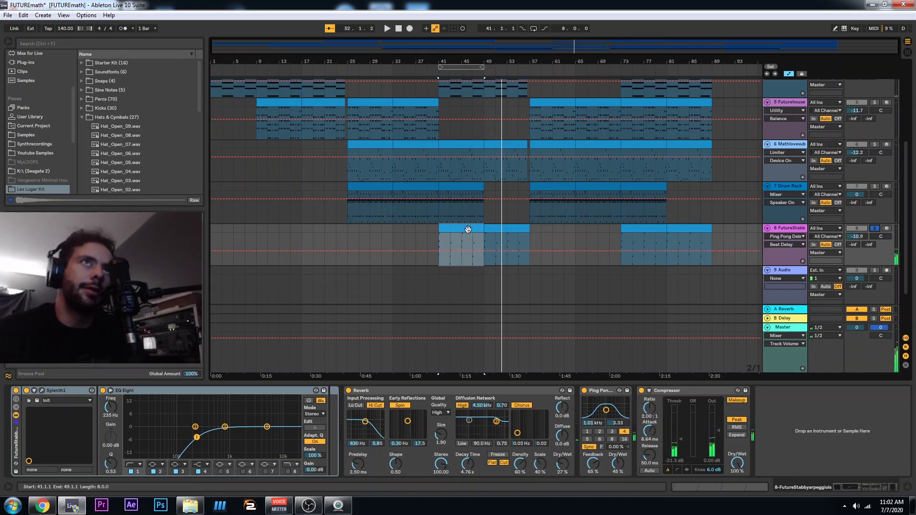
- Open the track 8 clip at bar 41 and examine its arpeggio notes in the note editor
double_click(447, 232)
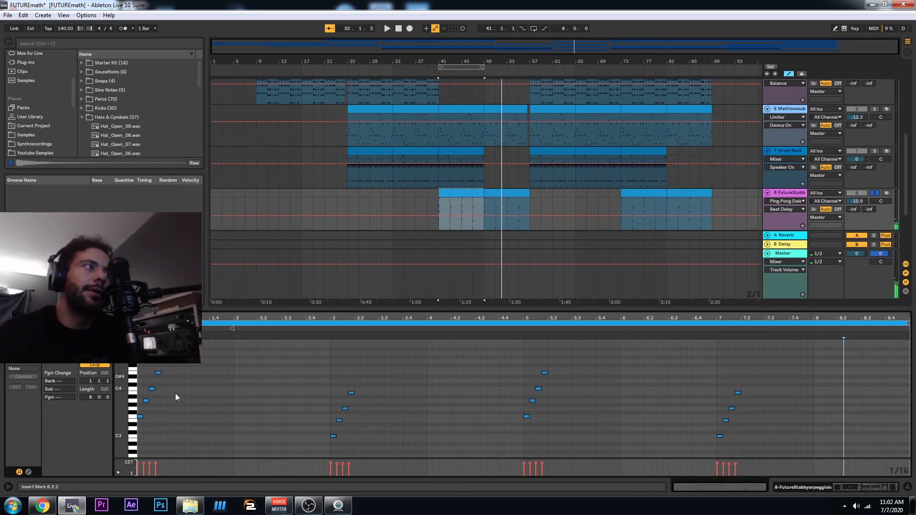
scroll(372, 115, "up", 3)
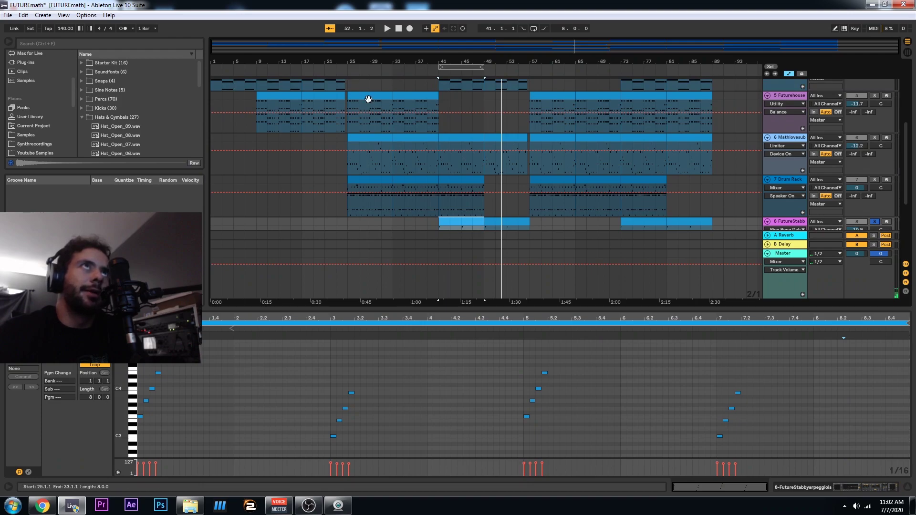
right_click(148, 413)
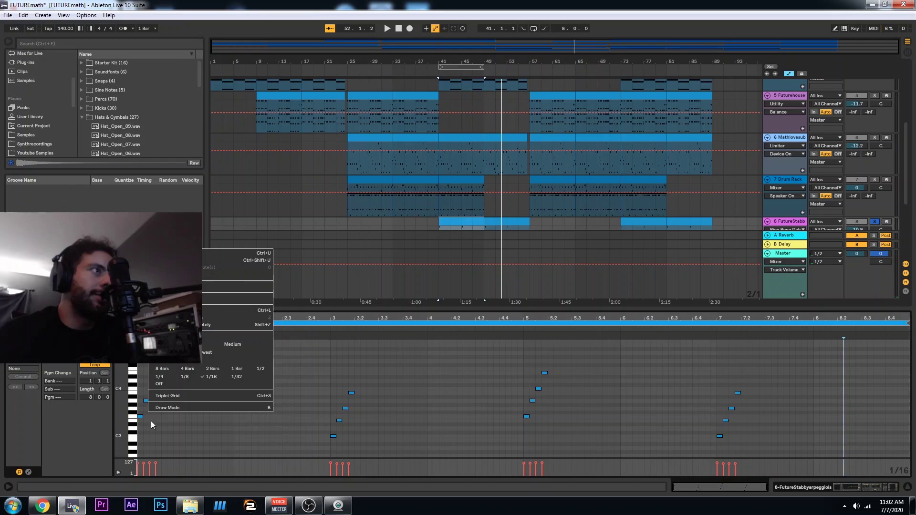
left_click(164, 436)
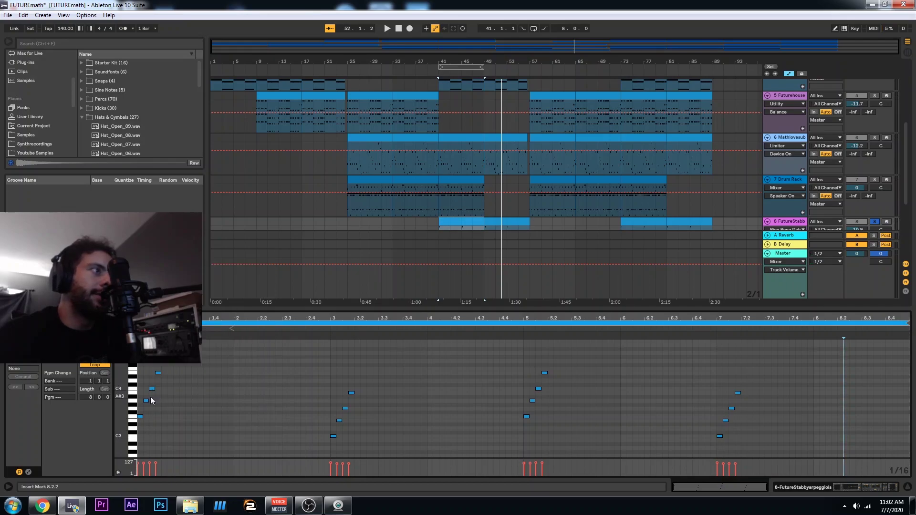
- Open track 8's Sylenth1 synth from its device chain and play the soloed arpeggio briefly from bar 41
left_click(803, 228)
left_click(803, 228)
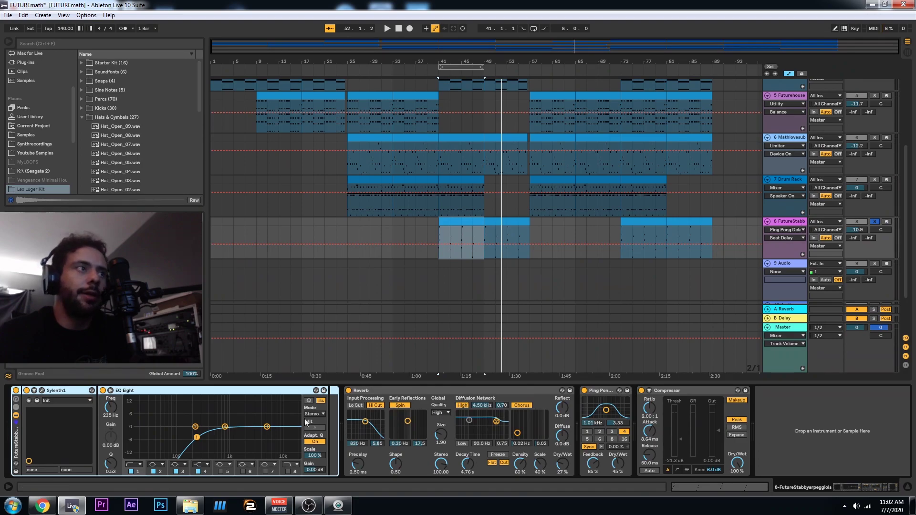
left_click(42, 390)
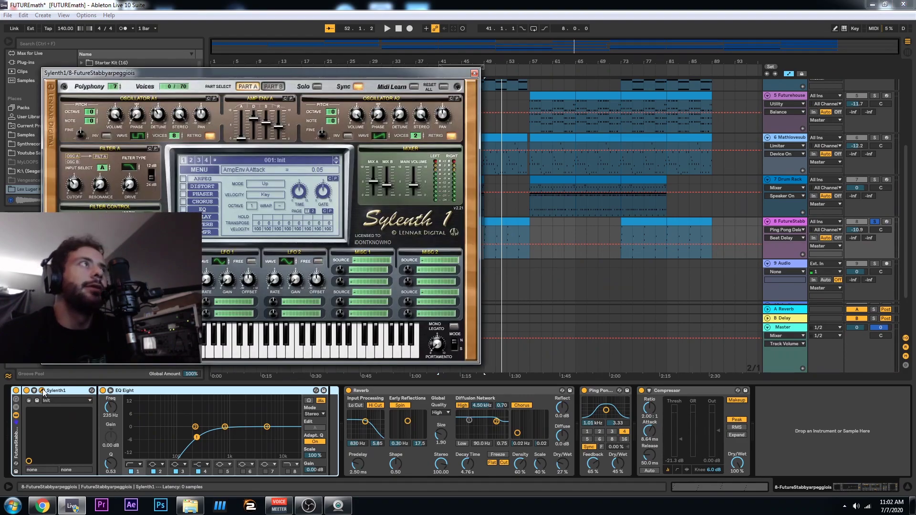
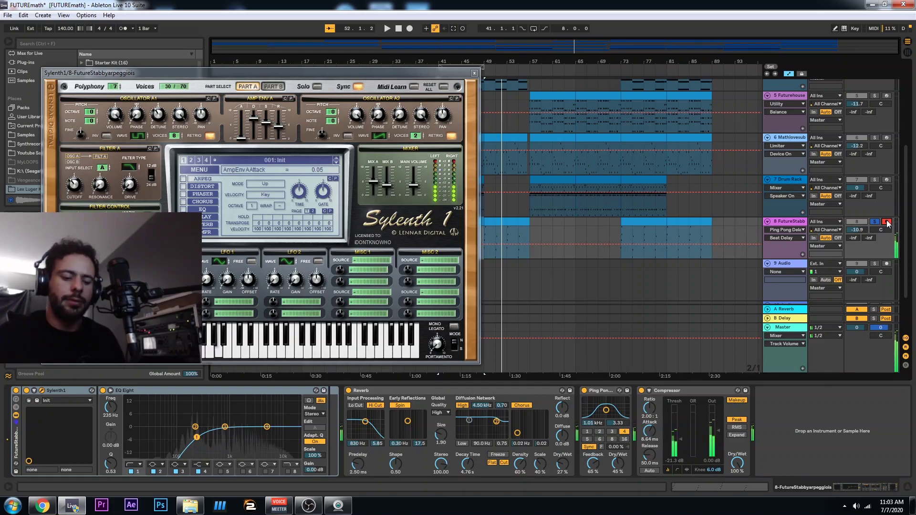
key("space")
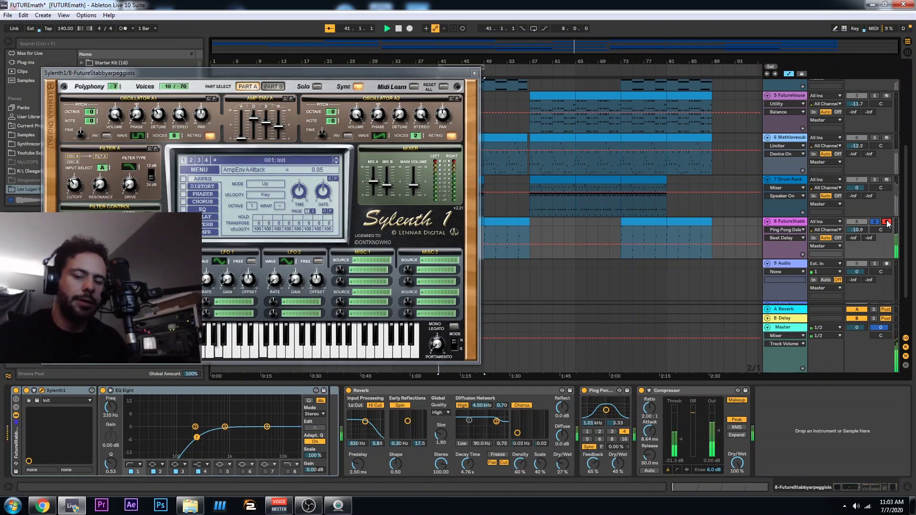
key("space")
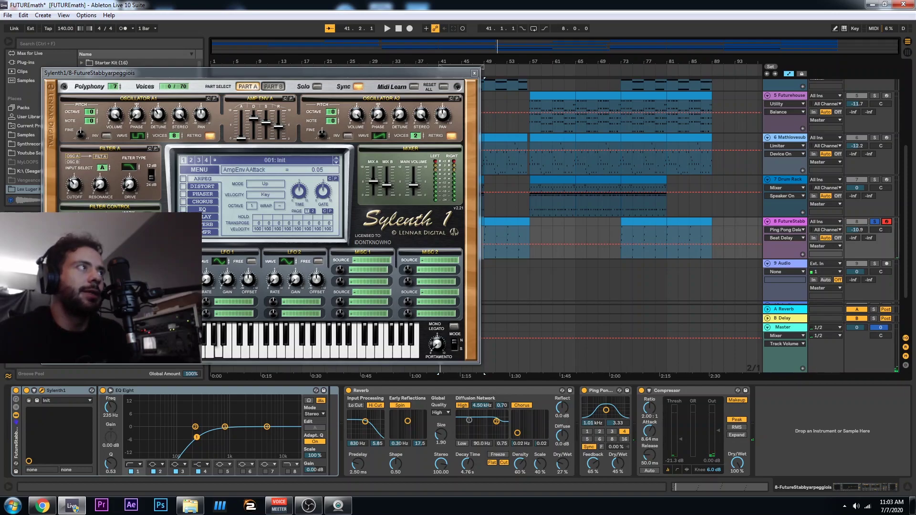
- Zero Sylenth1's Mod Env 1 amount, adjust the Filter A cutoff to 18.99 Hz and set the envelope amount to 10.00
left_click(72, 301)
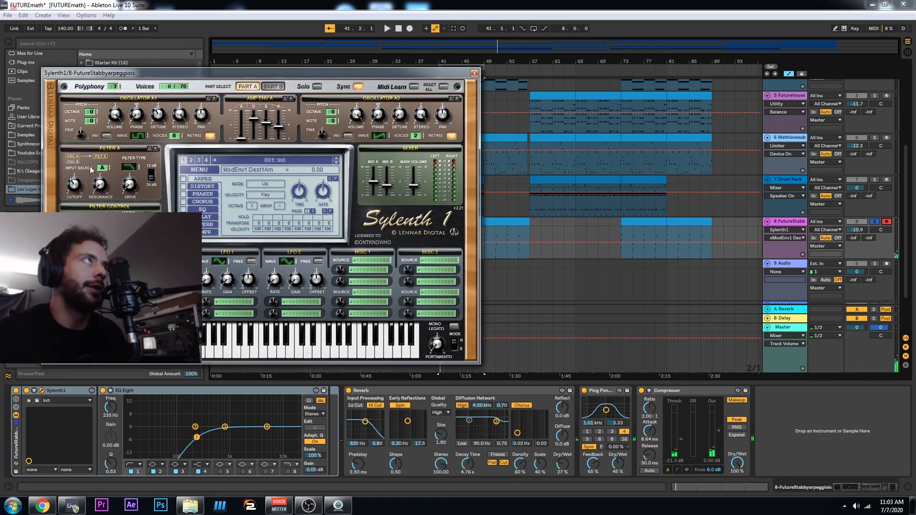
left_click(73, 189)
left_click_drag(72, 200, 81, 151)
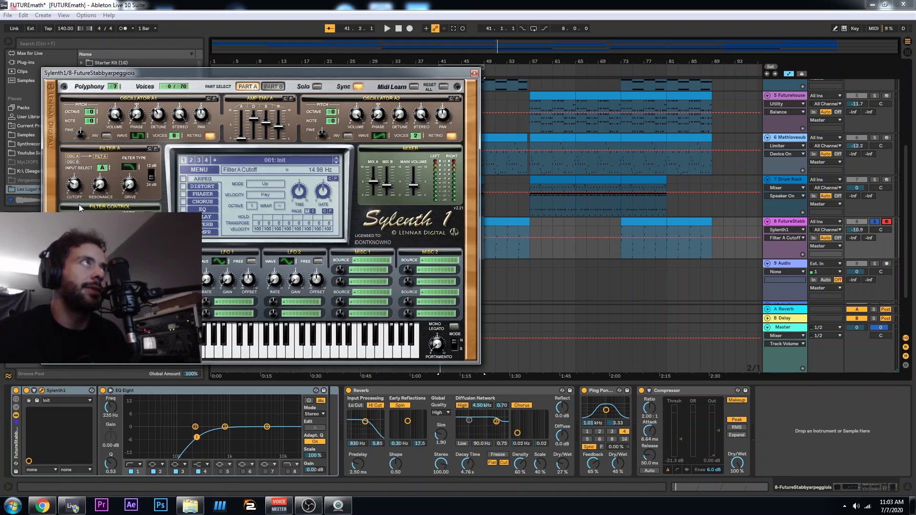
mouse_move(79, 192)
left_mouse_down()
mouse_move(88, 190)
mouse_move(84, 206)
left_mouse_up()
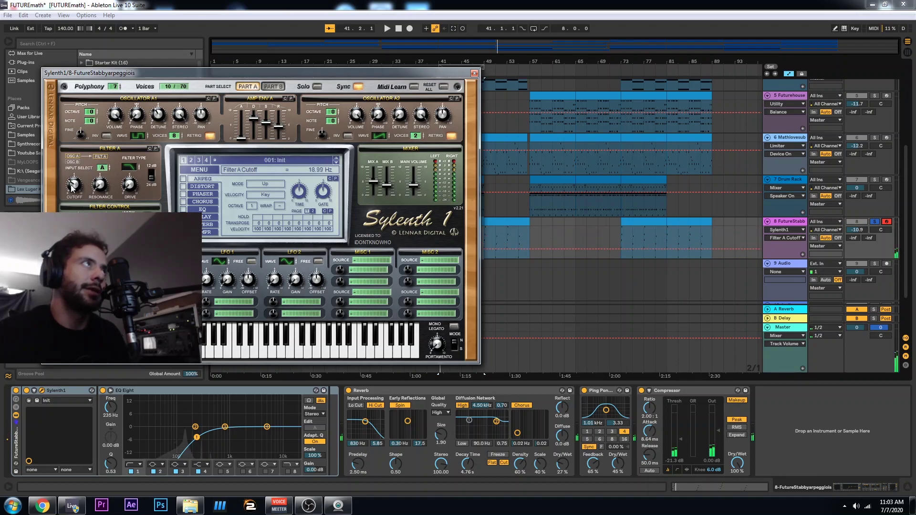
left_click(71, 301)
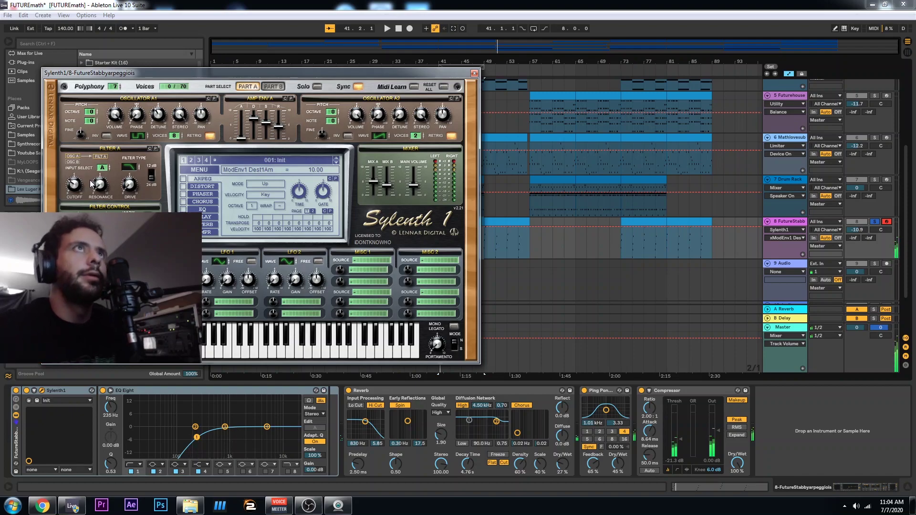
left_click(474, 73)
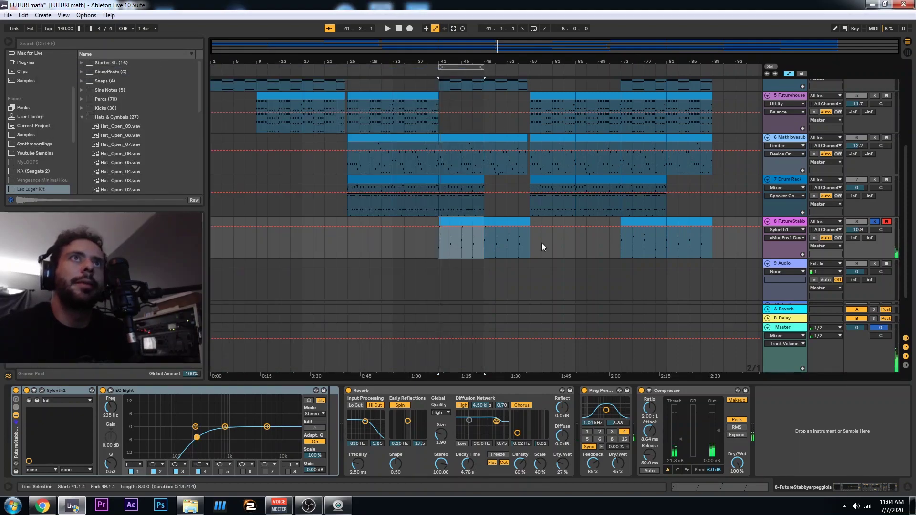
- Unsolo track 8 so the whole arrangement can be heard
scroll(542, 243, "up", 3)
scroll(541, 243, "up", 5)
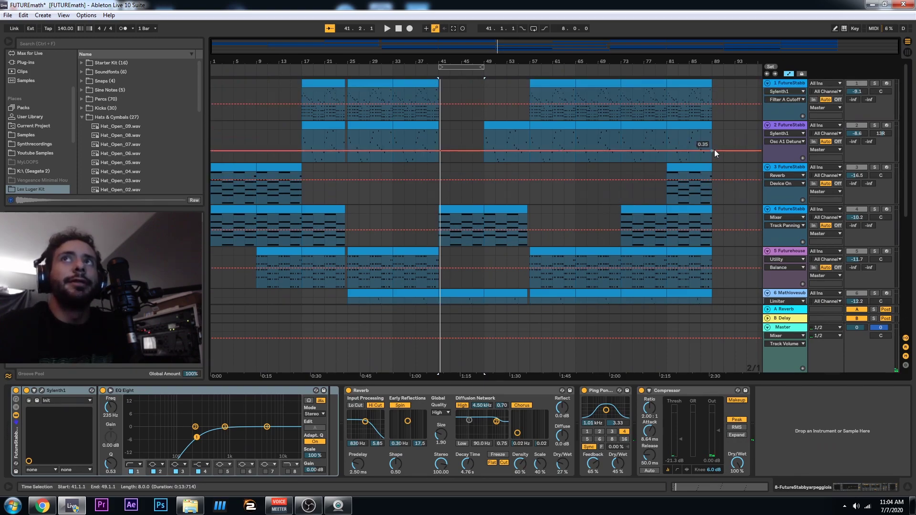
scroll(773, 254, "down", 5)
left_click(875, 234)
scroll(307, 219, "up", 5)
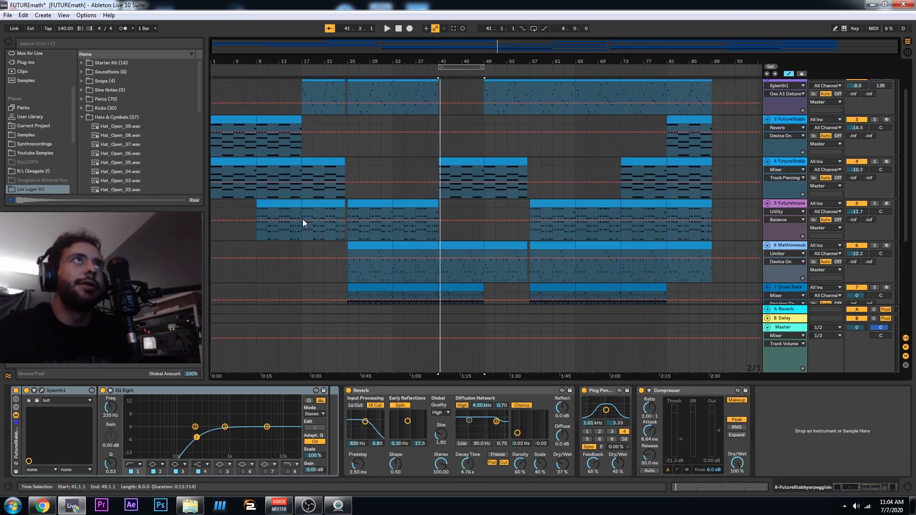
- Play the full arrangement briefly from bar 1, select track 1's clip at bar 25 and stop playback
left_click(398, 29)
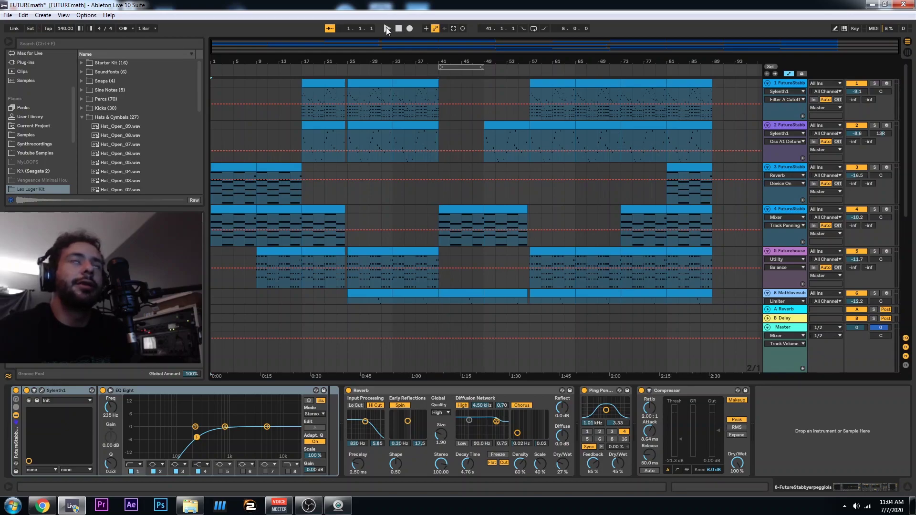
left_click(386, 29)
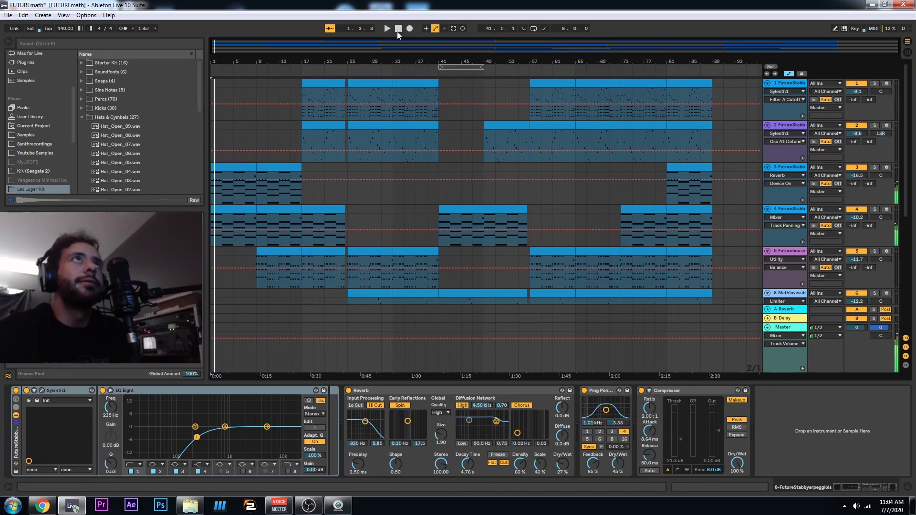
left_click(375, 82)
left_click(398, 28)
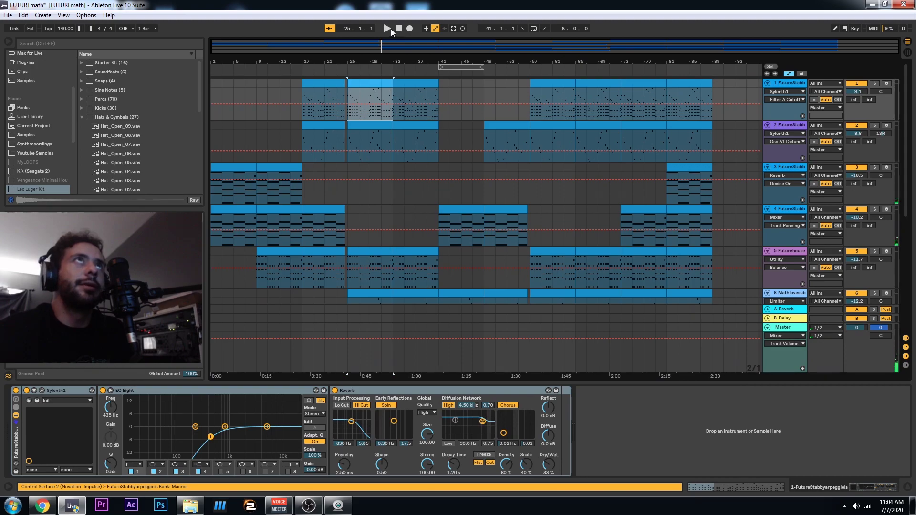
- Play the arrangement from bar 25, show the Master track's device chain, check its Mastering - Make It Loud device and stop playback
left_click(390, 28)
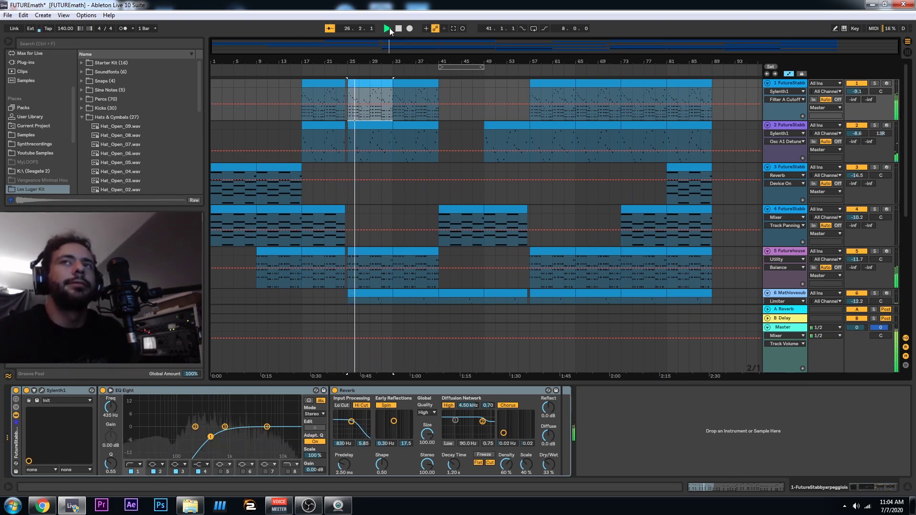
scroll(555, 186, "down", 3)
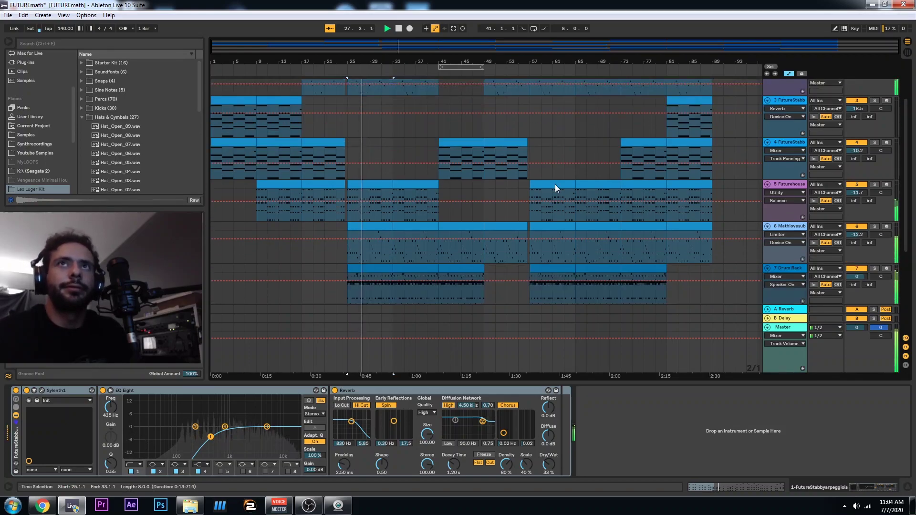
scroll(554, 184, "down", 3)
scroll(658, 210, "down", 2)
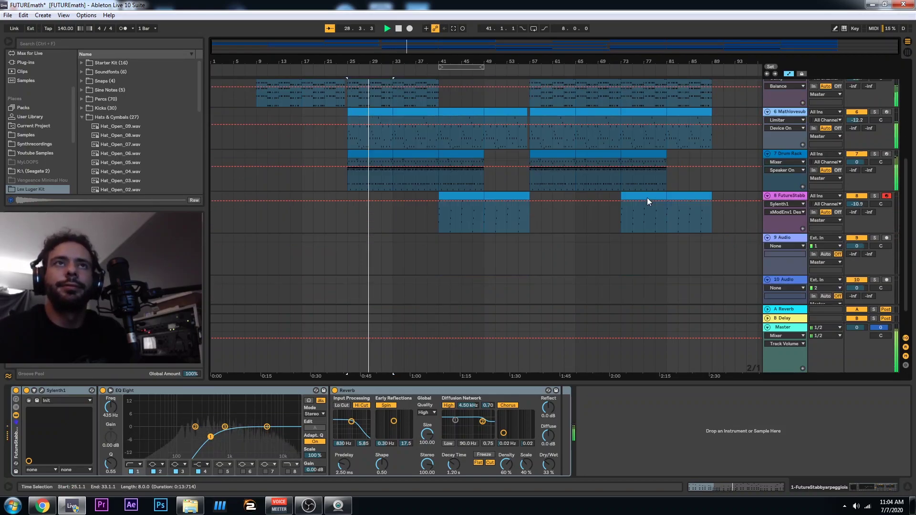
left_click(785, 328)
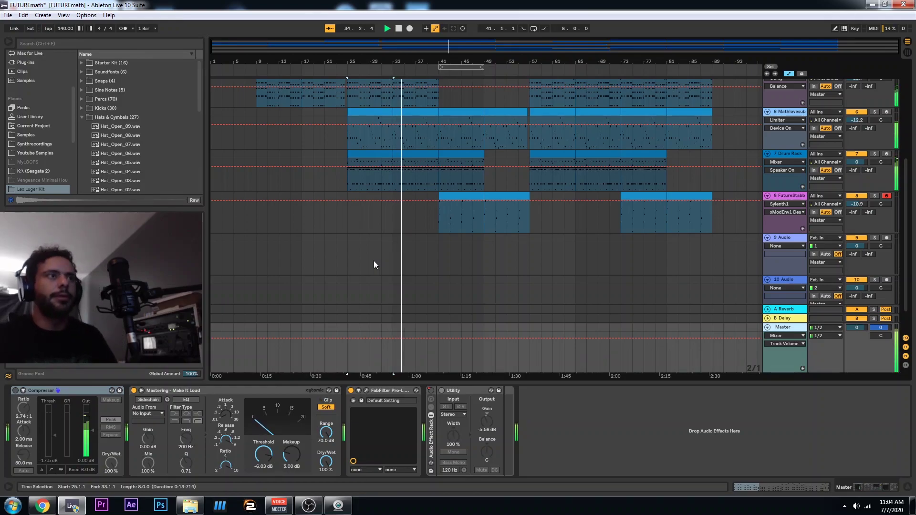
left_click(139, 392)
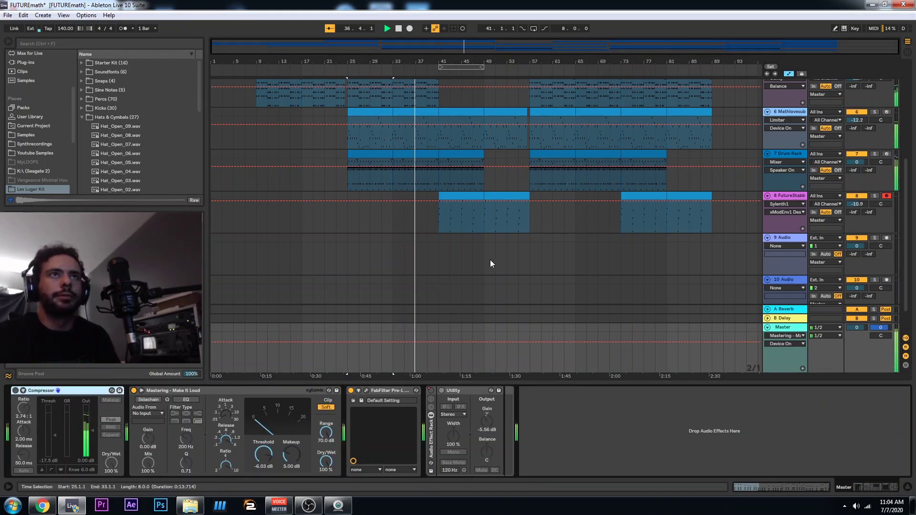
key("space")
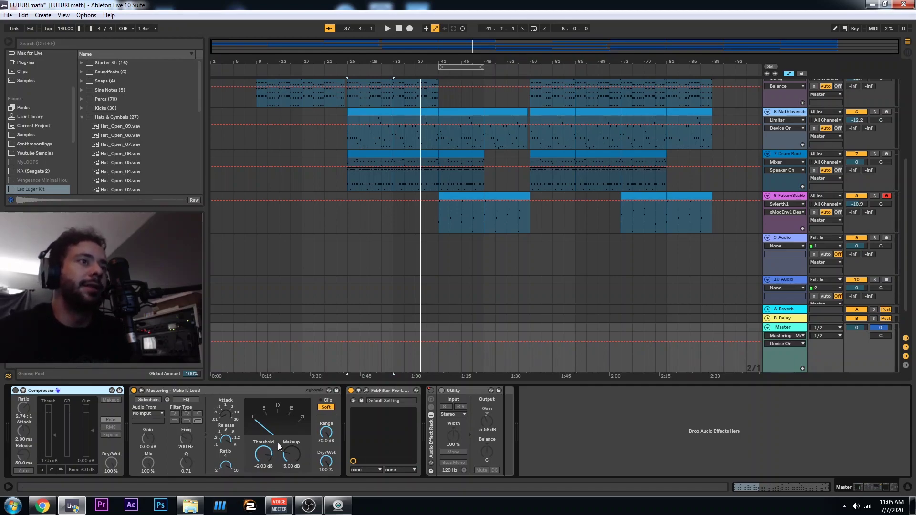
- Open the Master's FabFilter Pro-L, compare the mix from bar 25 with the limiter bypassed and re-enabled, and close its window
left_click(366, 391)
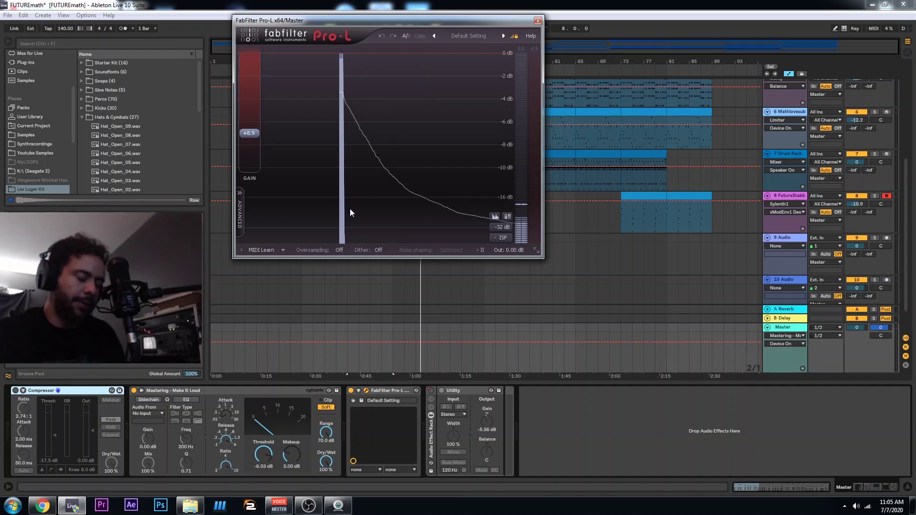
key("space")
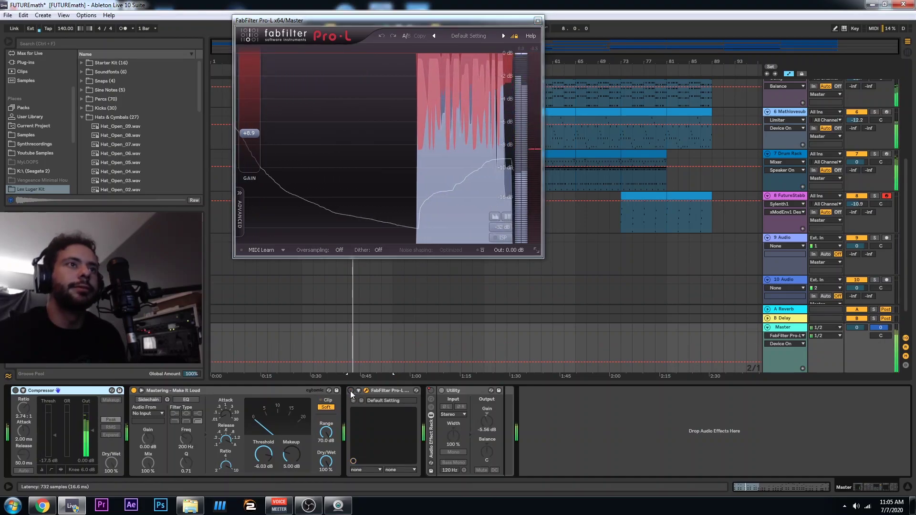
left_click(351, 390)
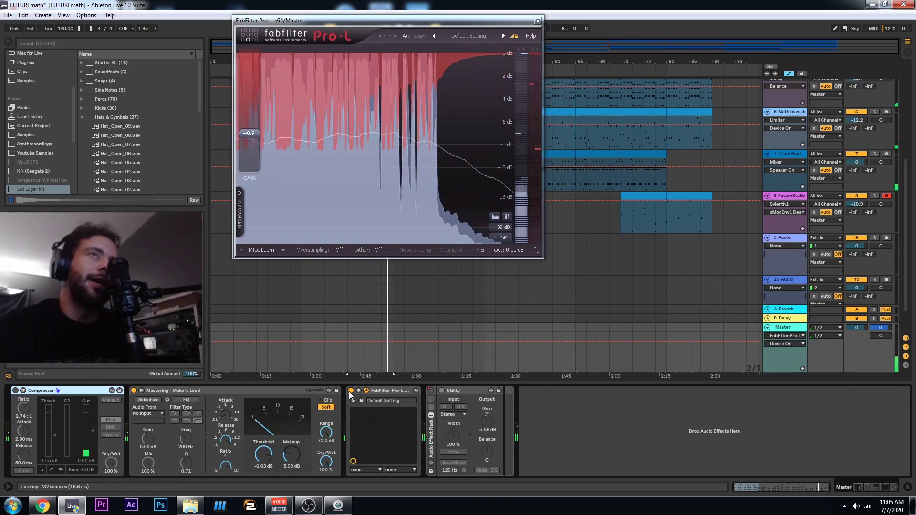
left_click(538, 22)
scroll(616, 192, "down", 2)
scroll(616, 192, "up", 5)
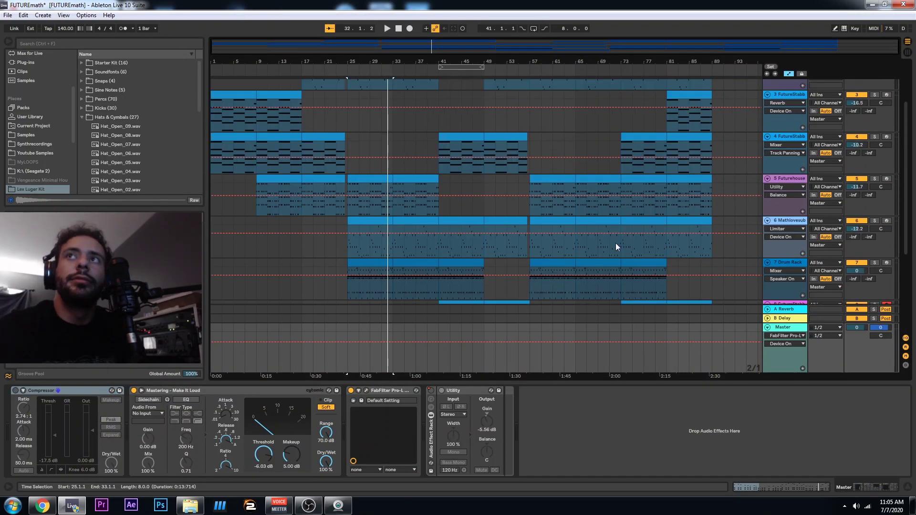
scroll(615, 243, "up", 4)
scroll(615, 242, "down", 6)
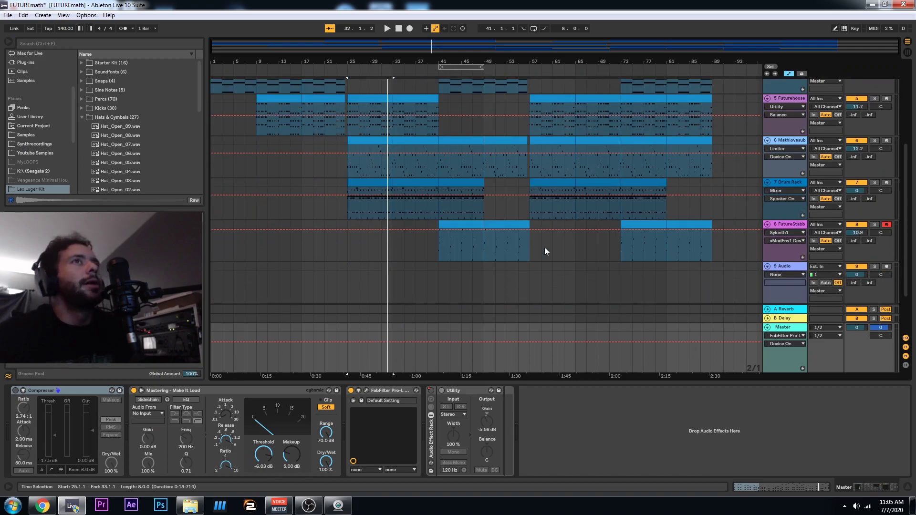
scroll(387, 257, "up", 7)
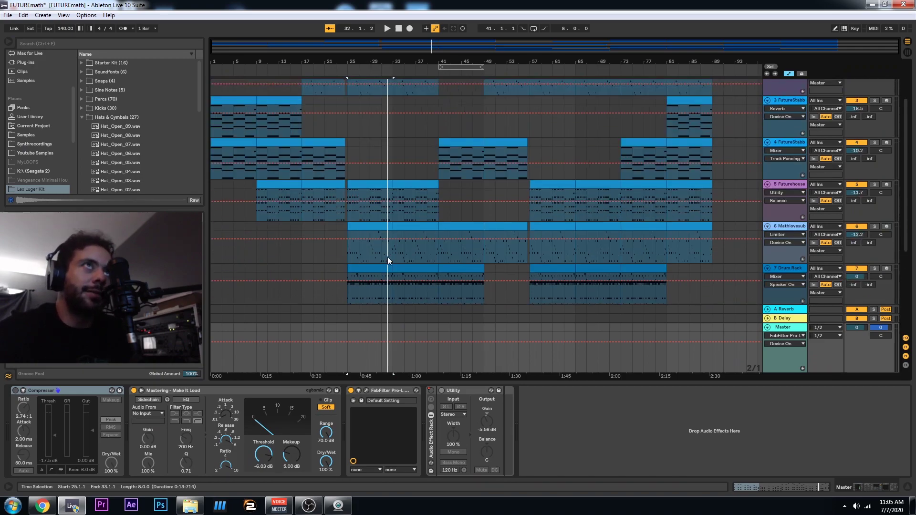